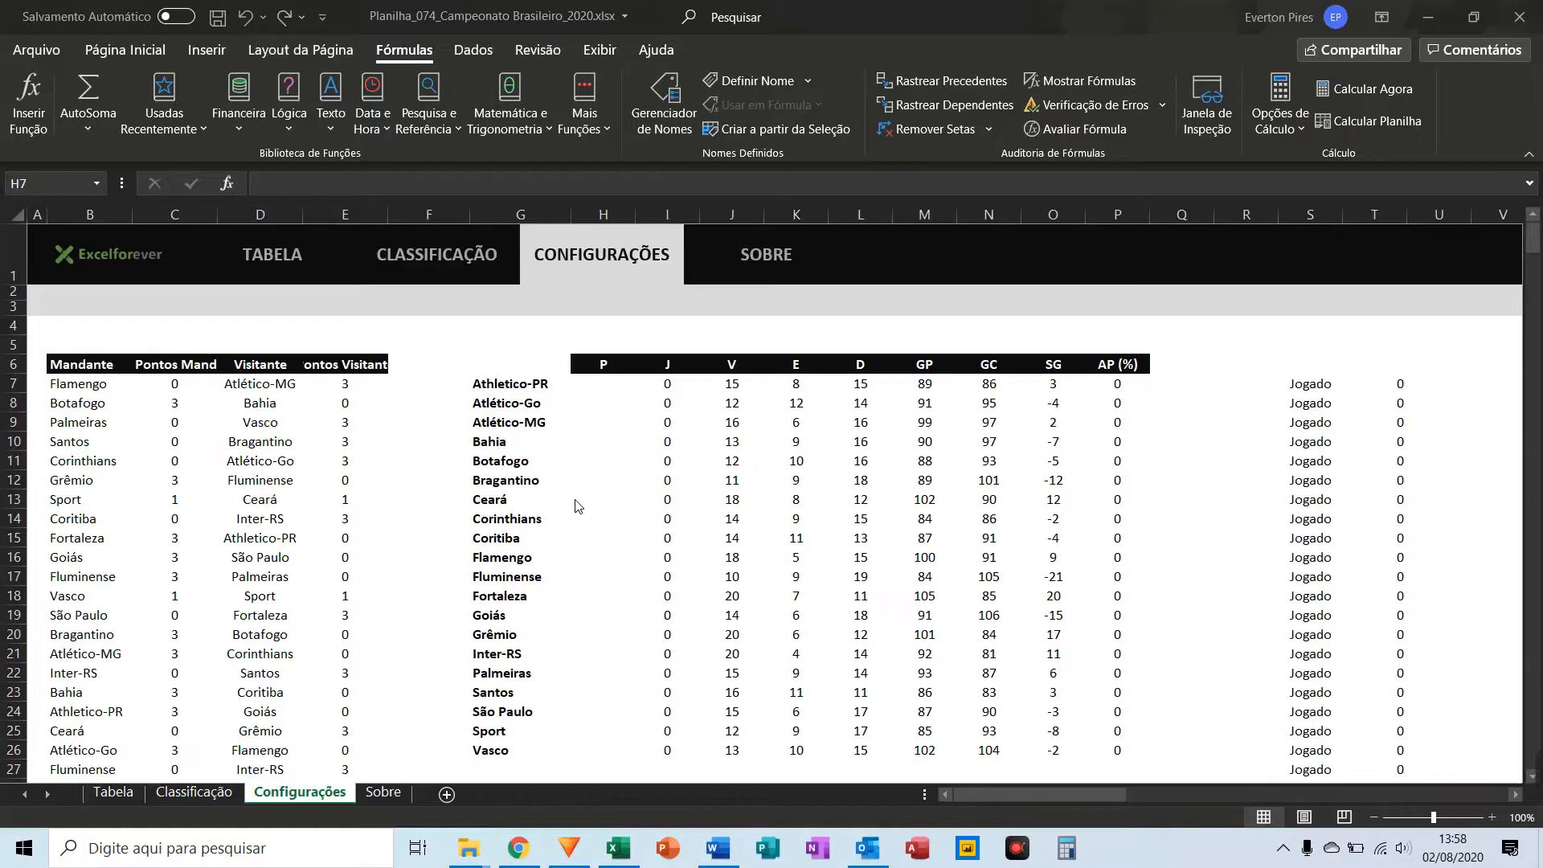
{"action": "key", "text": "F5"}
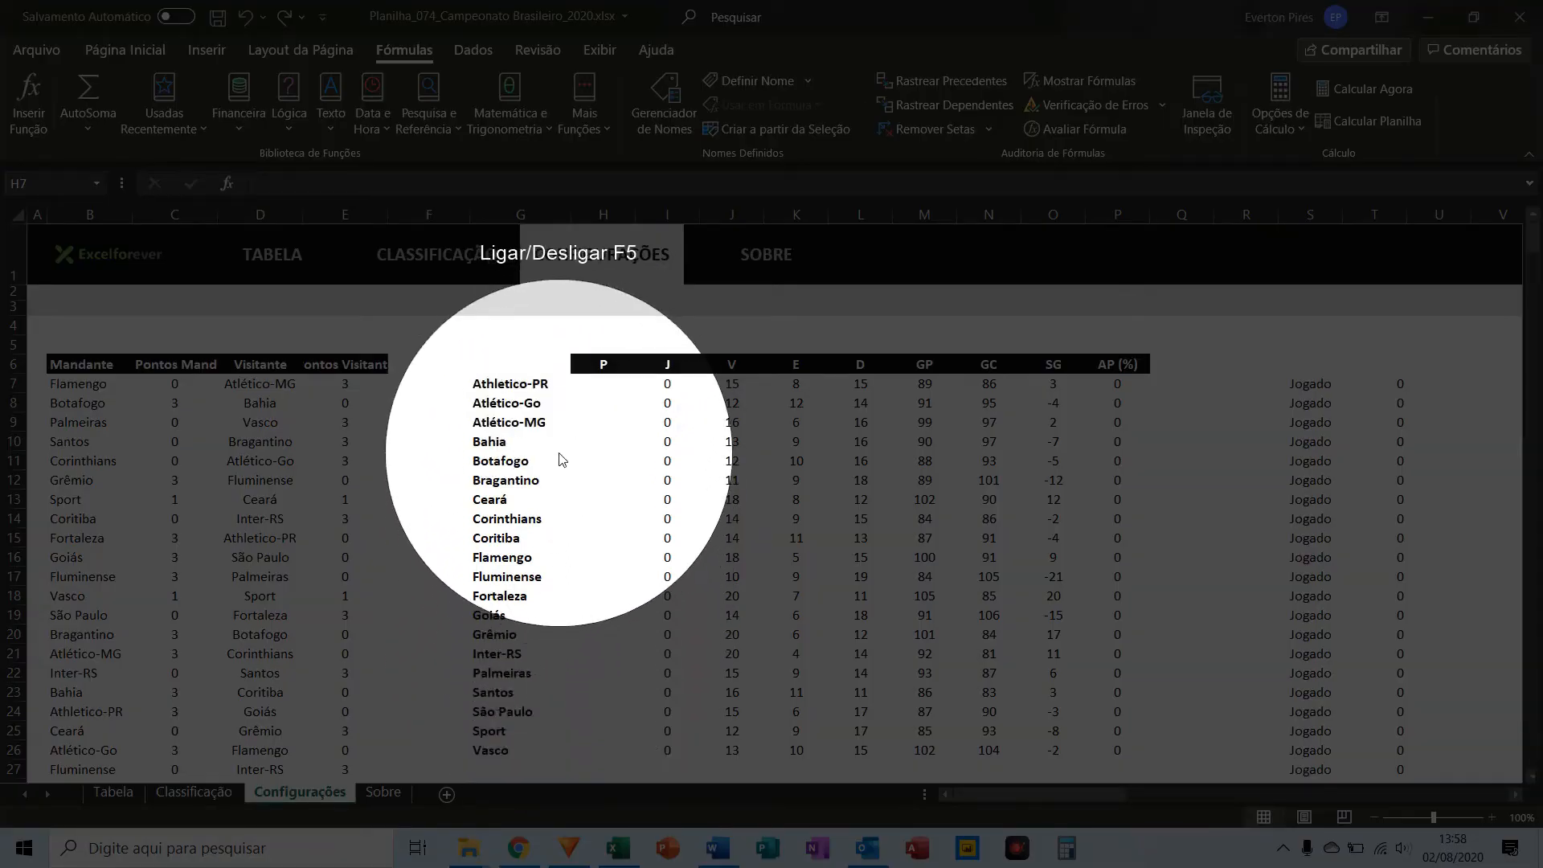
{"action": "key", "text": "F5"}
{"action": "key", "text": "ctrl+alt+d"}
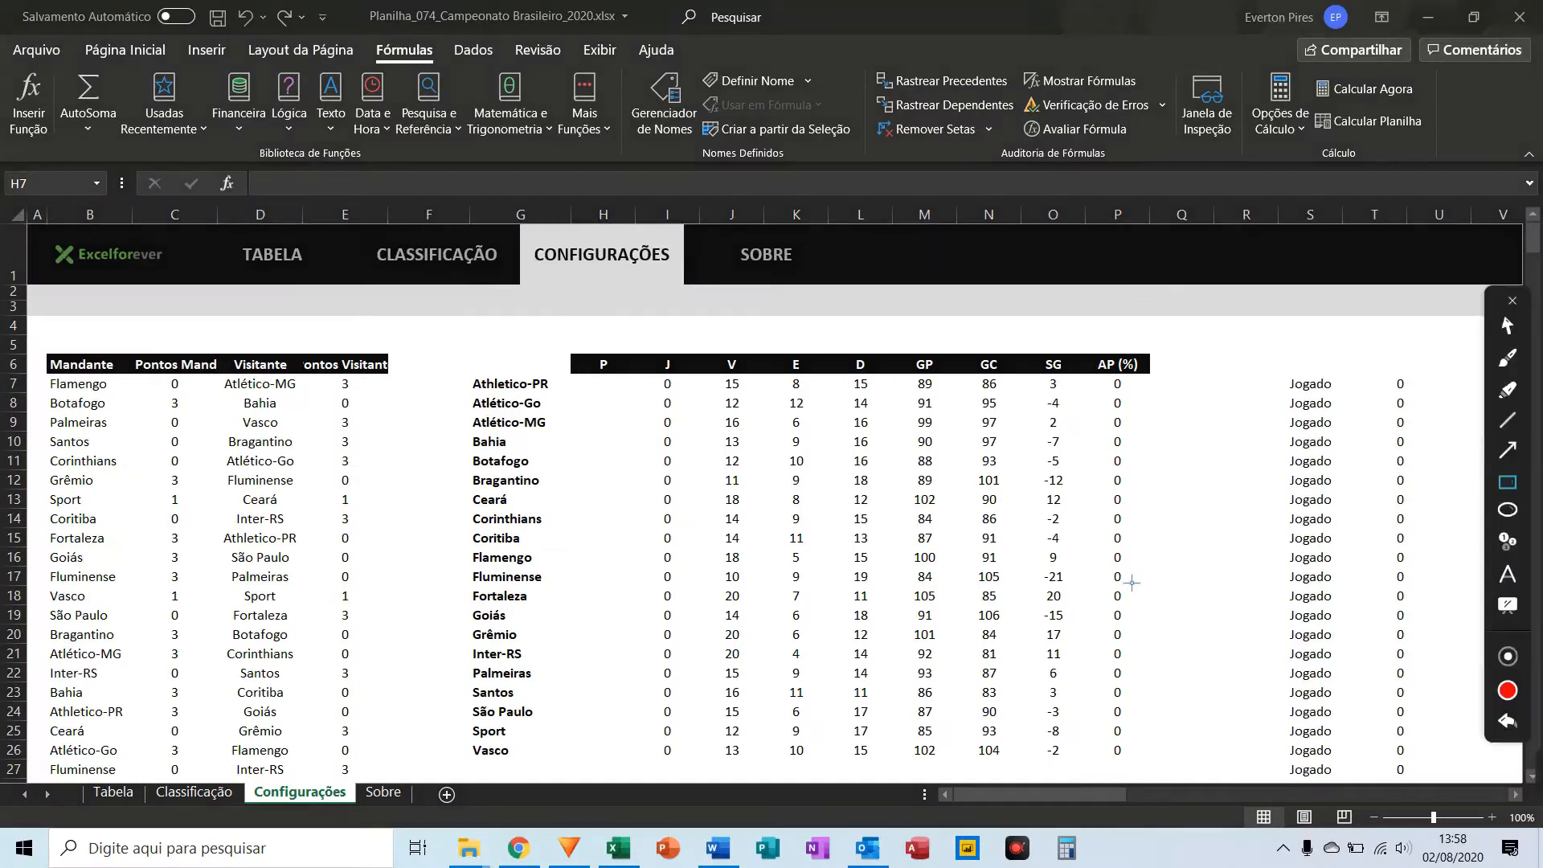
{"action": "mouse_move", "coordinate": [445, 339]}
{"action": "left_mouse_down"}
{"action": "mouse_move", "coordinate": [615, 578]}
{"action": "mouse_move", "coordinate": [648, 774]}
{"action": "left_mouse_up"}
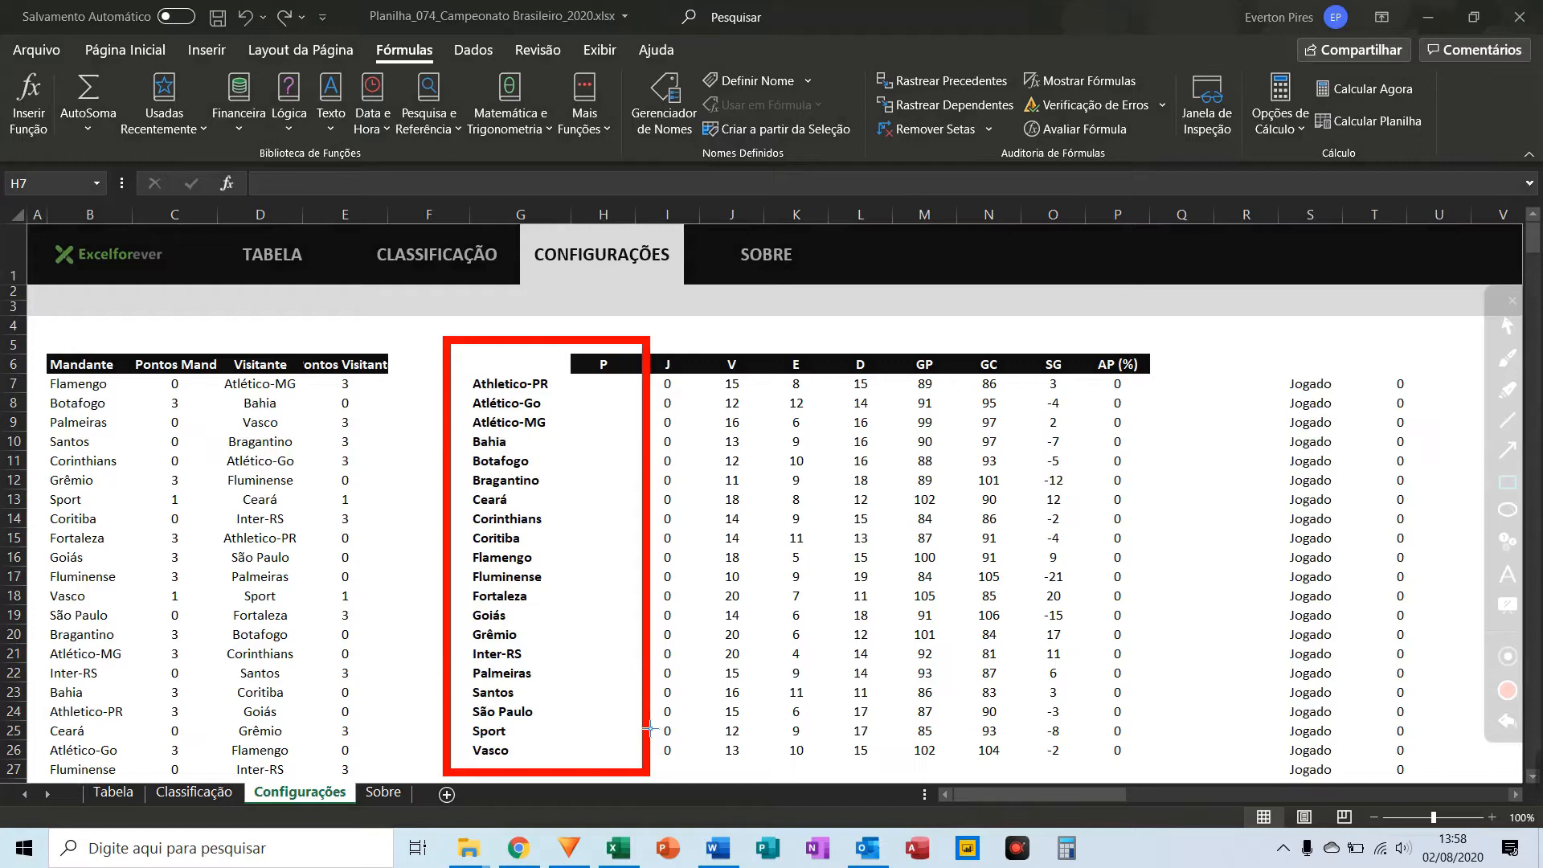
{"action": "key", "text": "Escape"}
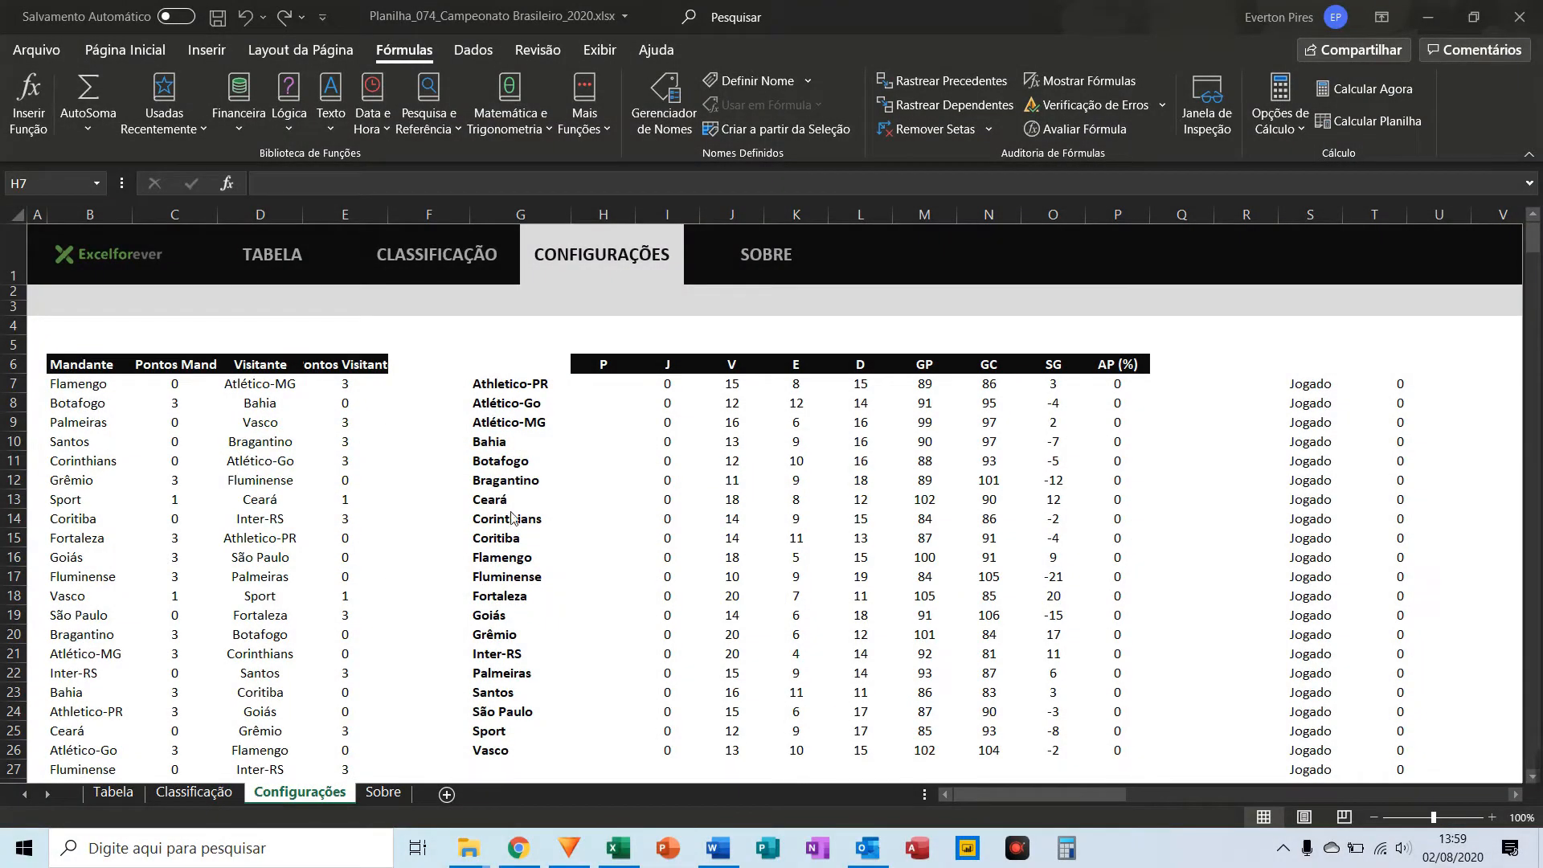
Step: Go through the Classificação sheet to the Tabela sheet and inspect the random-score formulas in the Placar Mandante column
{"action": "left_click", "coordinate": [464, 265]}
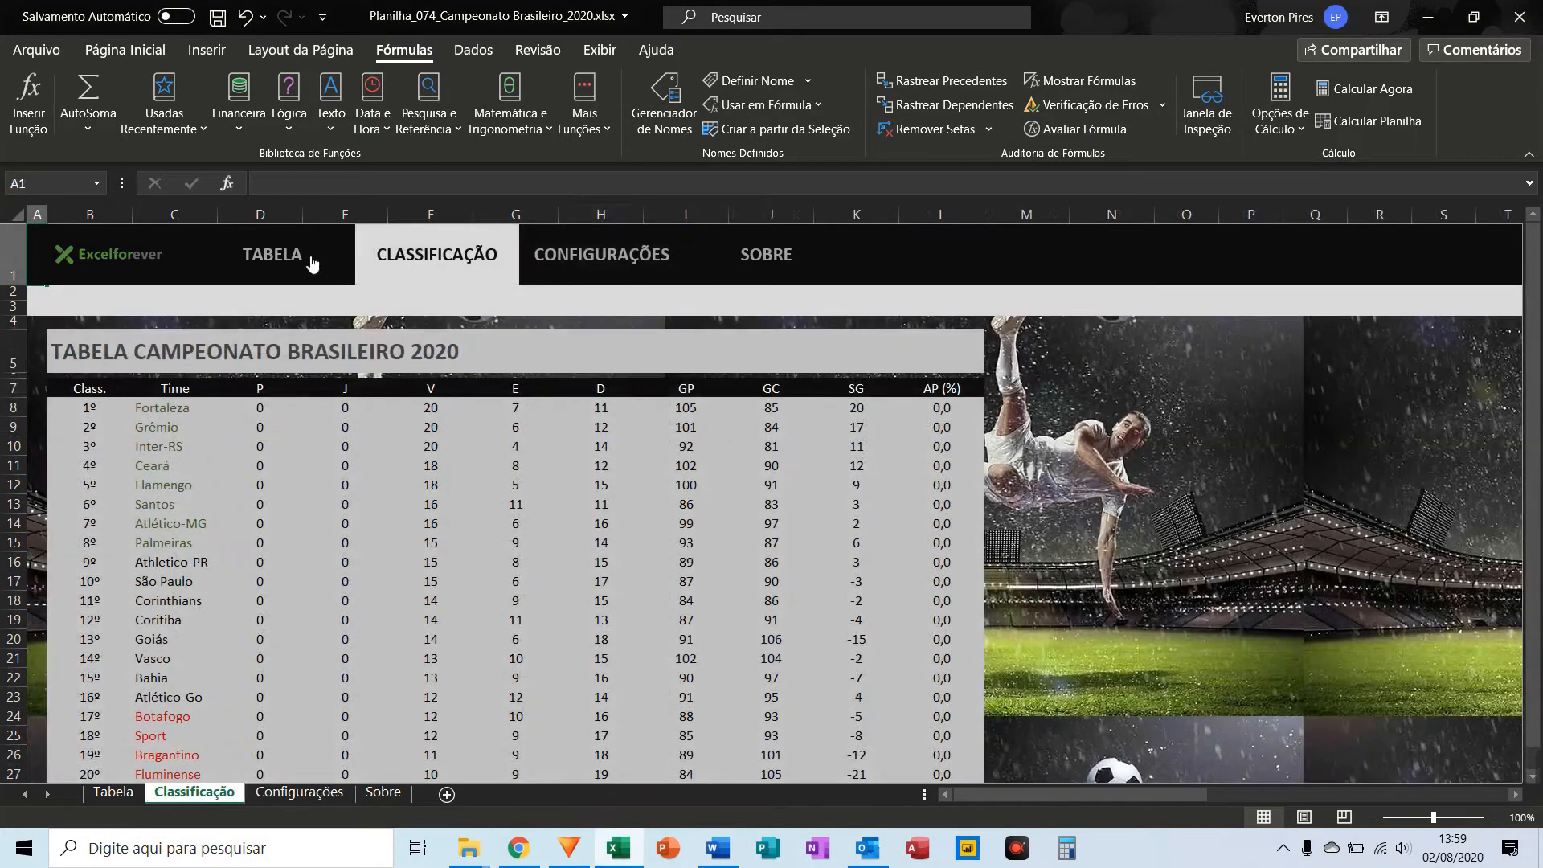
{"action": "left_click", "coordinate": [308, 261]}
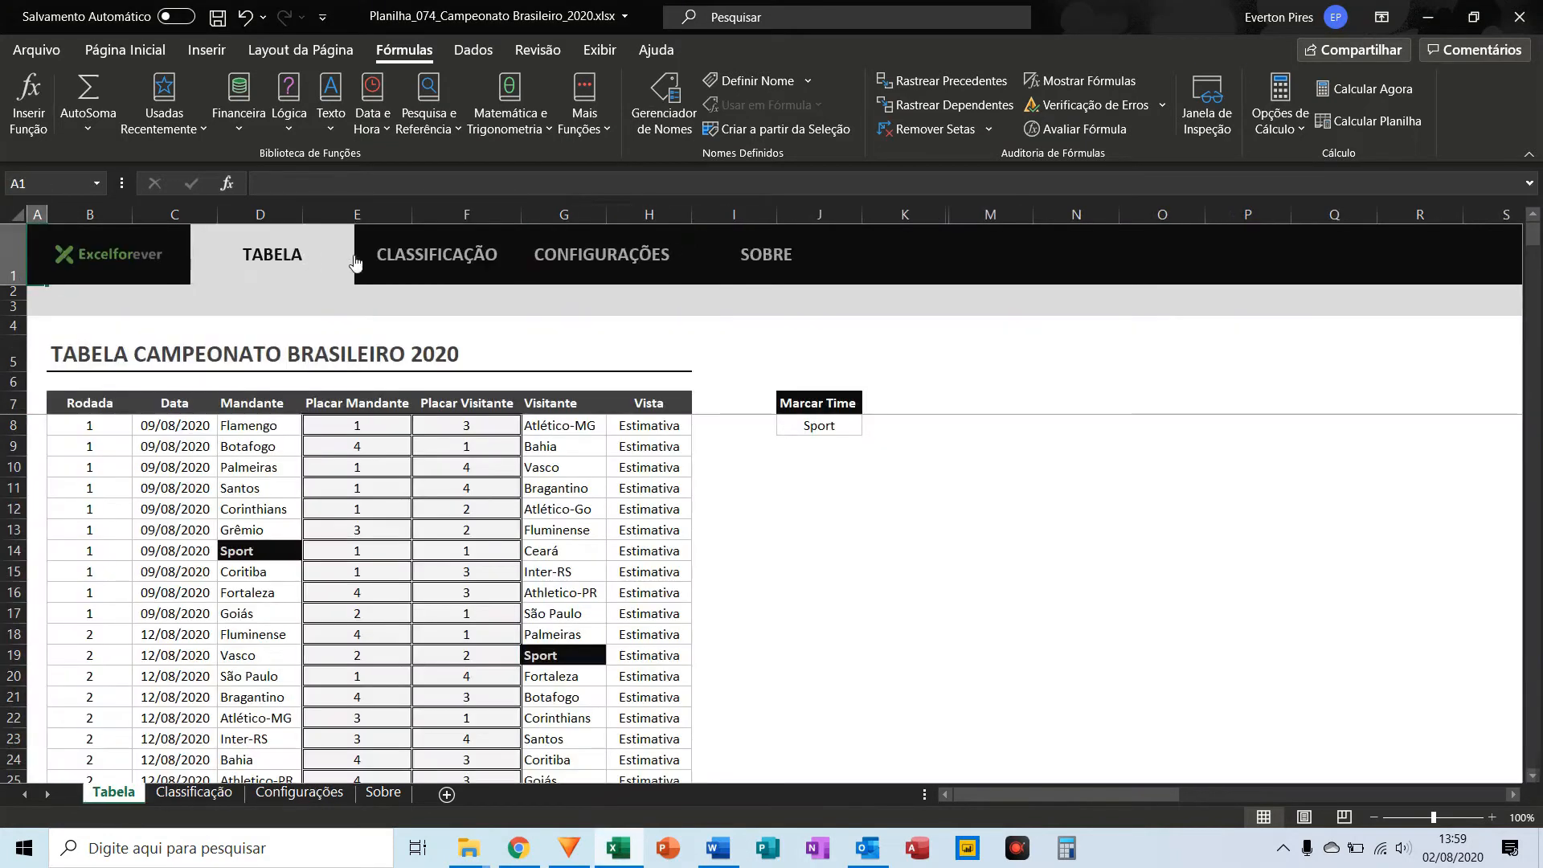
{"action": "left_click", "coordinate": [352, 490]}
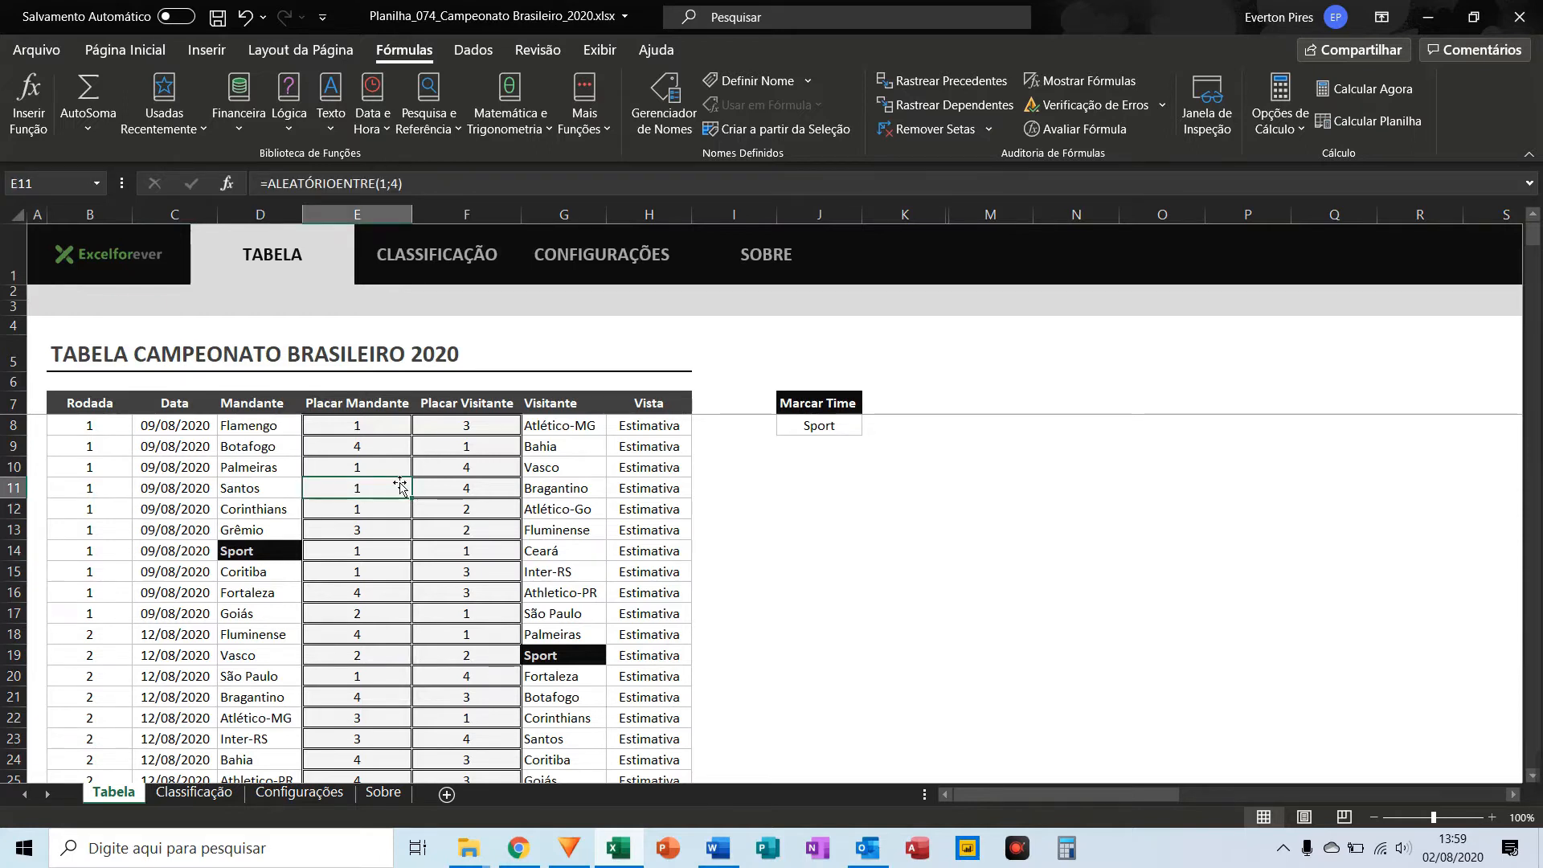
{"action": "left_click", "coordinate": [377, 508]}
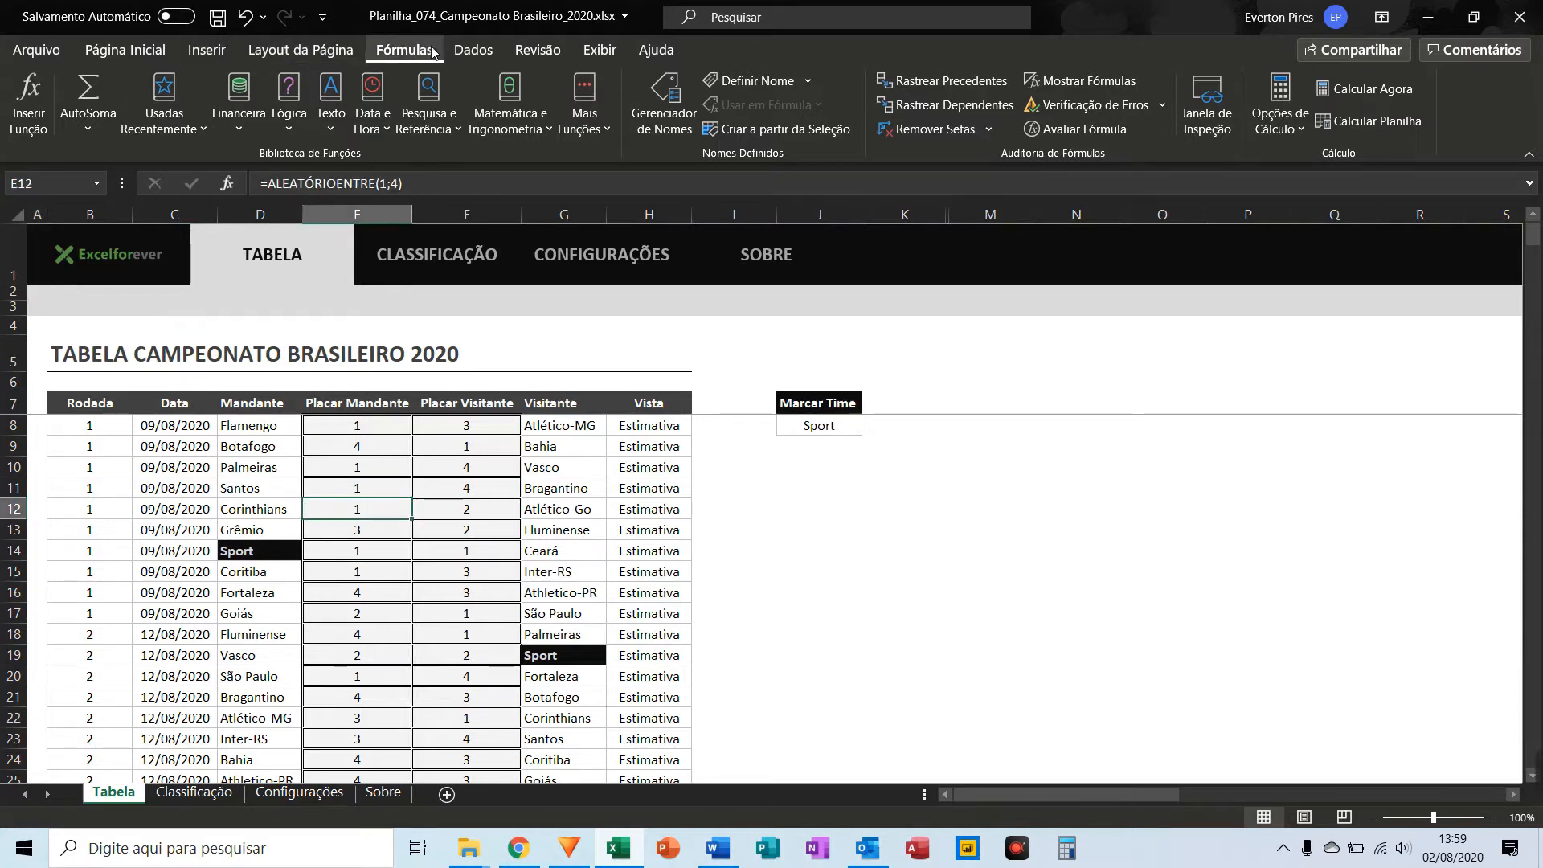
Step: Recalculate the workbook several times to generate new random match scores
{"action": "left_click", "coordinate": [1386, 90]}
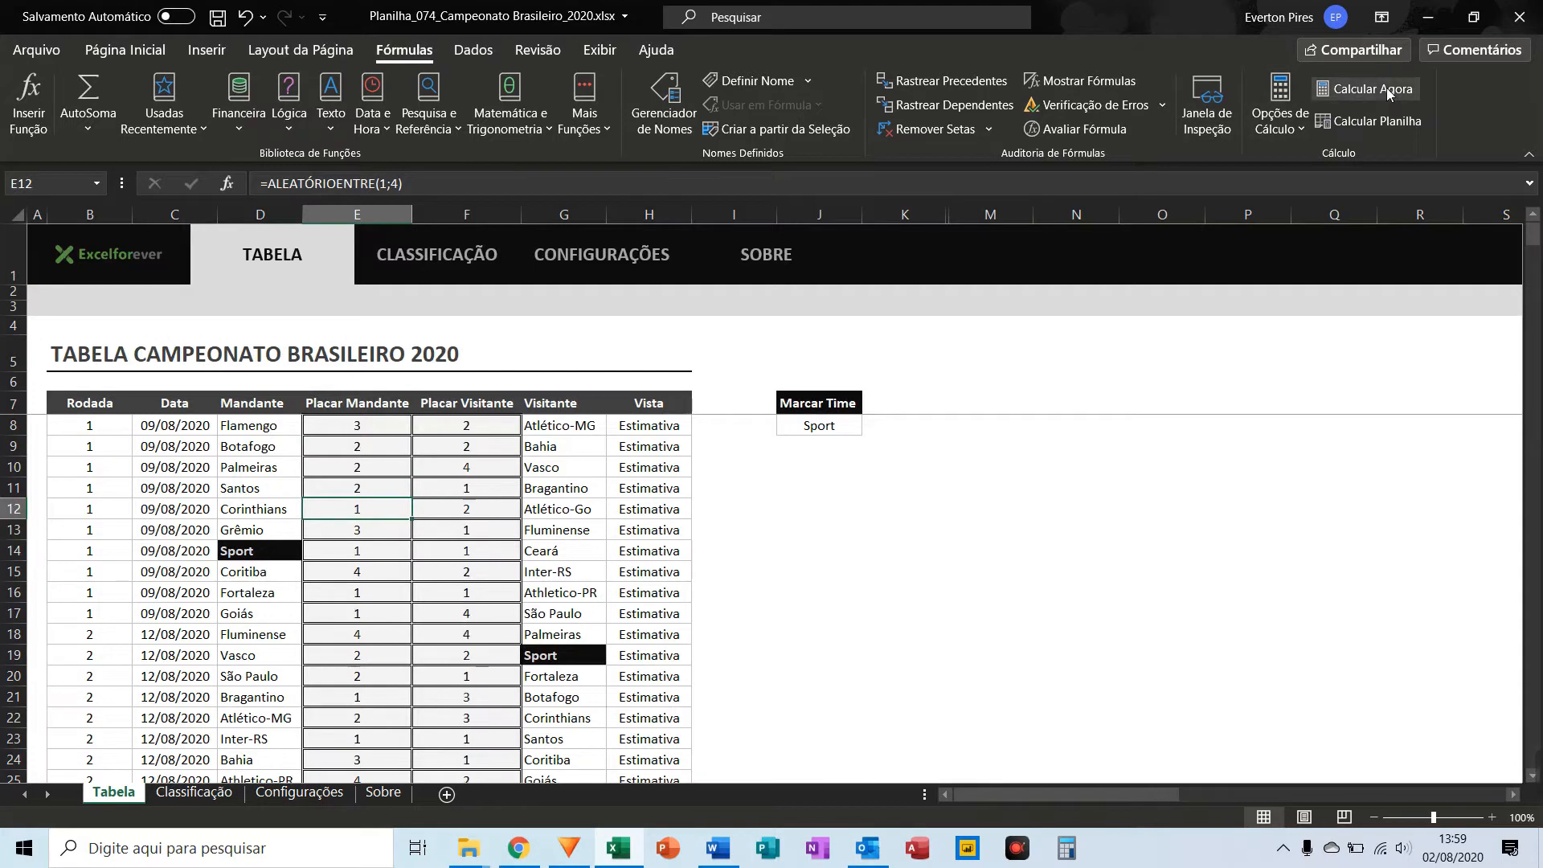
{"action": "left_click", "coordinate": [1387, 89]}
{"action": "left_click", "coordinate": [1387, 88]}
{"action": "left_click", "coordinate": [1386, 89]}
{"action": "left_click", "coordinate": [1386, 88]}
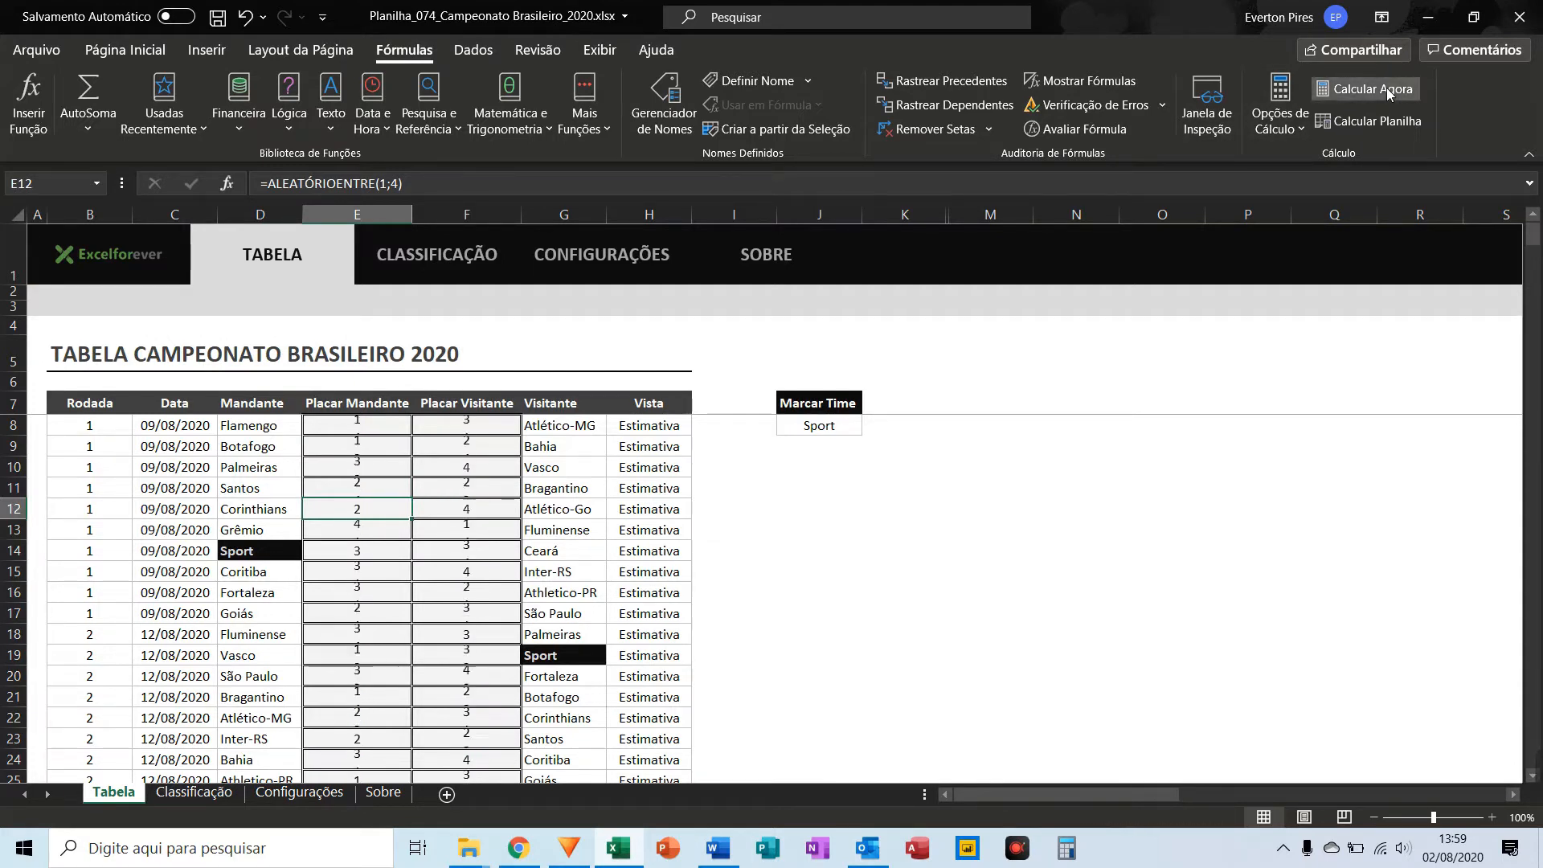
{"action": "left_click", "coordinate": [1387, 89]}
Step: Switch the Vista of the Botafogo–Bahia match in row 9 to Real and back to Estimativa
{"action": "left_click", "coordinate": [631, 448]}
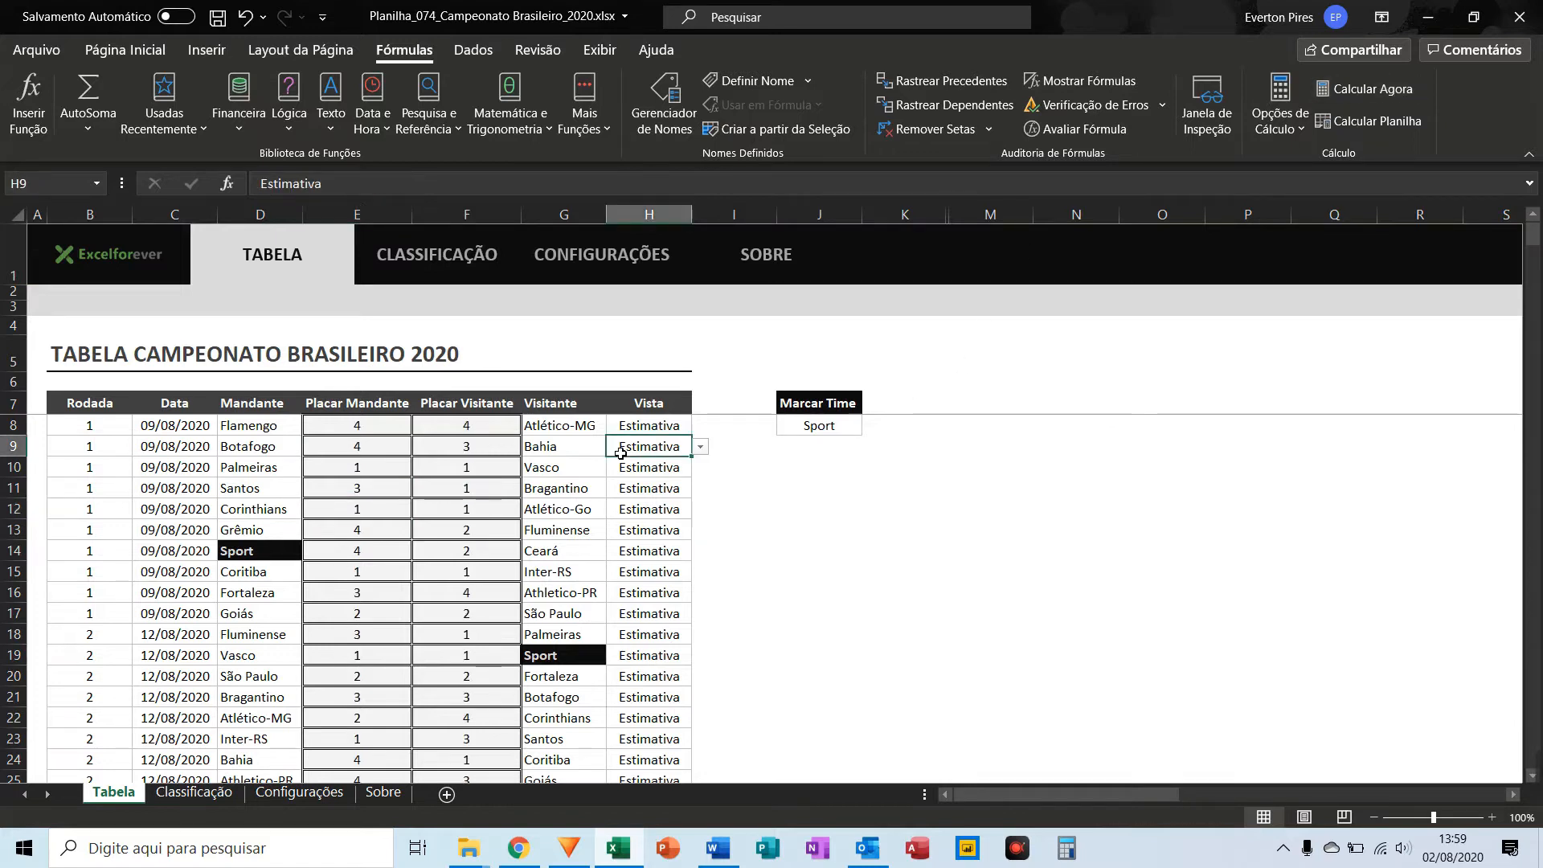
{"action": "left_click", "coordinate": [701, 447]}
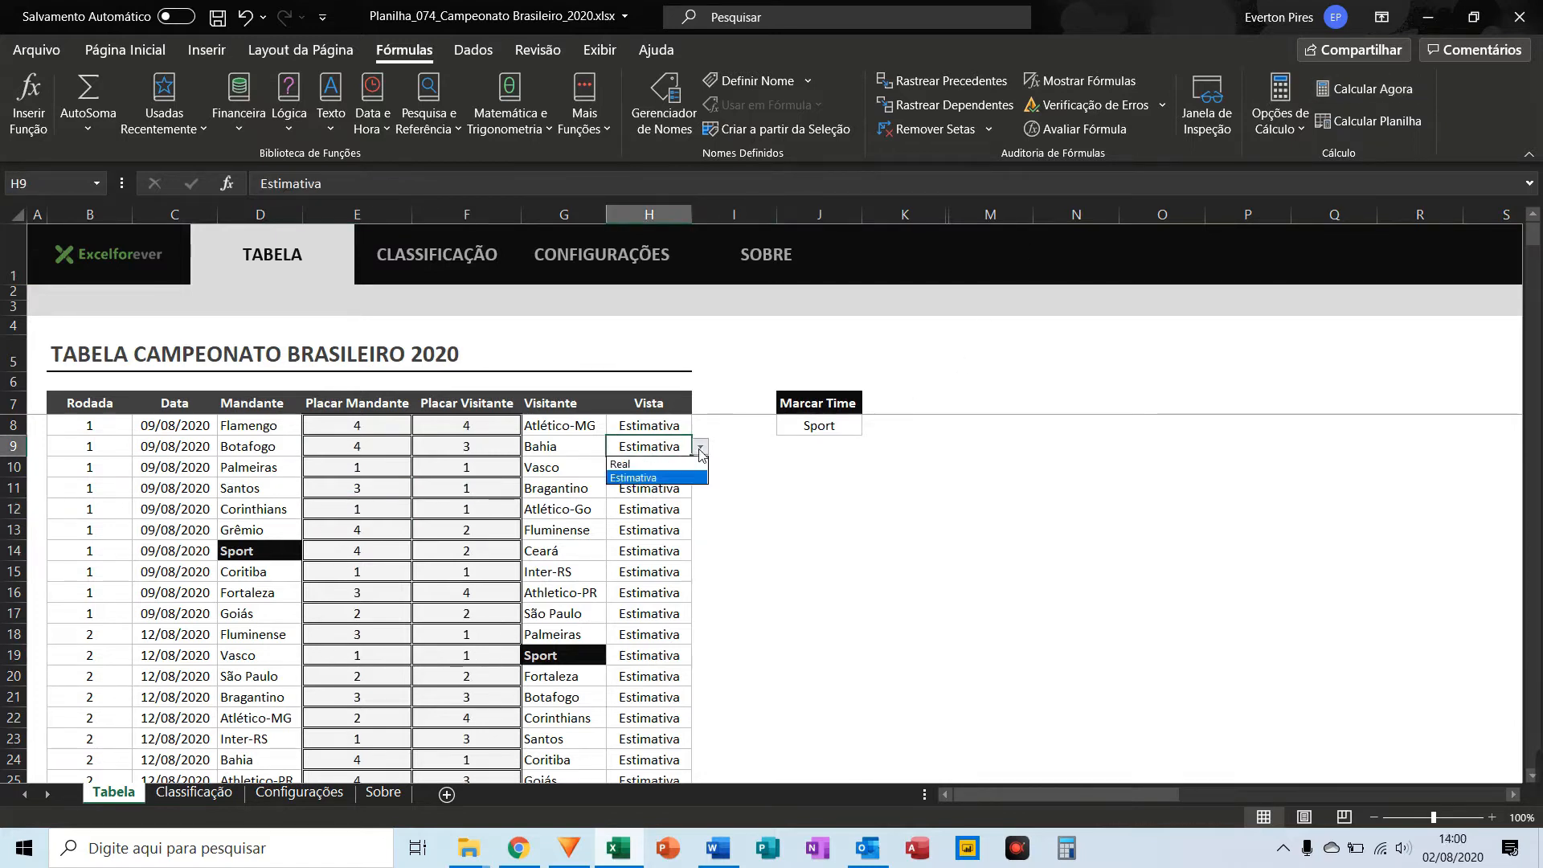
{"action": "left_click", "coordinate": [620, 464]}
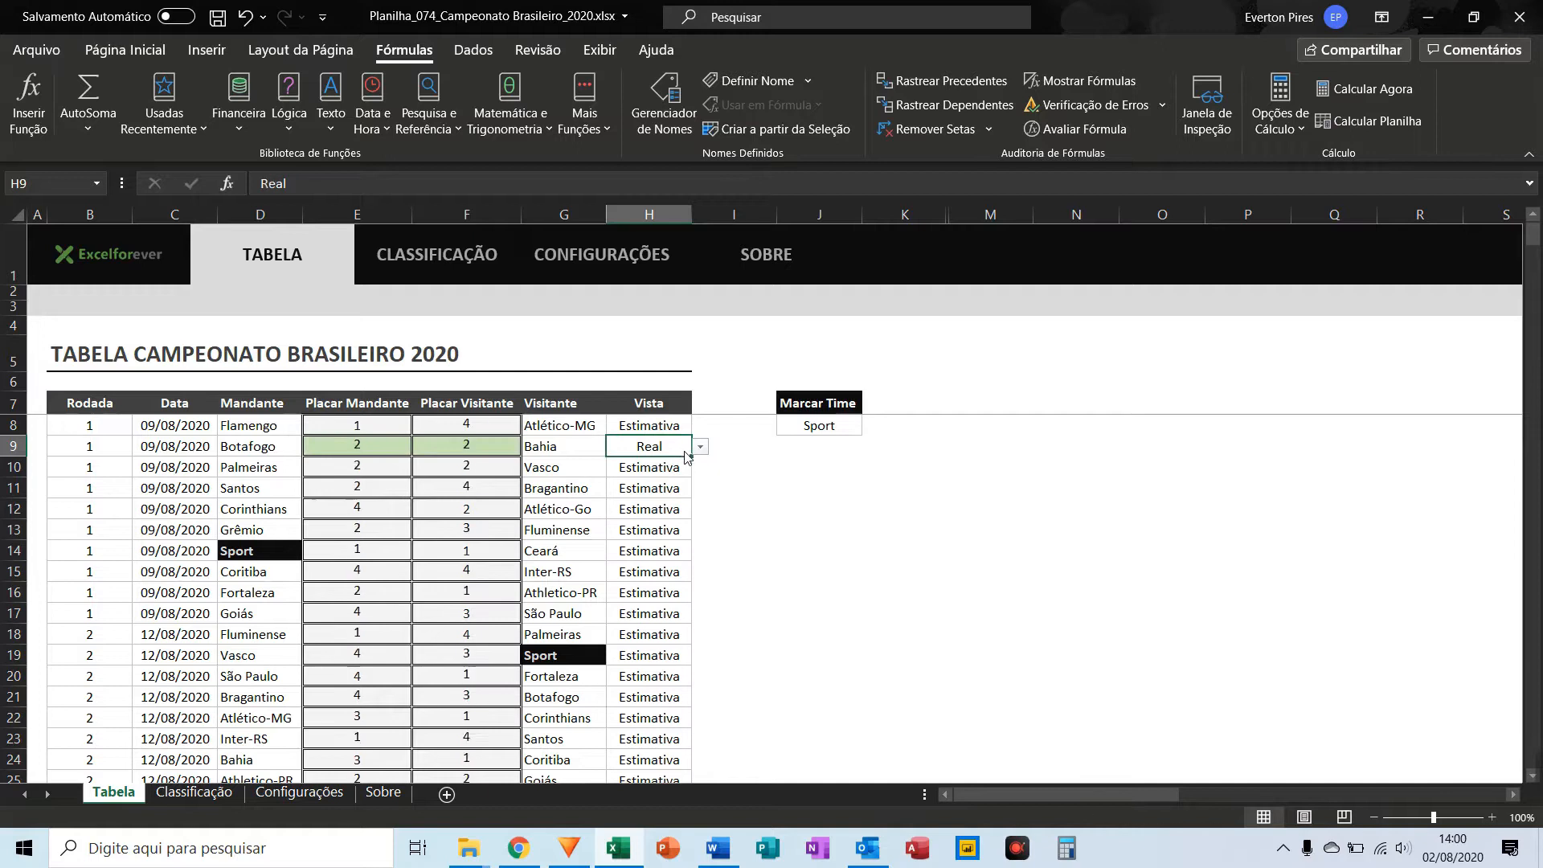
{"action": "left_click", "coordinate": [702, 448]}
{"action": "left_click", "coordinate": [647, 484]}
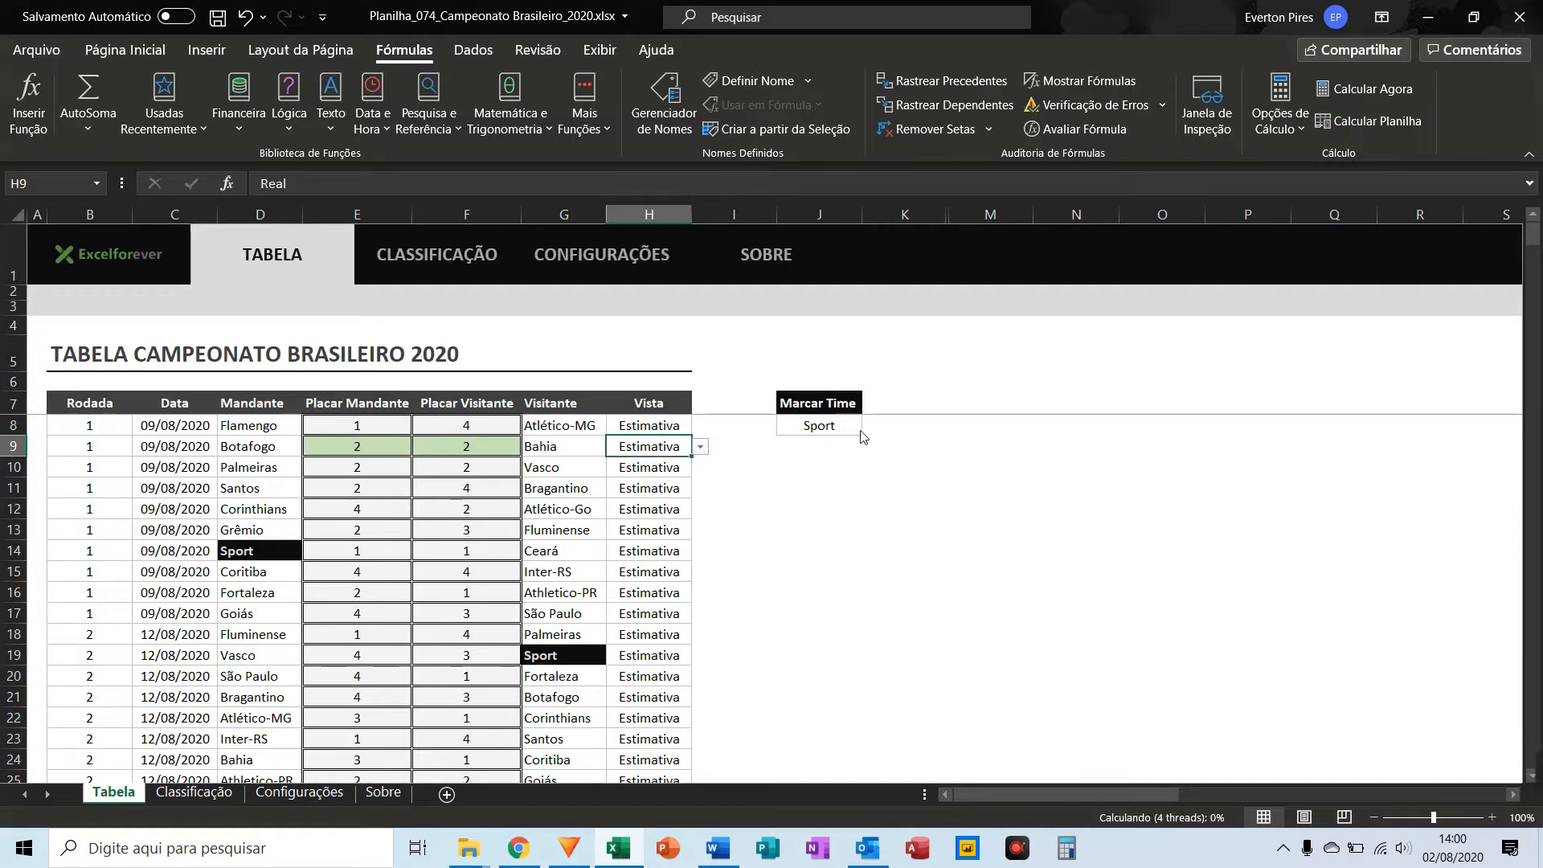
Step: Set Marcar Time to Palmeiras and check the team's highlighted matches down the table
{"action": "left_click", "coordinate": [835, 429]}
{"action": "left_click", "coordinate": [872, 428]}
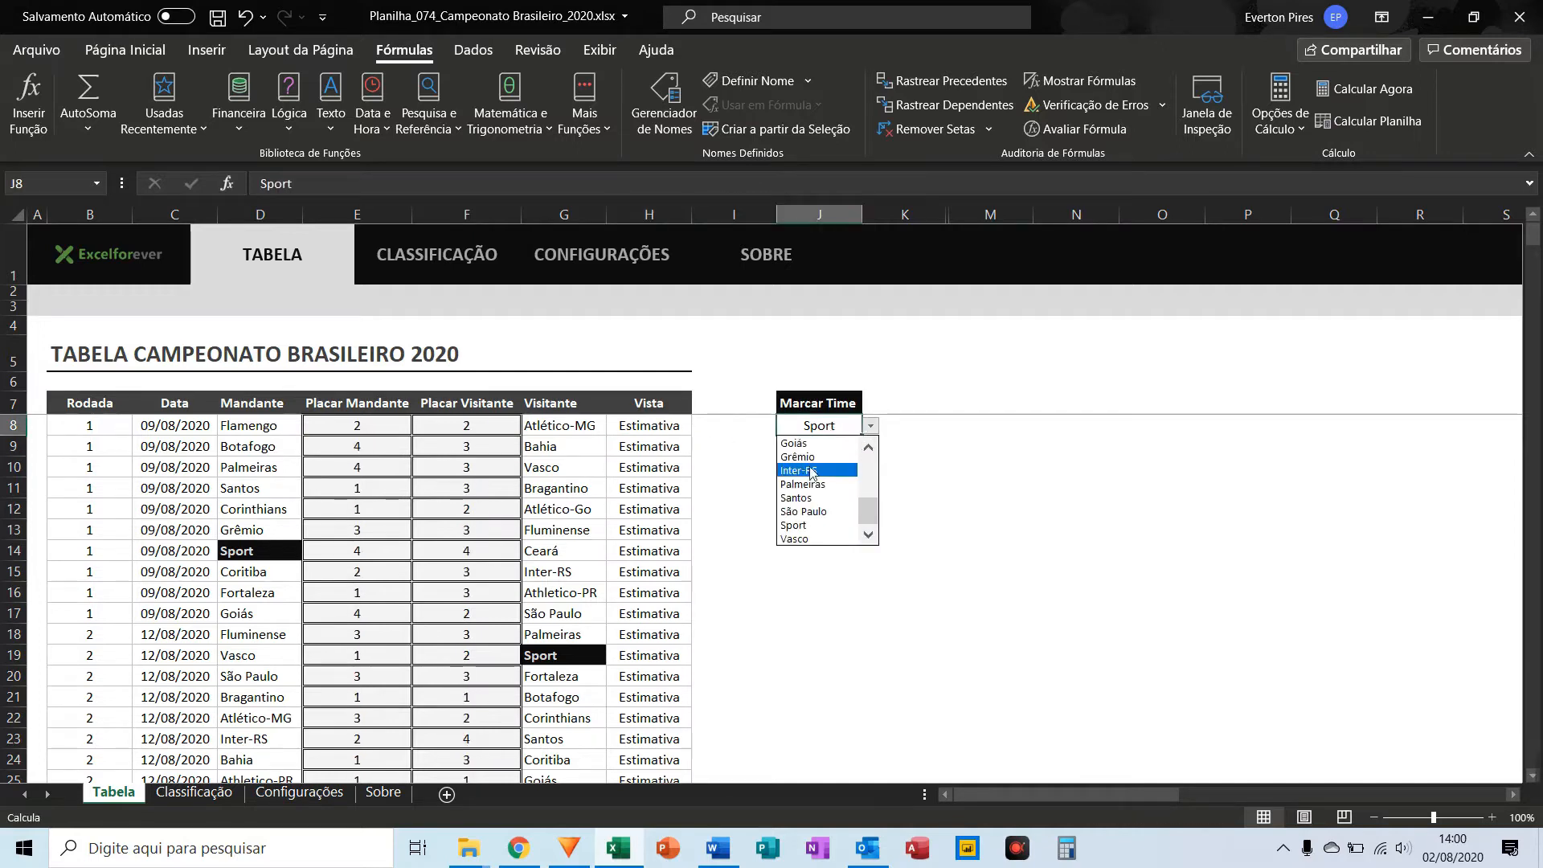
{"action": "left_click", "coordinate": [803, 484]}
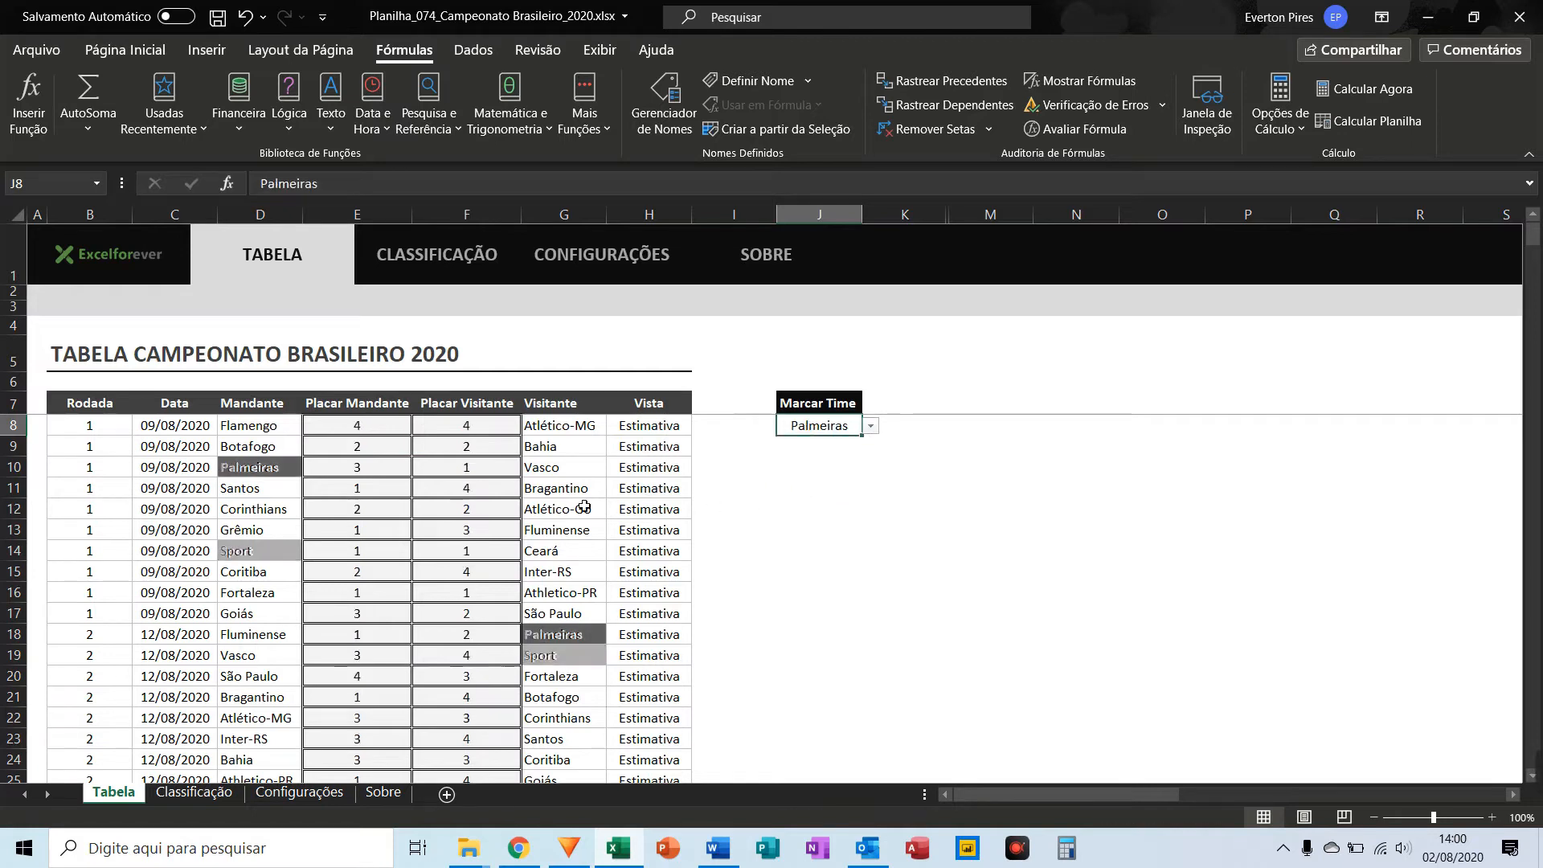
{"action": "scroll", "coordinate": [508, 506], "scroll_direction": "down", "scroll_amount": 2}
{"action": "scroll", "coordinate": [508, 506], "scroll_direction": "down", "scroll_amount": 10}
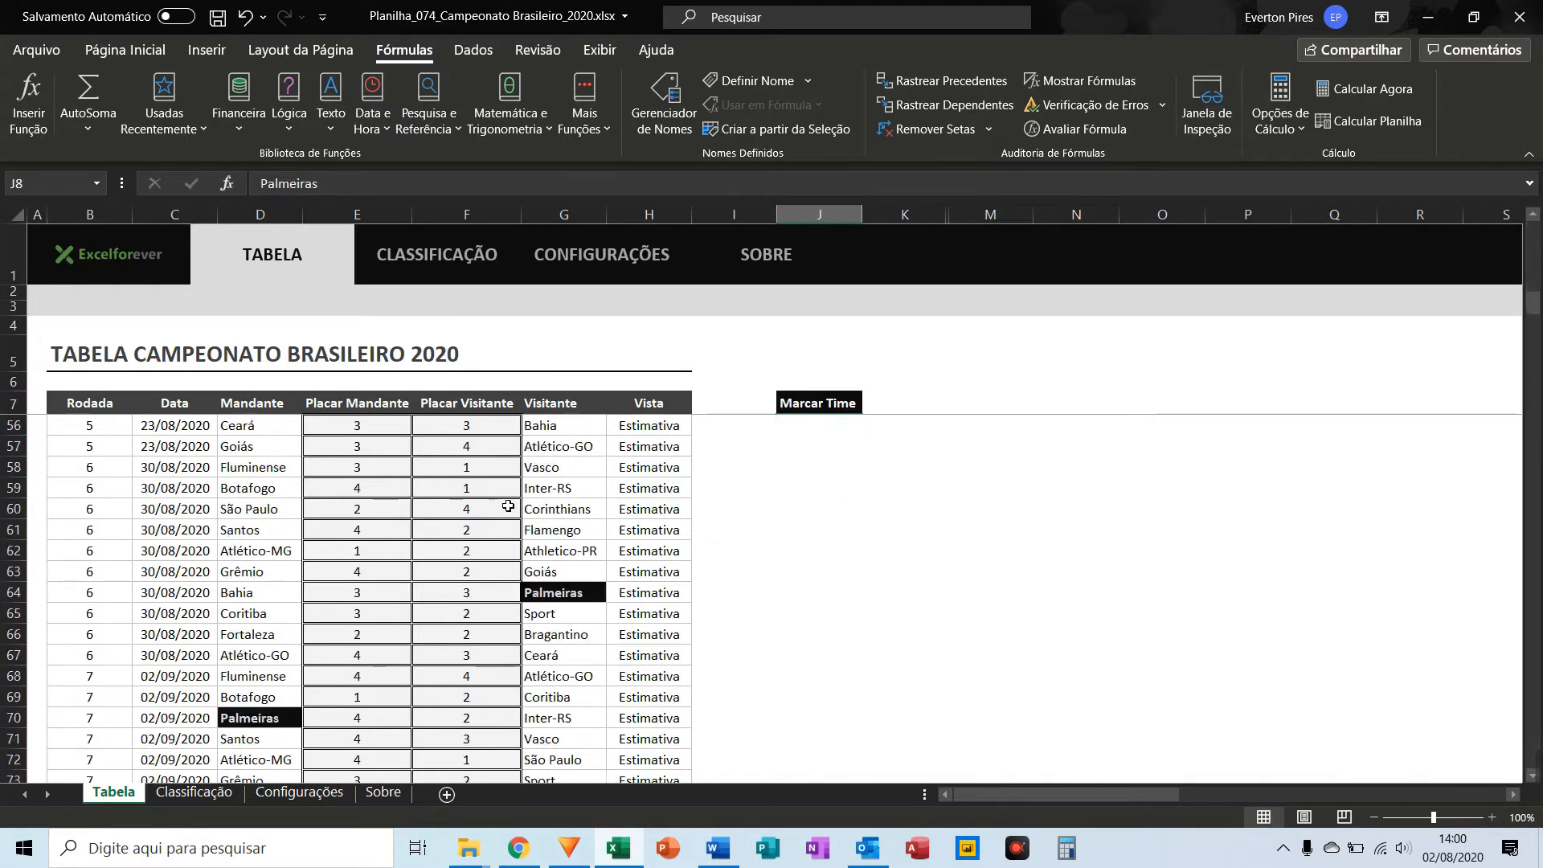
{"action": "scroll", "coordinate": [508, 505], "scroll_direction": "up", "scroll_amount": 9}
{"action": "scroll", "coordinate": [508, 506], "scroll_direction": "up", "scroll_amount": 4}
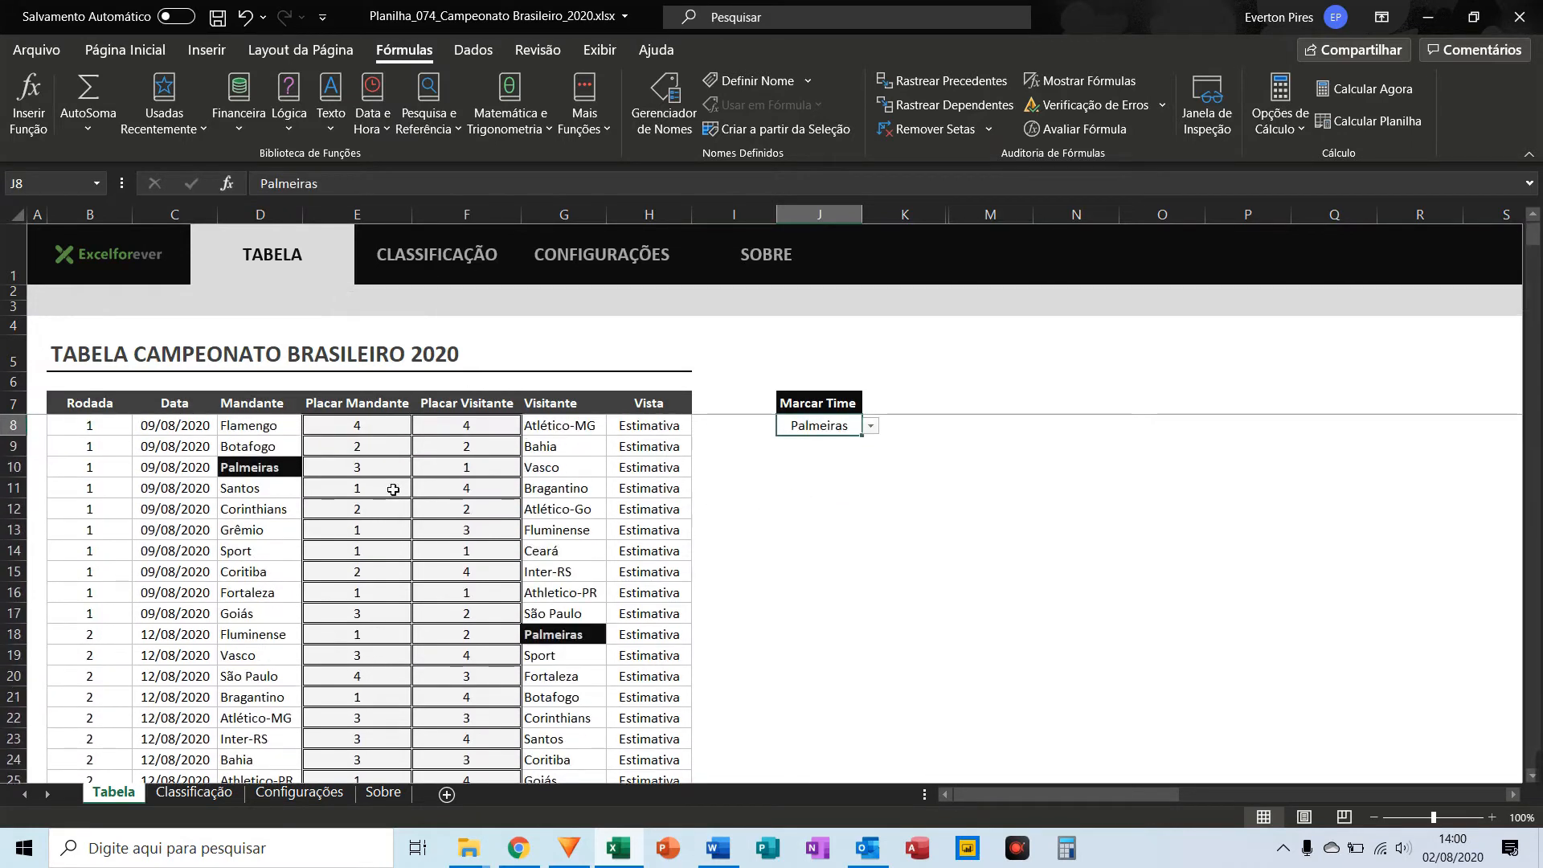
Step: View the team standings on the Classificação sheet, including the P and J columns
{"action": "key", "text": "F5"}
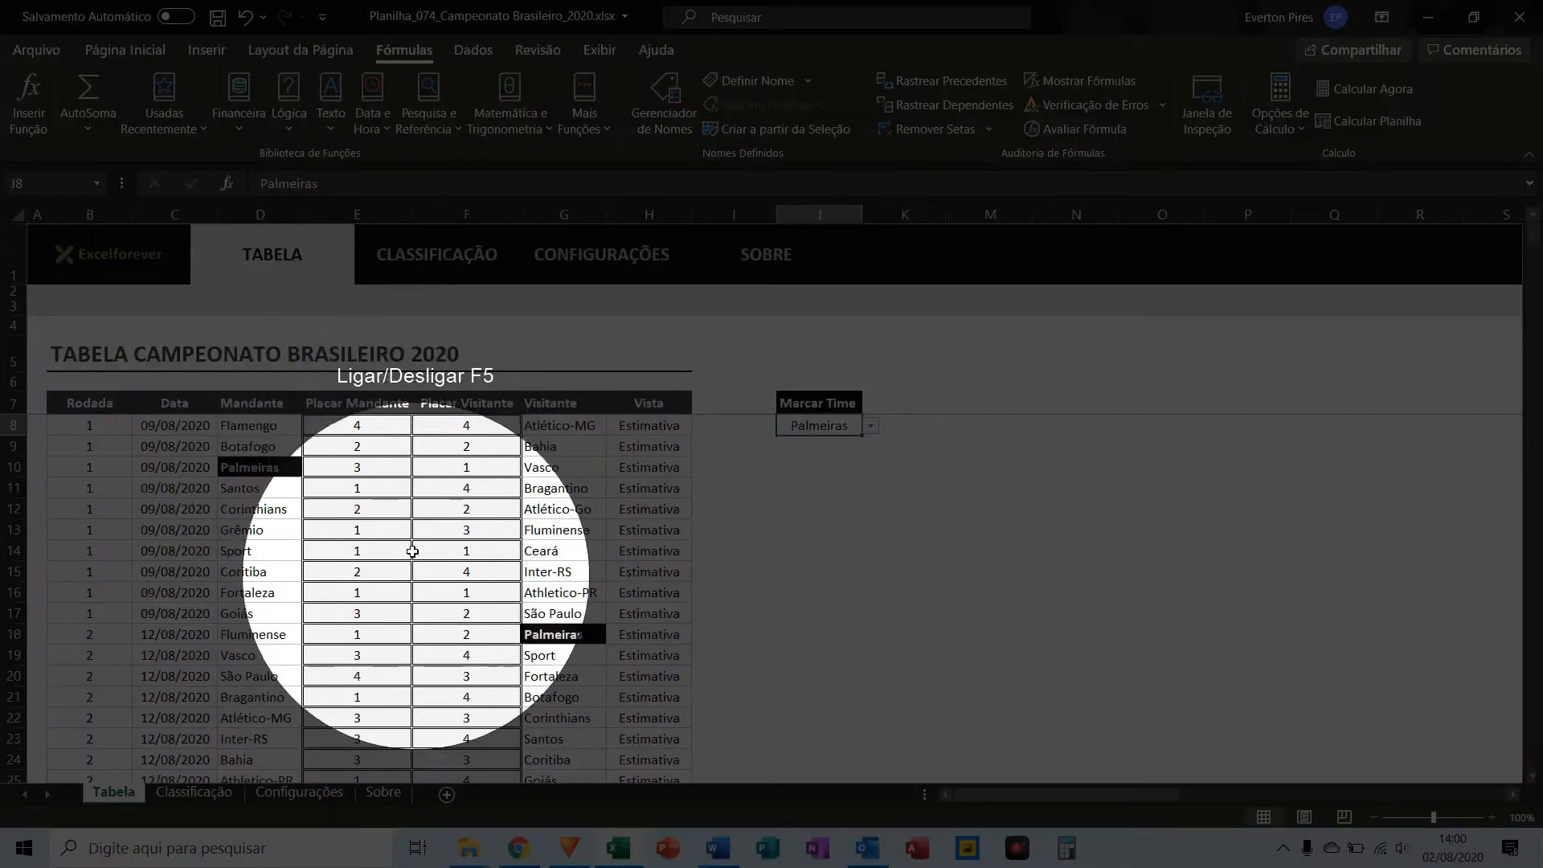
{"action": "key", "text": "F5"}
{"action": "left_click", "coordinate": [437, 277]}
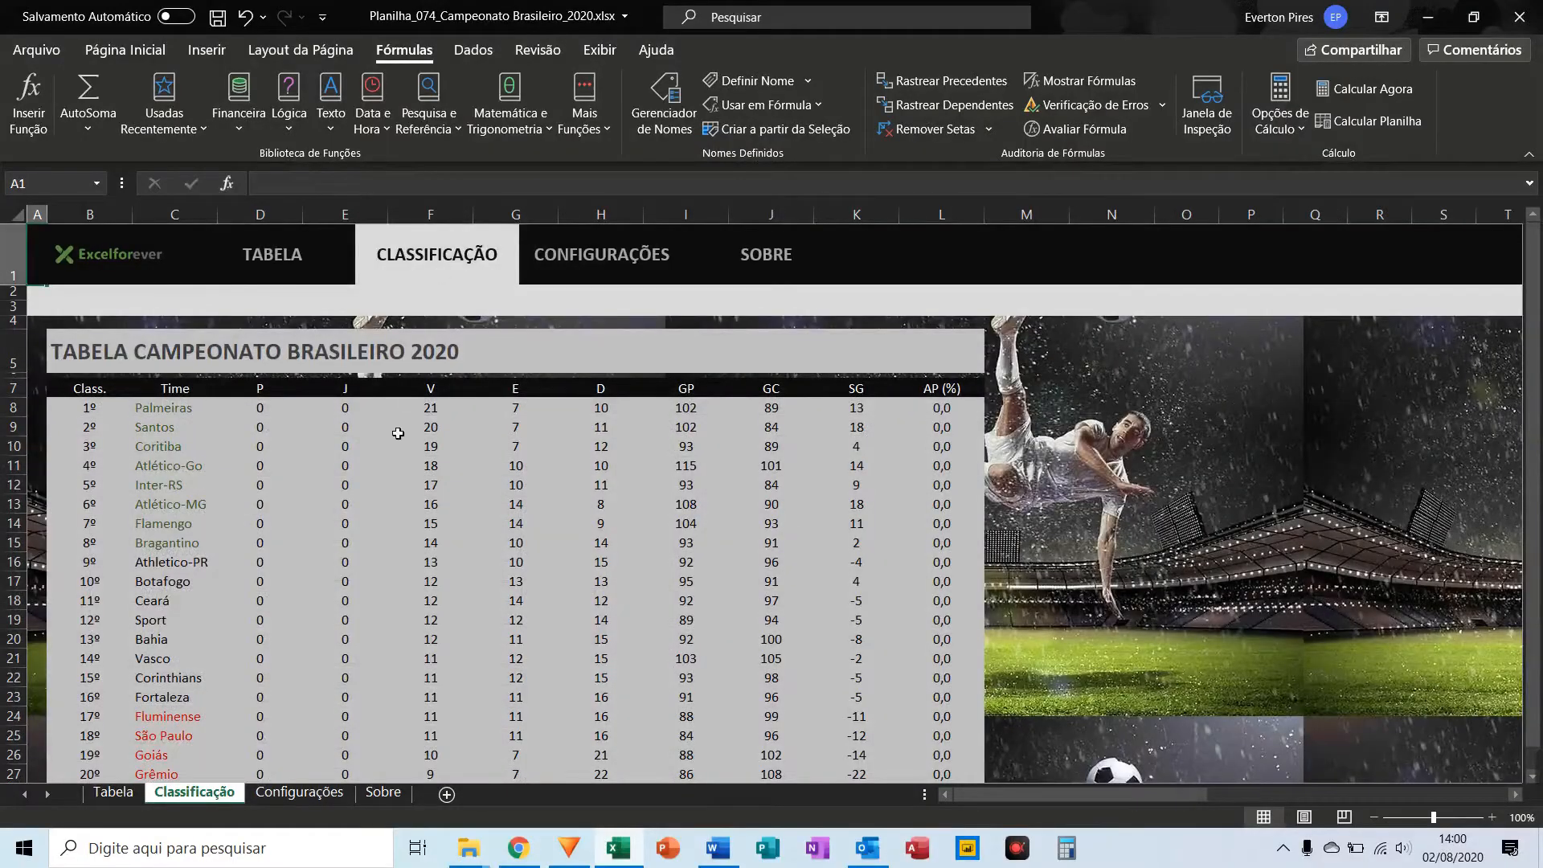
{"action": "key", "text": "F5"}
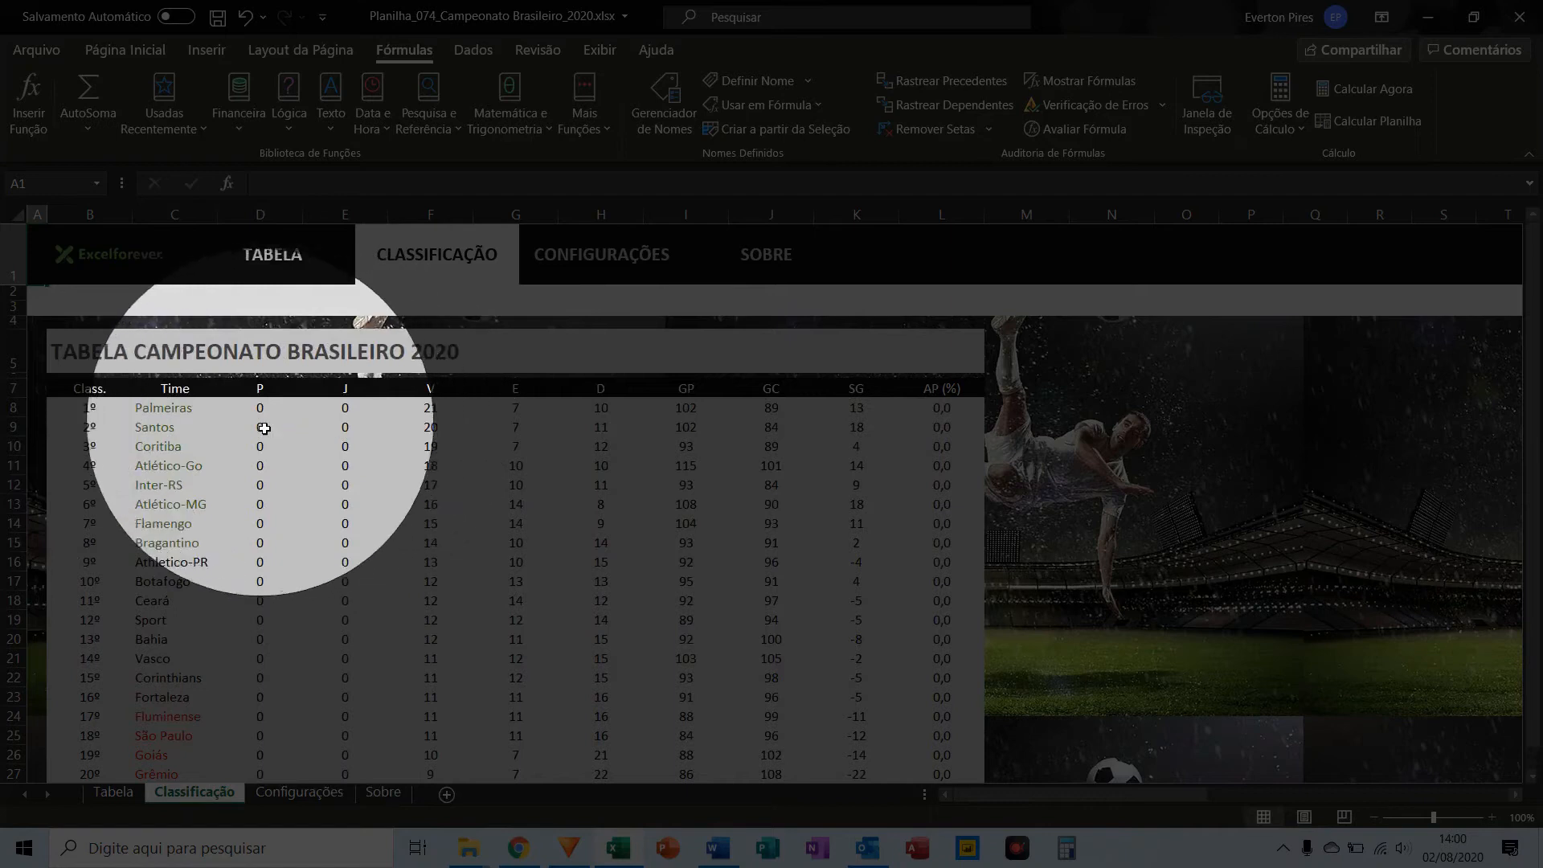
{"action": "key", "text": "F5"}
Step: On the Configurações sheet, examine the match points columns and the home-team points formula in cell C8
{"action": "left_click", "coordinate": [618, 274]}
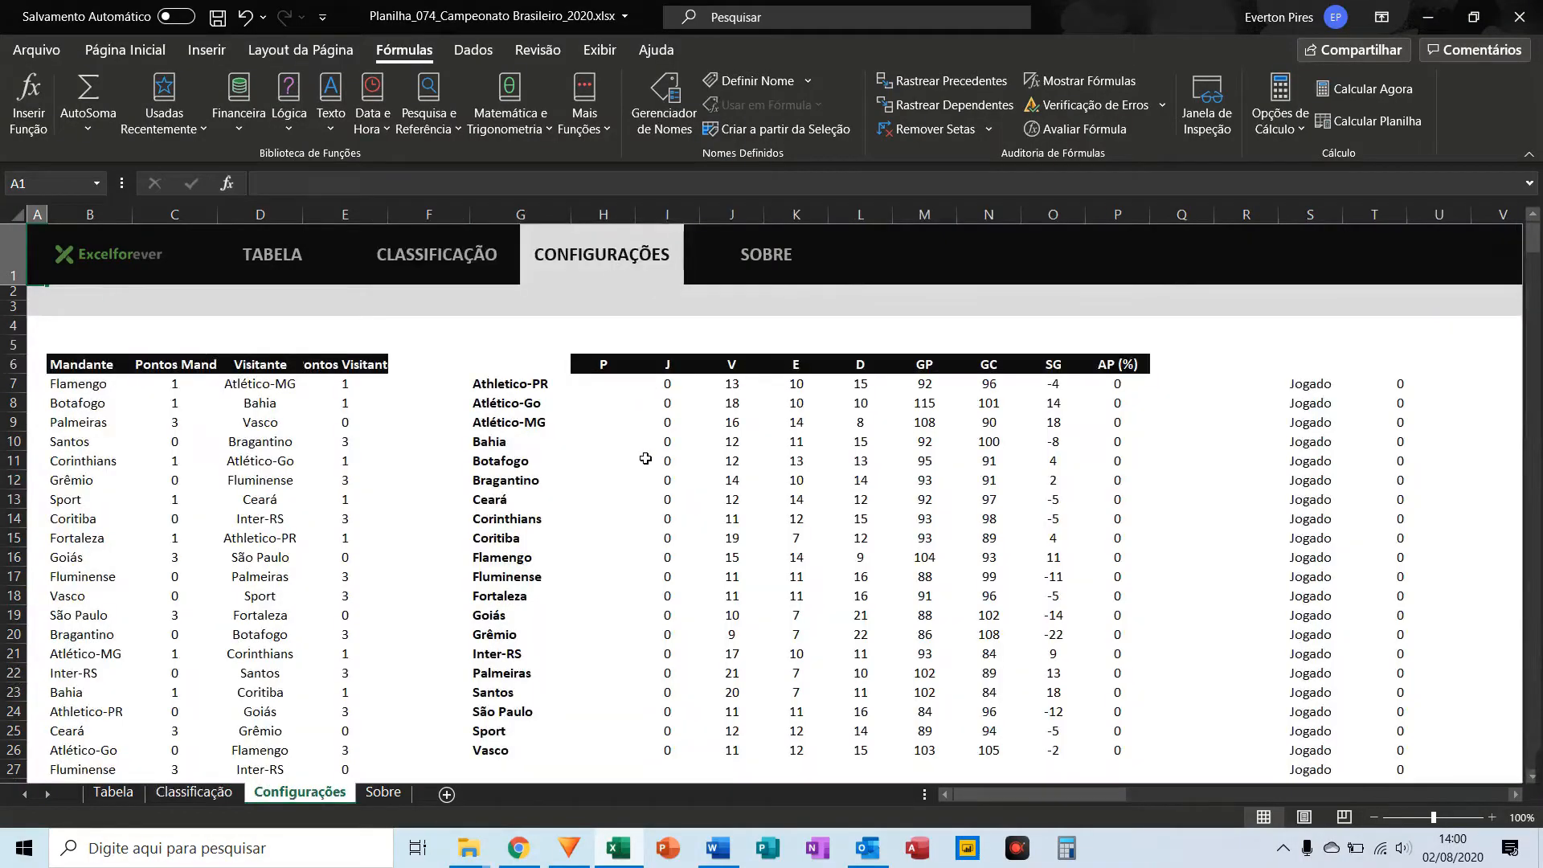
{"action": "key", "text": "F5"}
{"action": "key", "text": "F5"}
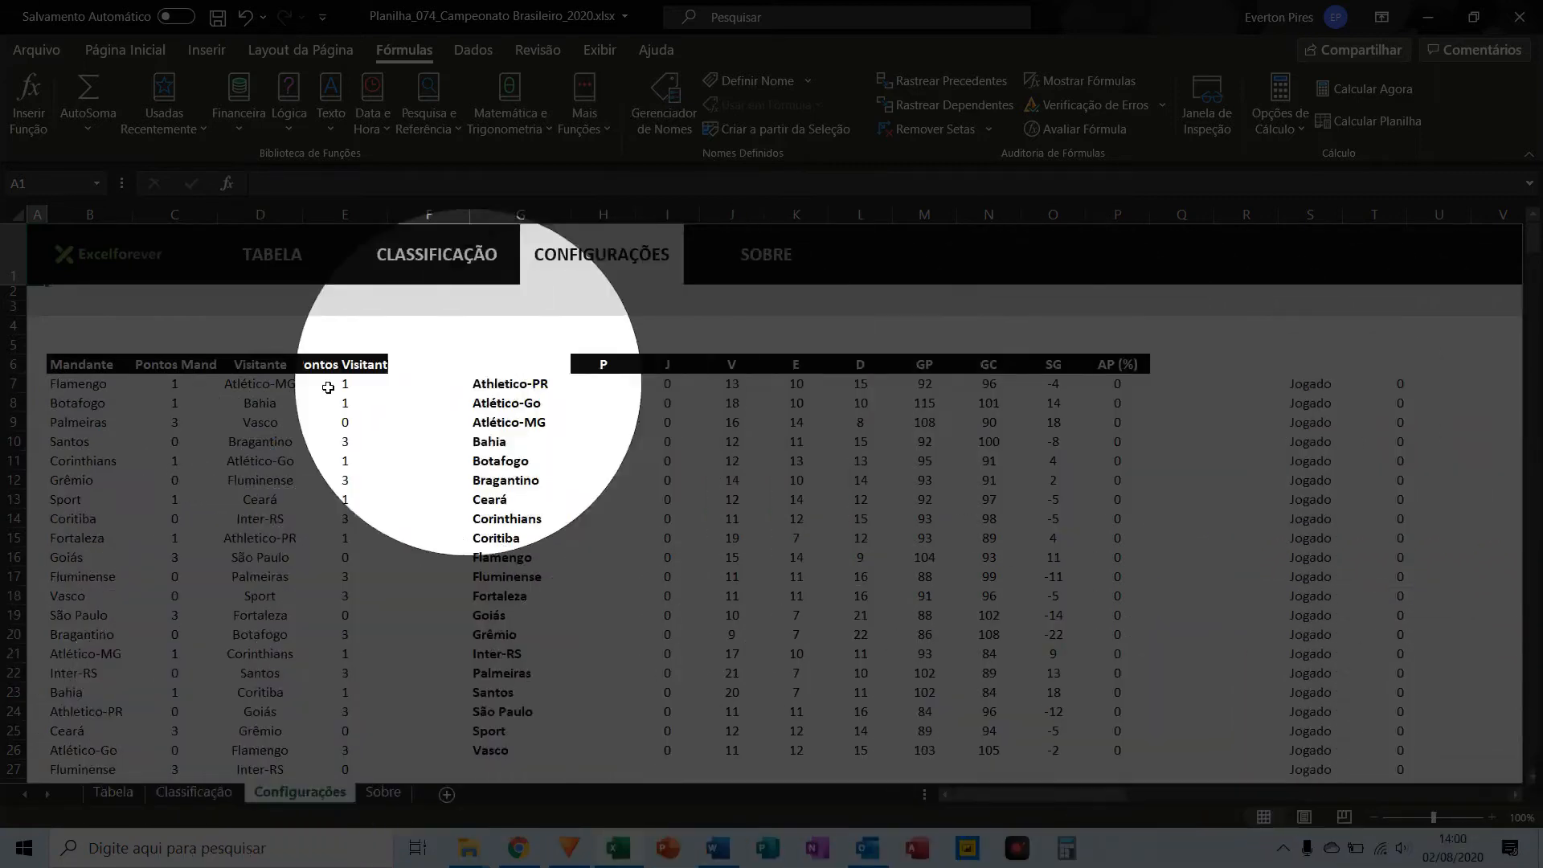
{"action": "key", "text": "F5"}
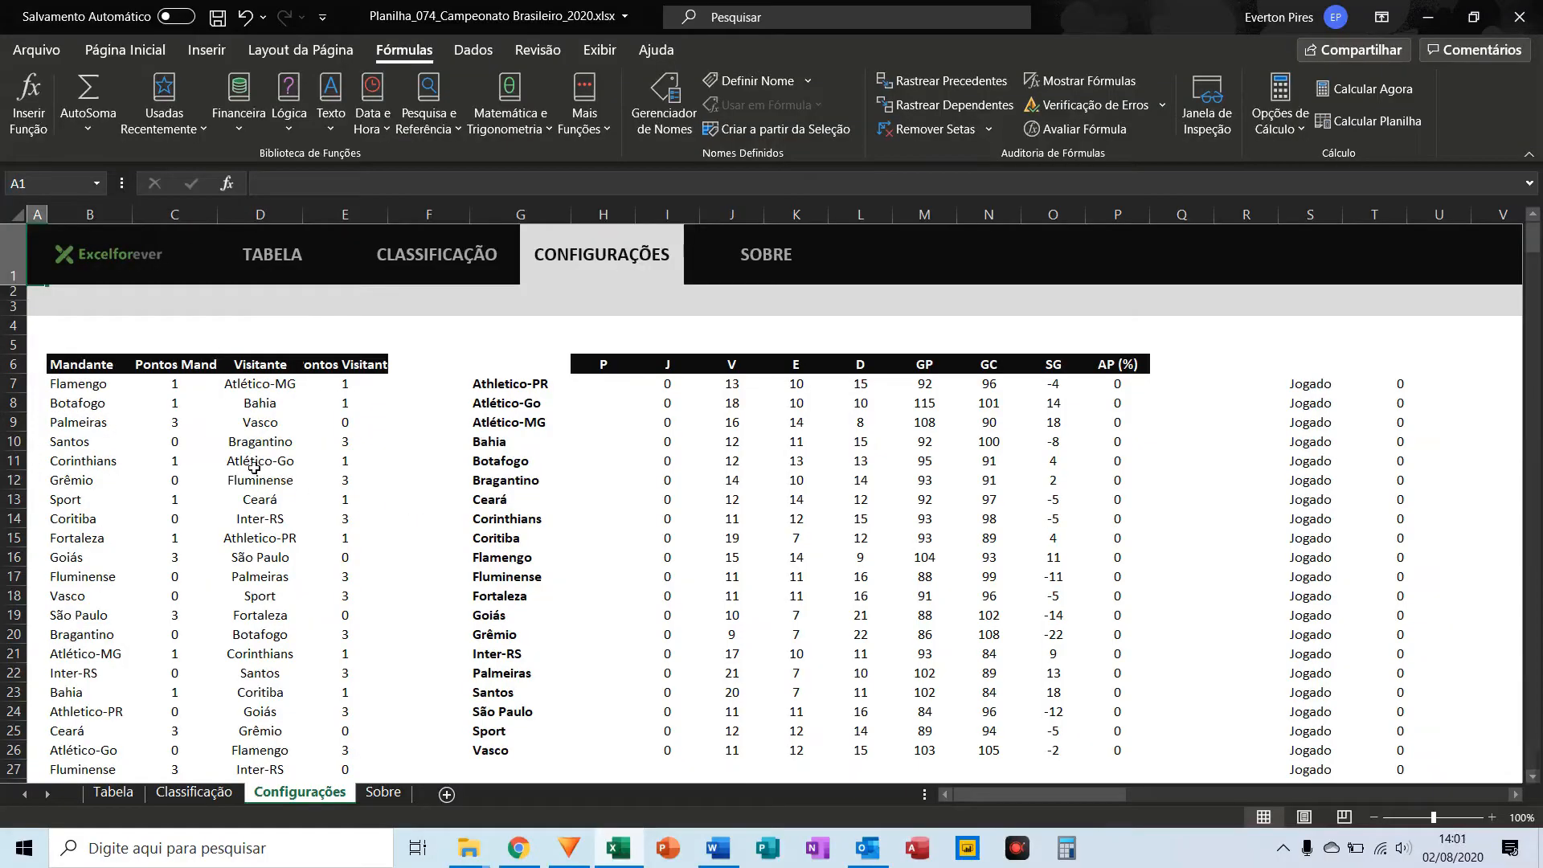
{"action": "key", "text": "F5"}
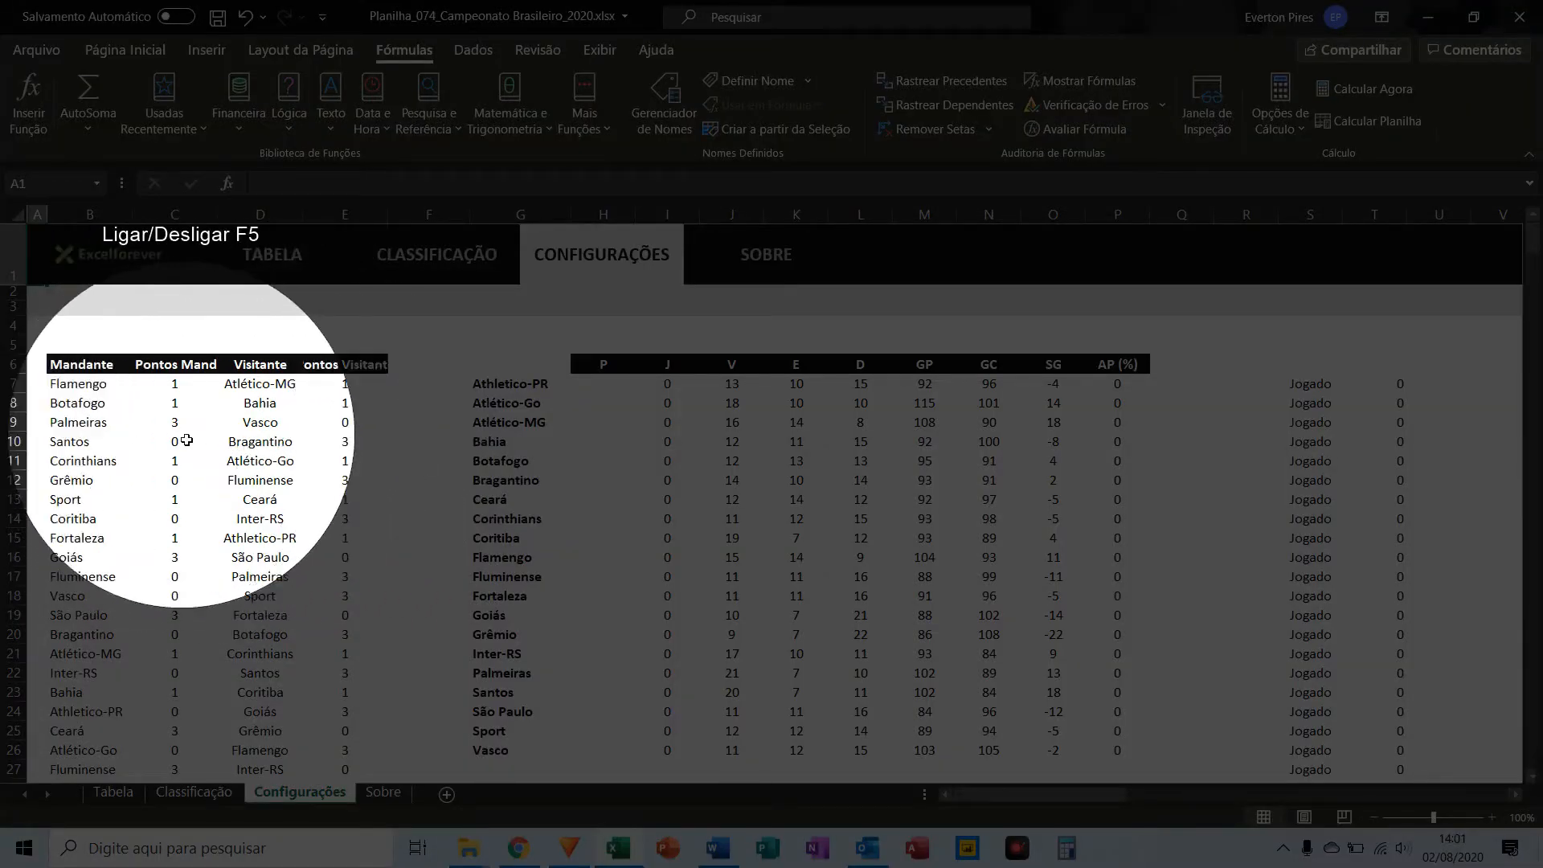
{"action": "key", "text": "F5"}
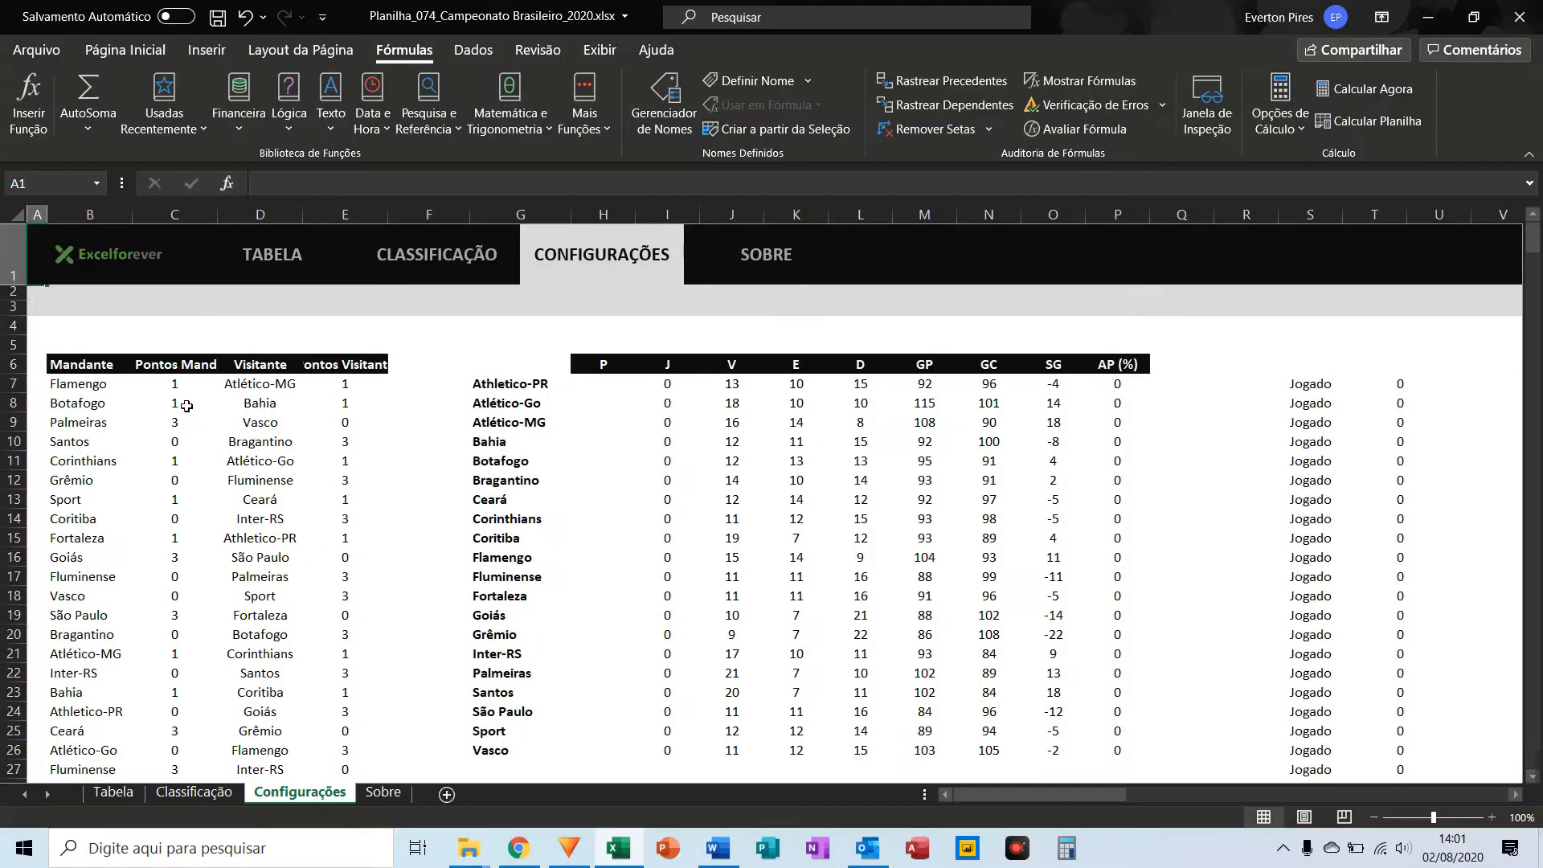
{"action": "left_click", "coordinate": [185, 406]}
{"action": "key", "text": "F5"}
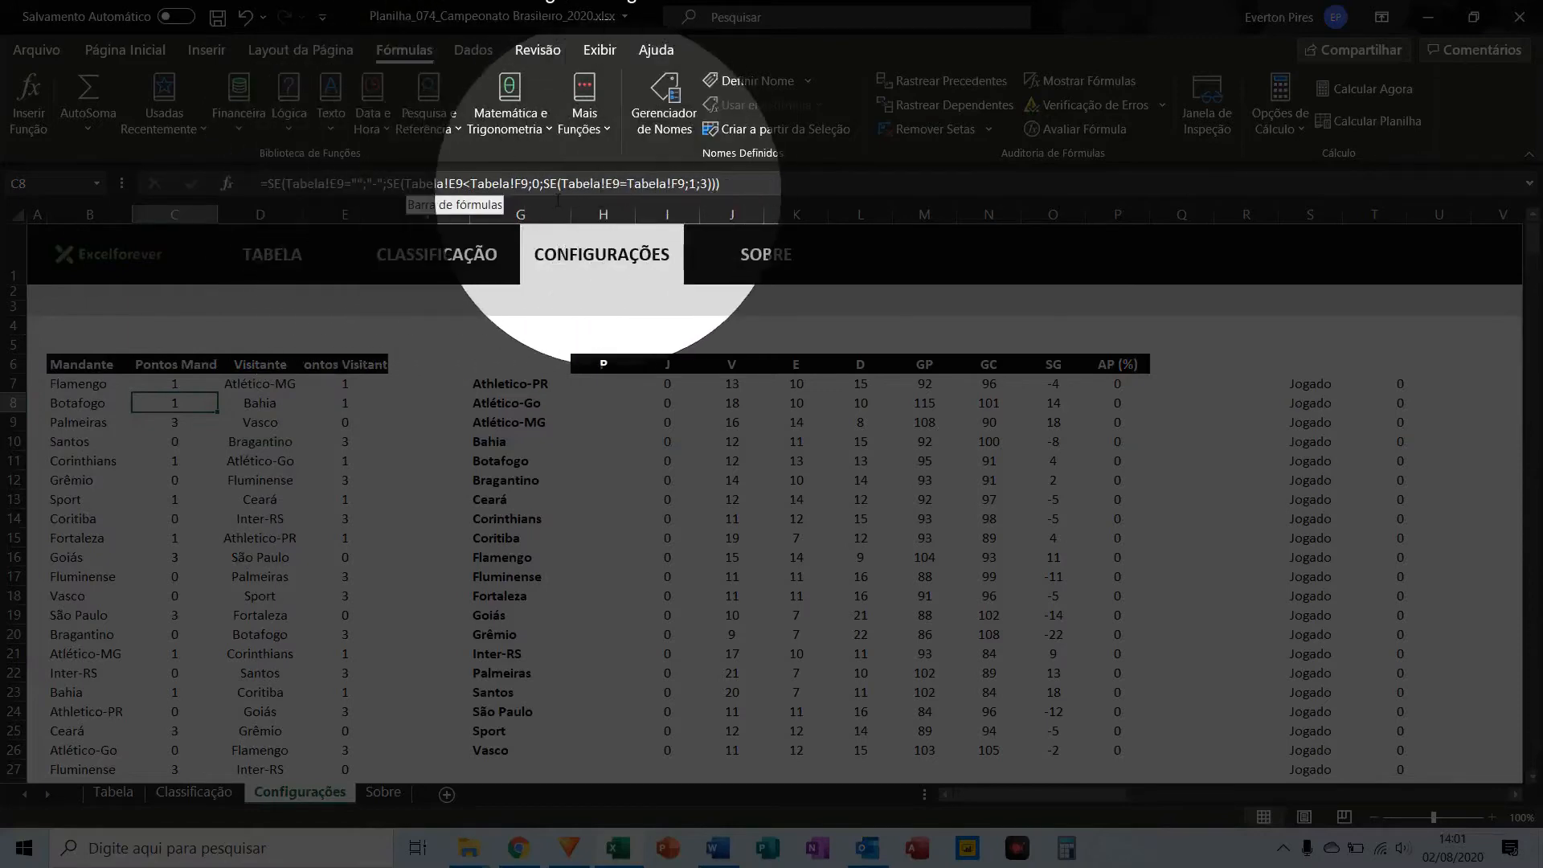
{"action": "key", "text": "F5"}
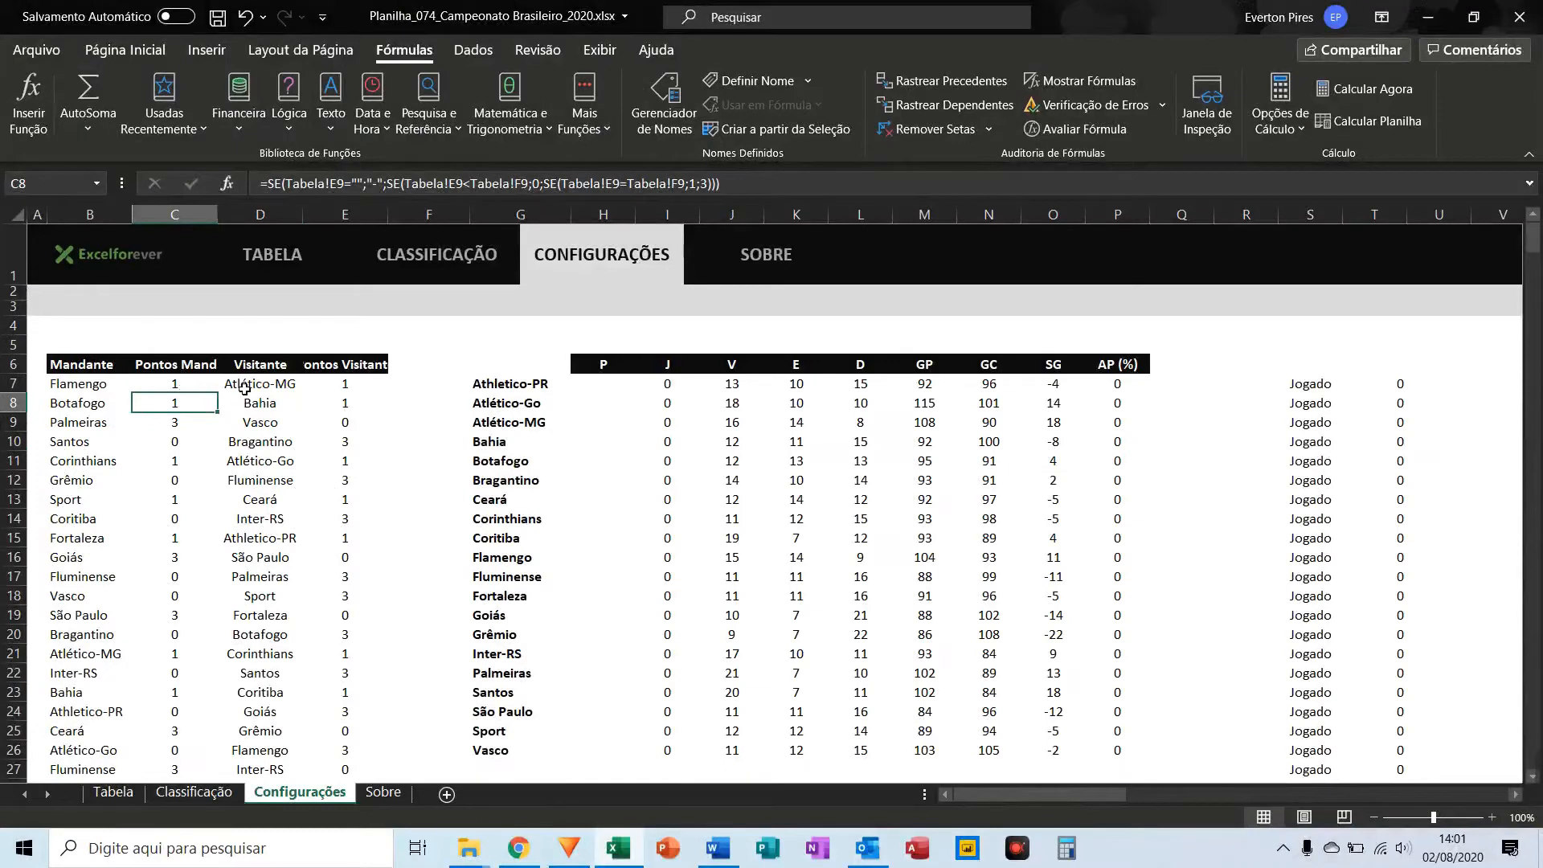
{"action": "key", "text": "F5"}
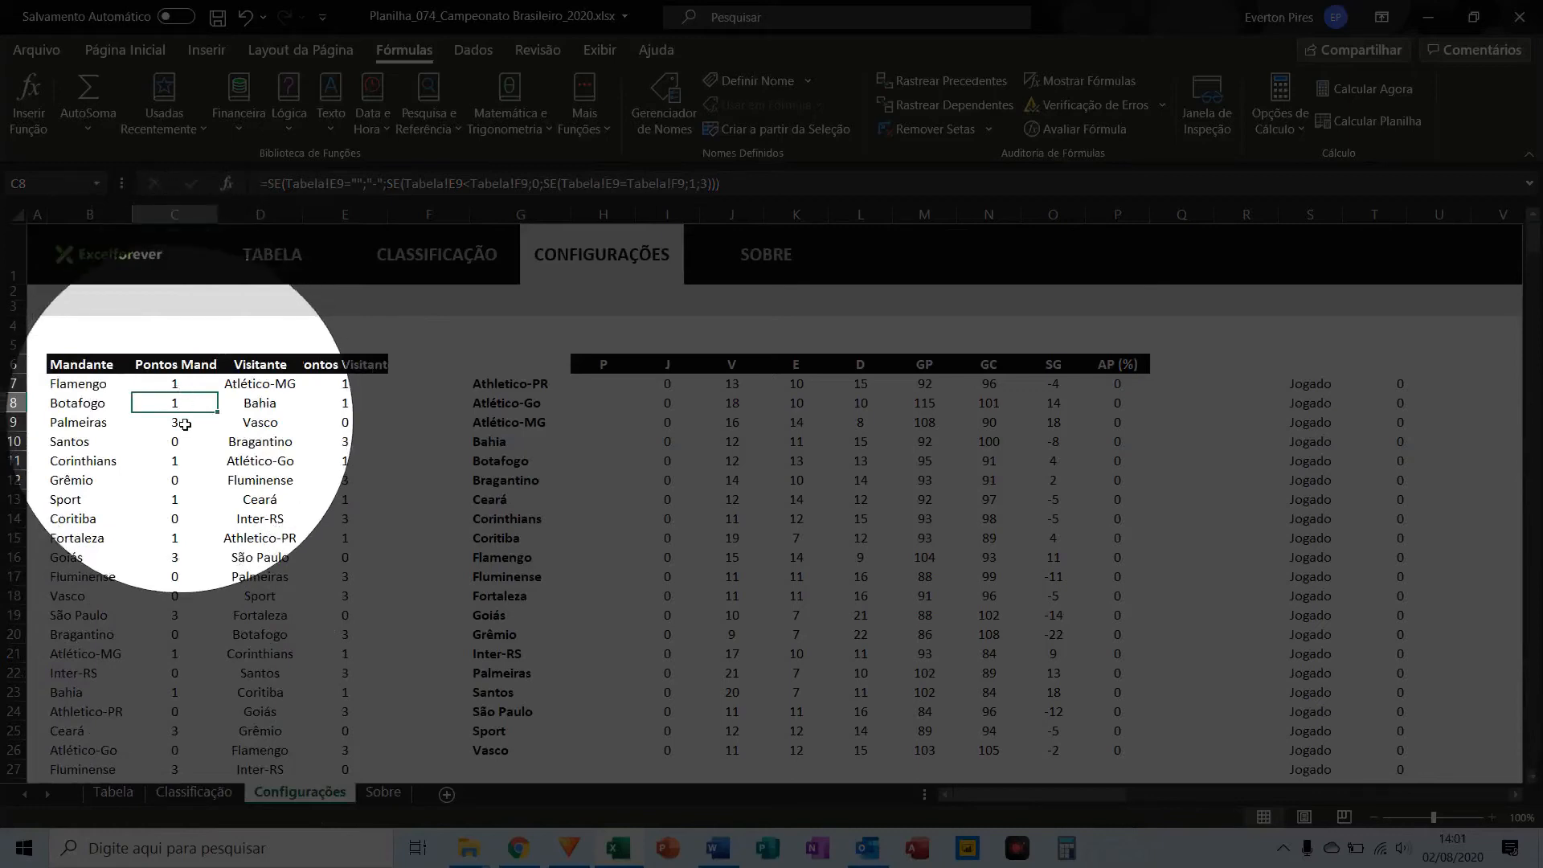
{"action": "key", "text": "F5"}
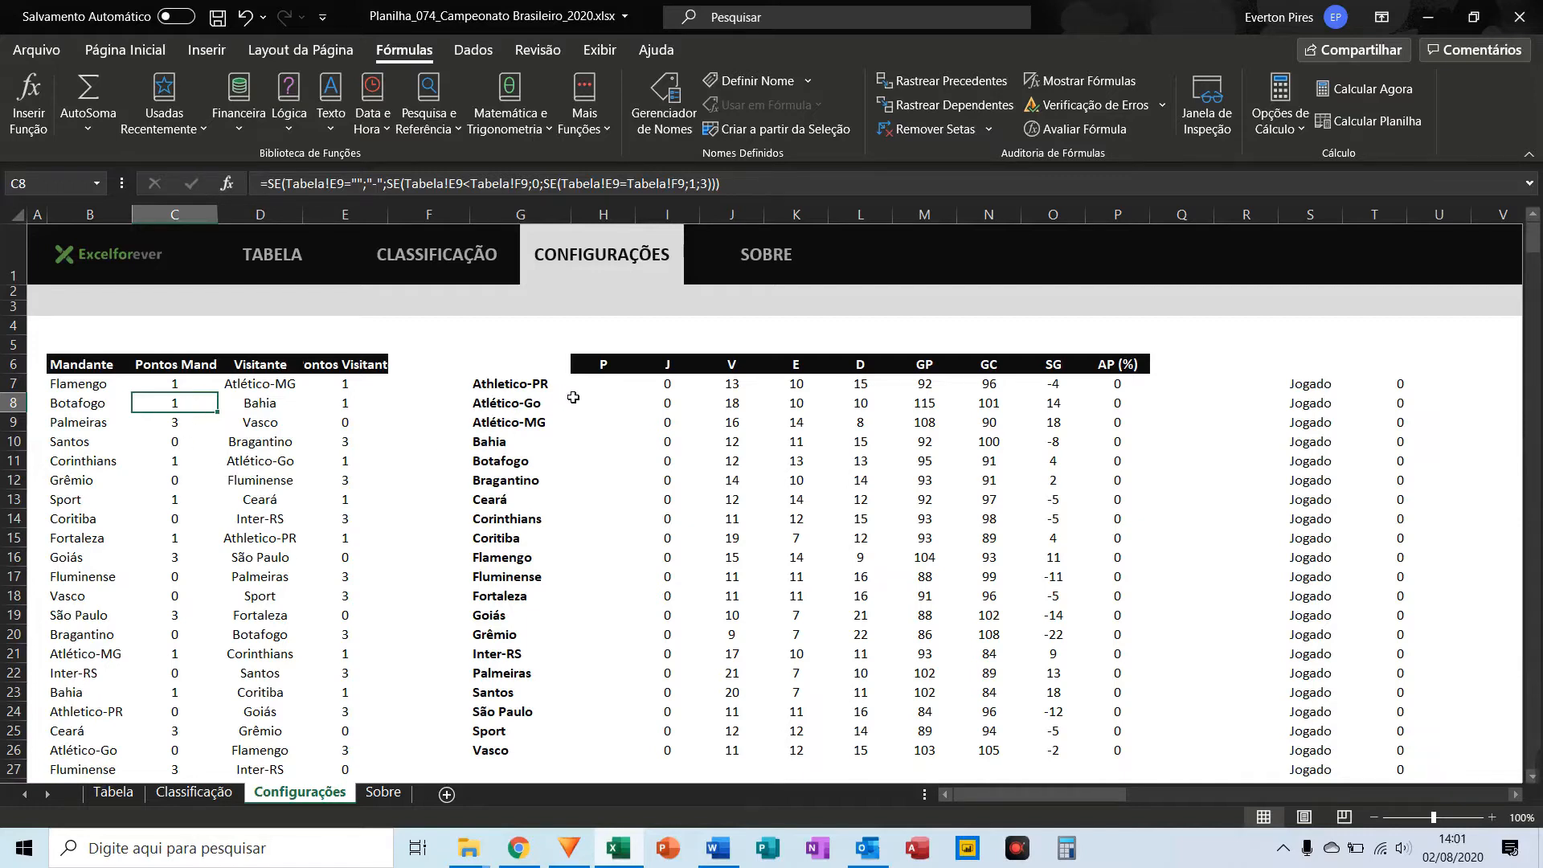
Step: Select cell H7, the empty P cell for the first team in the summary table
{"action": "left_click", "coordinate": [603, 391]}
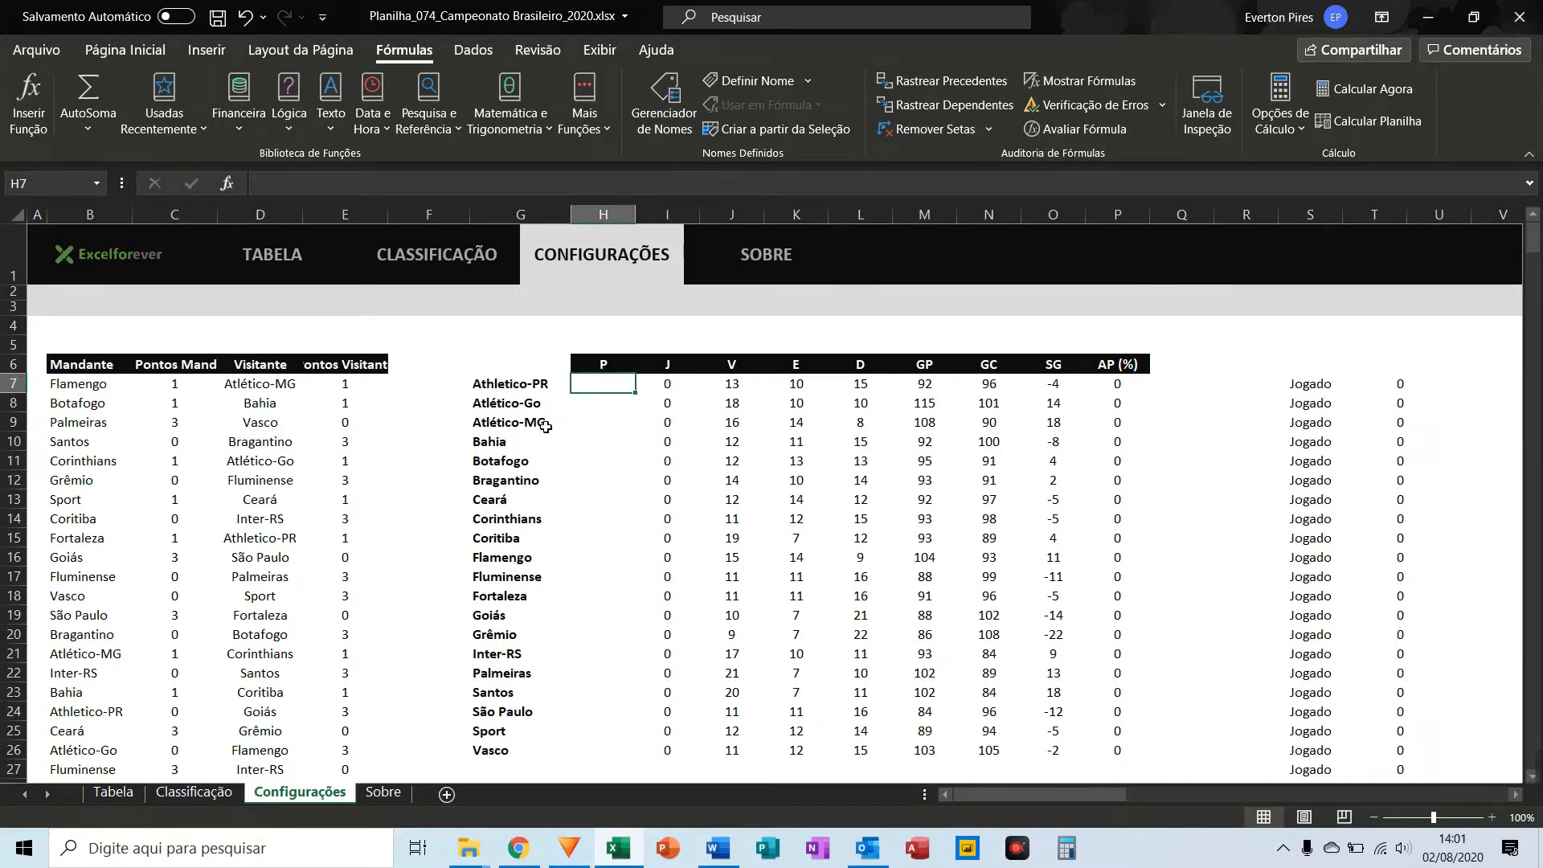
{"action": "key", "text": "ctrl+alt+d"}
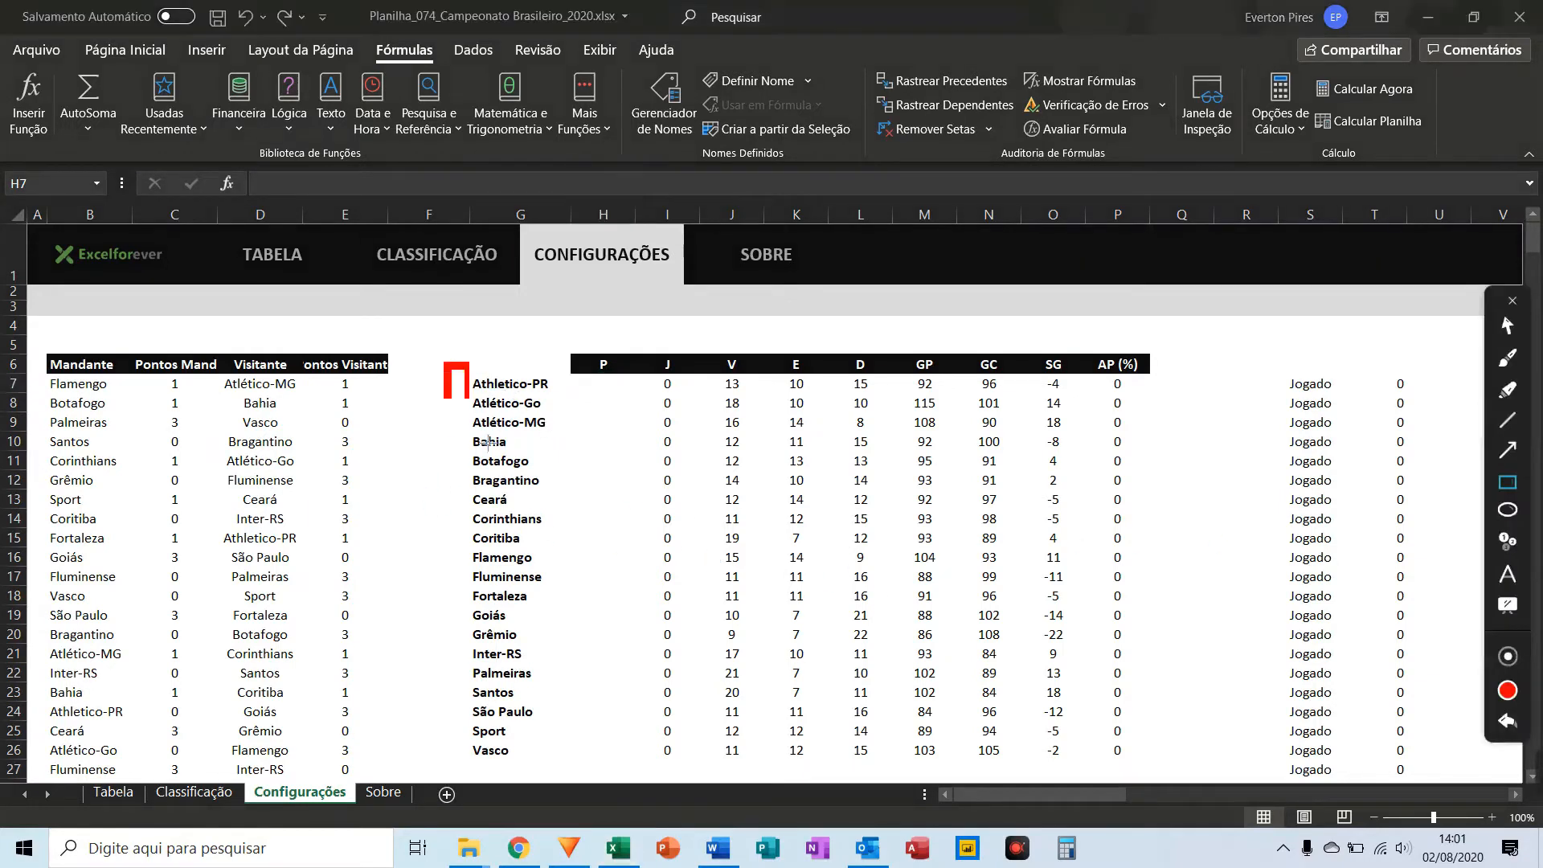
{"action": "left_click_drag", "start_coordinate": [446, 363], "coordinate": [573, 774]}
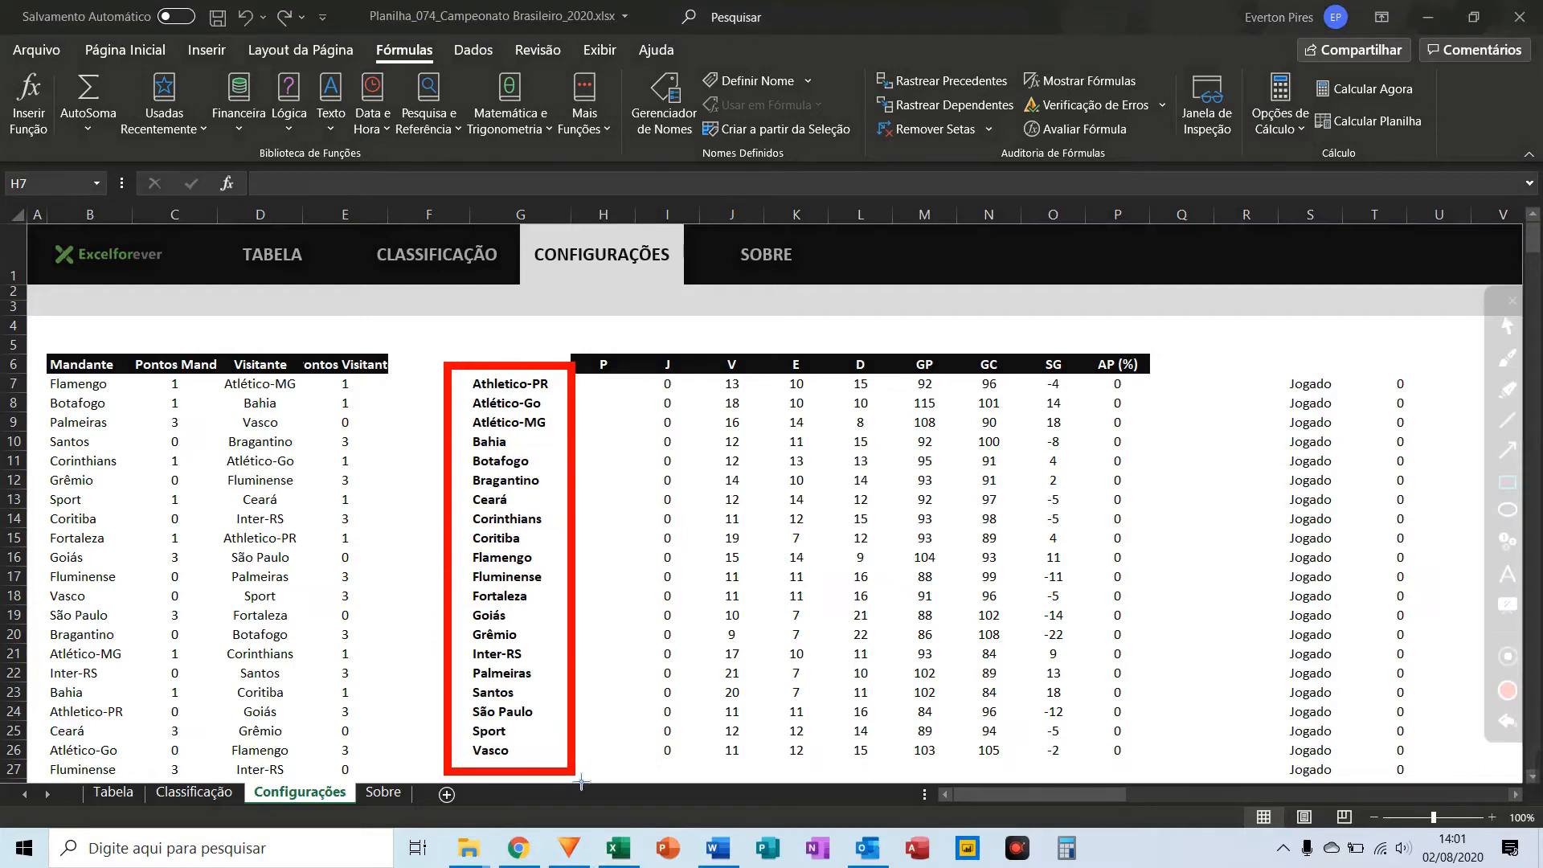
{"action": "mouse_move", "coordinate": [42, 370]}
{"action": "left_mouse_down"}
{"action": "mouse_move", "coordinate": [105, 454]}
{"action": "mouse_move", "coordinate": [162, 770]}
{"action": "left_mouse_up"}
{"action": "mouse_move", "coordinate": [191, 368]}
{"action": "left_mouse_down"}
{"action": "mouse_move", "coordinate": [260, 651]}
{"action": "mouse_move", "coordinate": [320, 784]}
{"action": "left_mouse_up"}
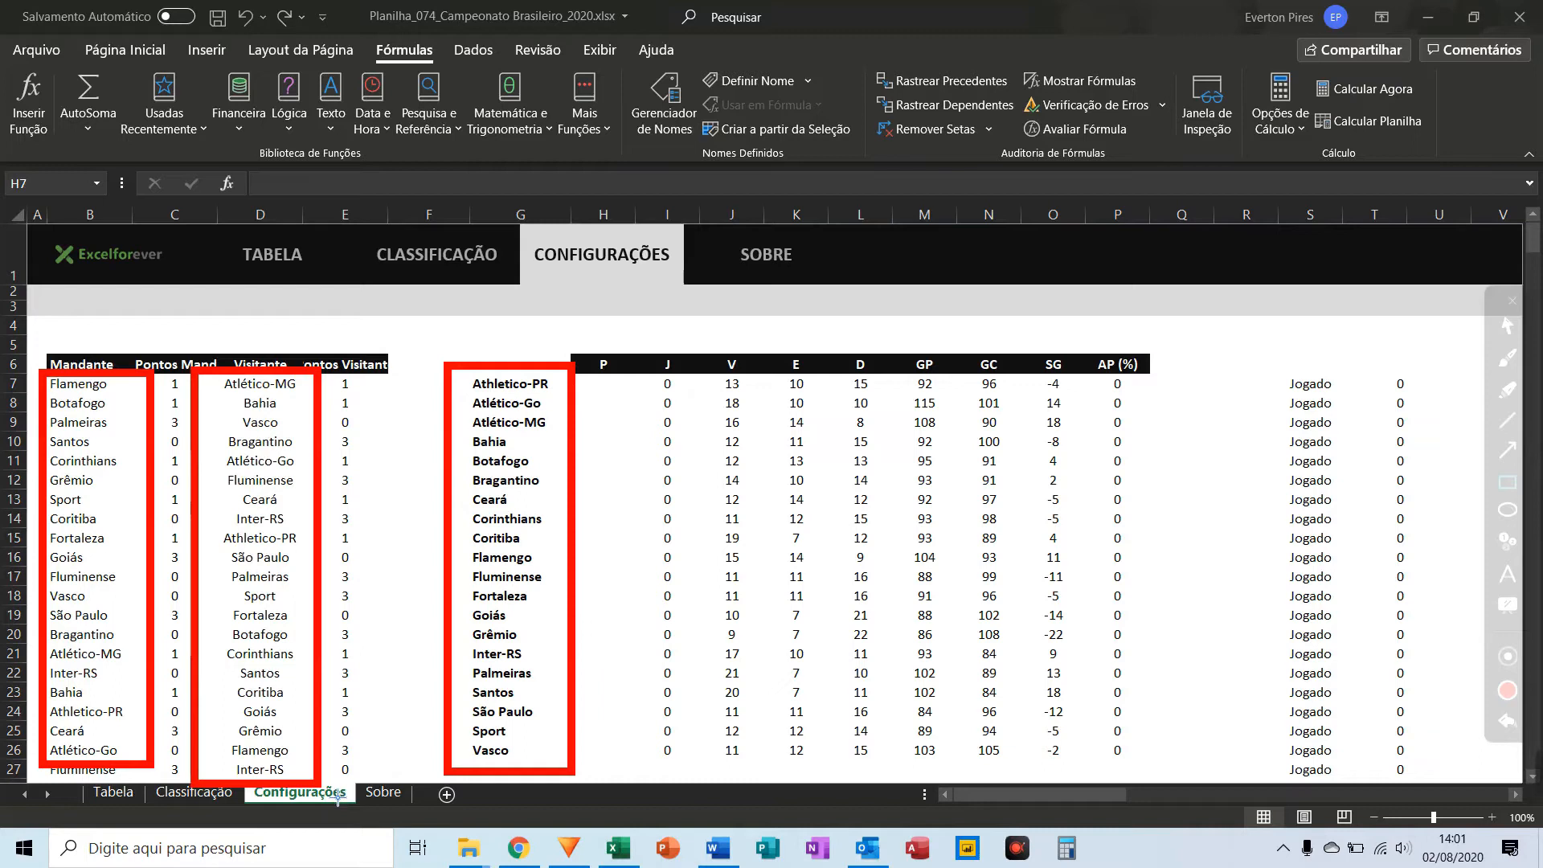
{"action": "key", "text": "Escape"}
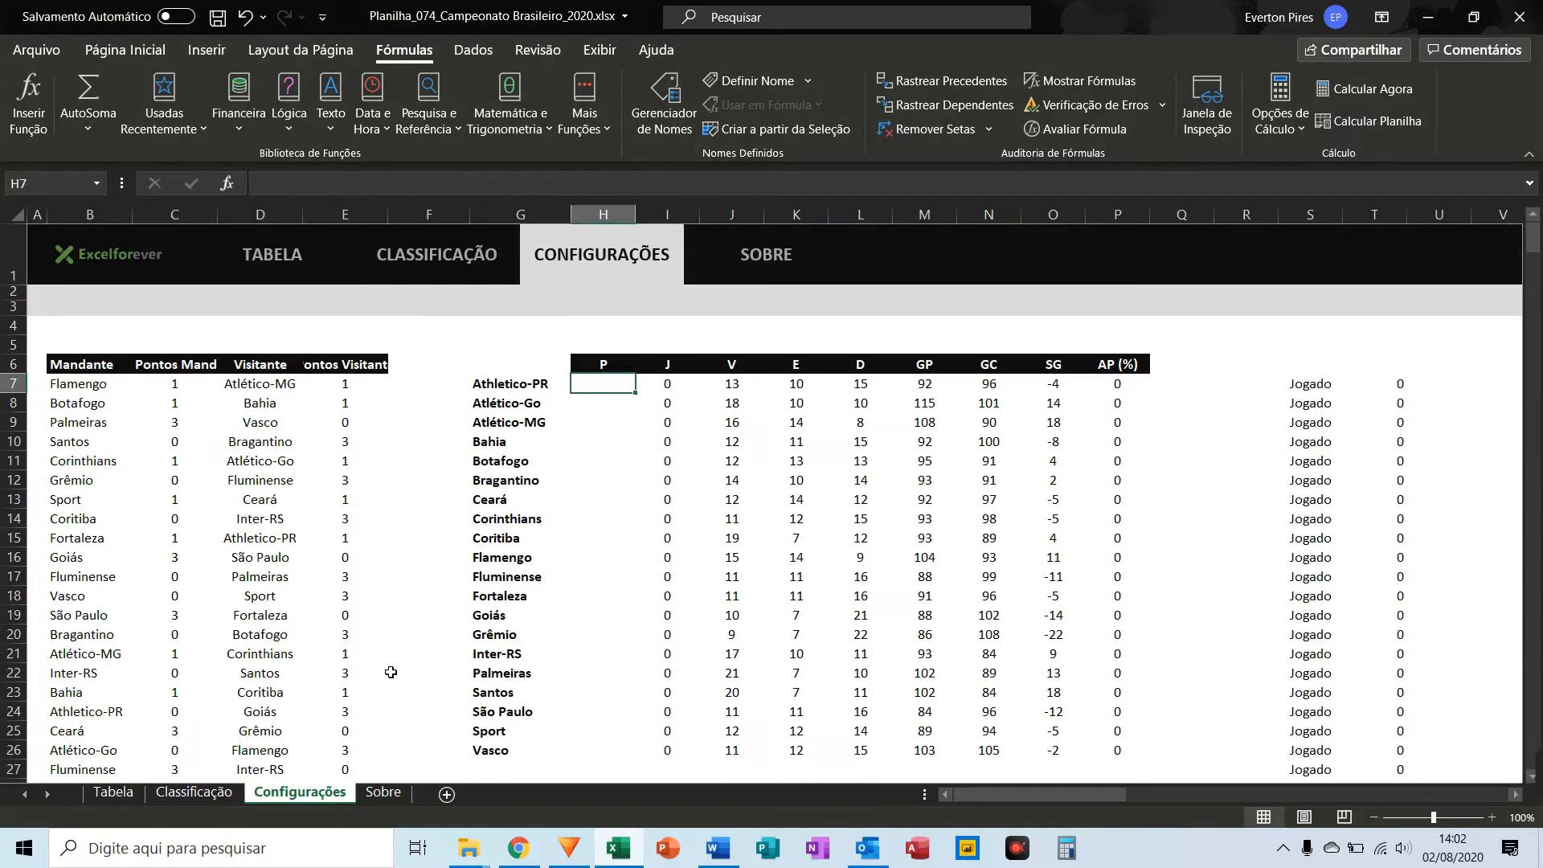
Step: Outline the Mandante and Visitante headers and their points columns with temporary red on-screen rectangles, and clear the markings
{"action": "key", "text": "ctrl+alt+d"}
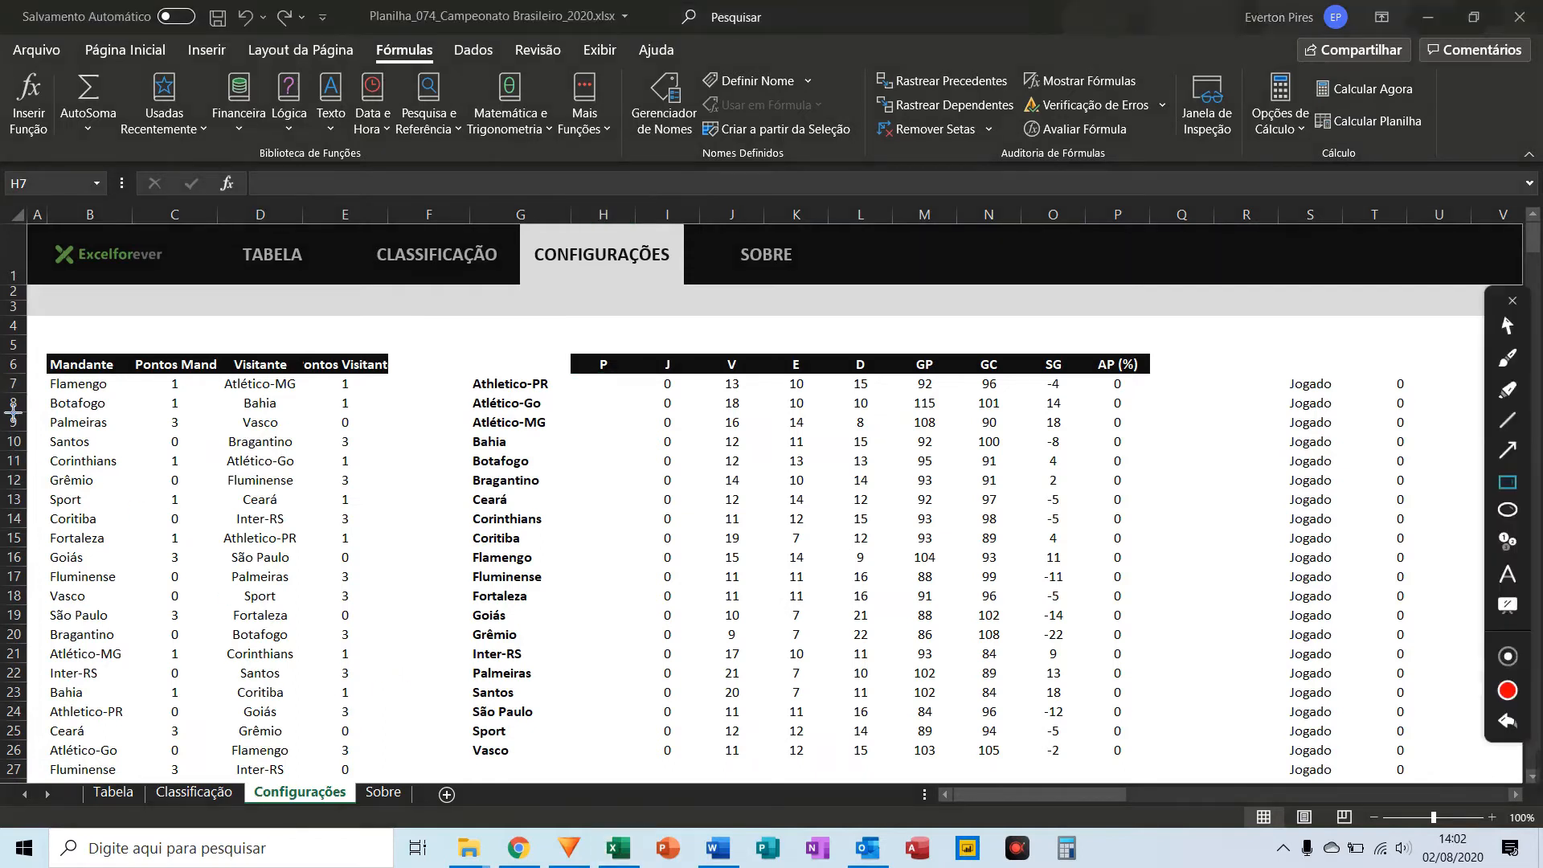
{"action": "mouse_move", "coordinate": [48, 348]}
{"action": "left_mouse_down"}
{"action": "mouse_move", "coordinate": [228, 723]}
{"action": "mouse_move", "coordinate": [220, 787]}
{"action": "left_mouse_up"}
{"action": "left_click_drag", "start_coordinate": [220, 794], "coordinate": [219, 795]}
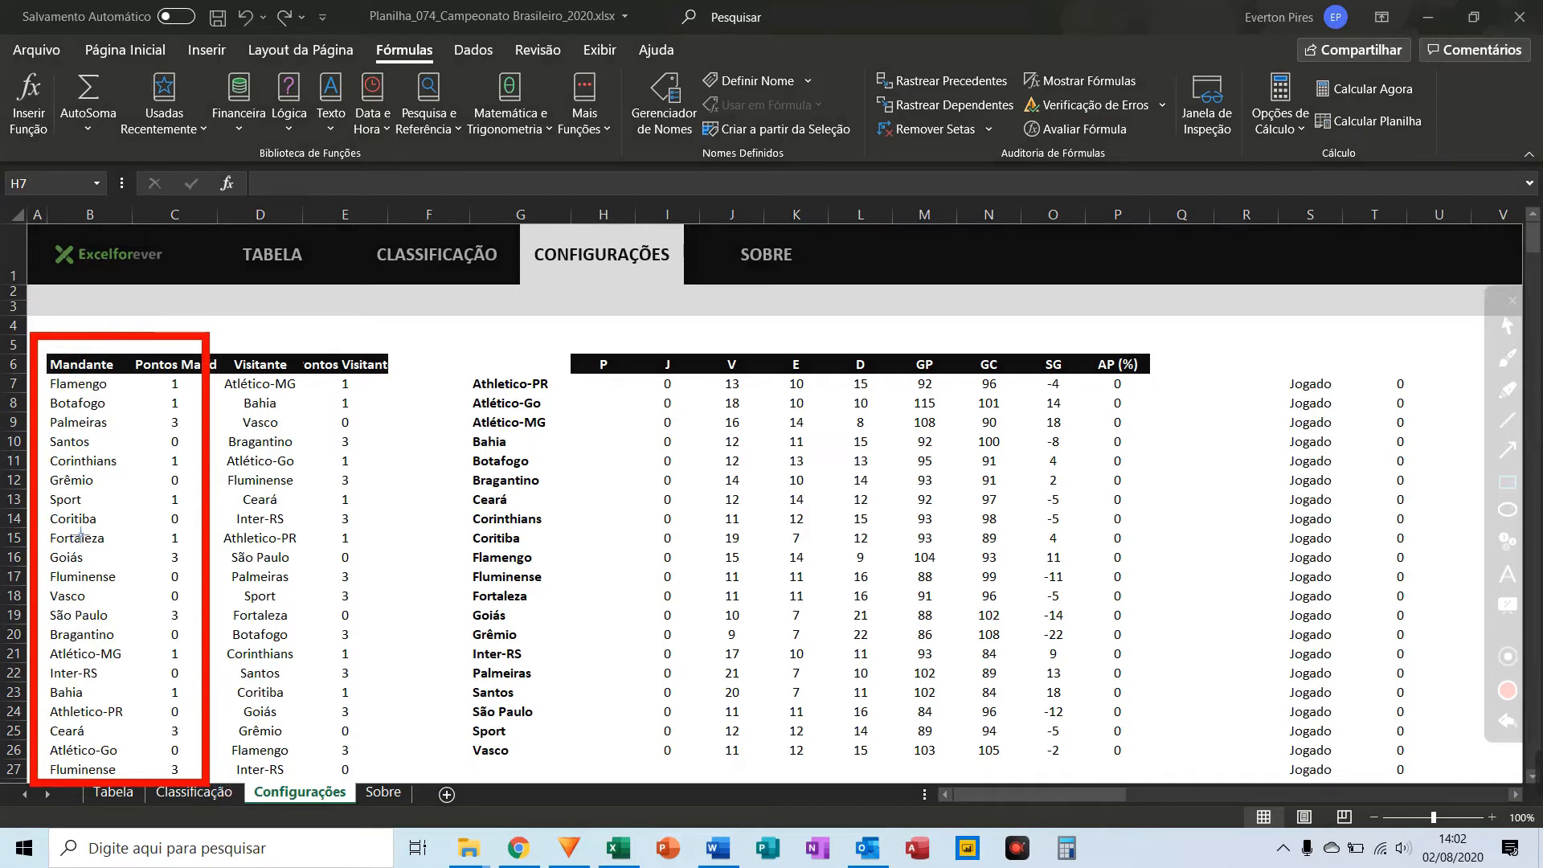
{"action": "left_click_drag", "start_coordinate": [37, 350], "coordinate": [122, 379]}
{"action": "left_click_drag", "start_coordinate": [222, 341], "coordinate": [311, 391]}
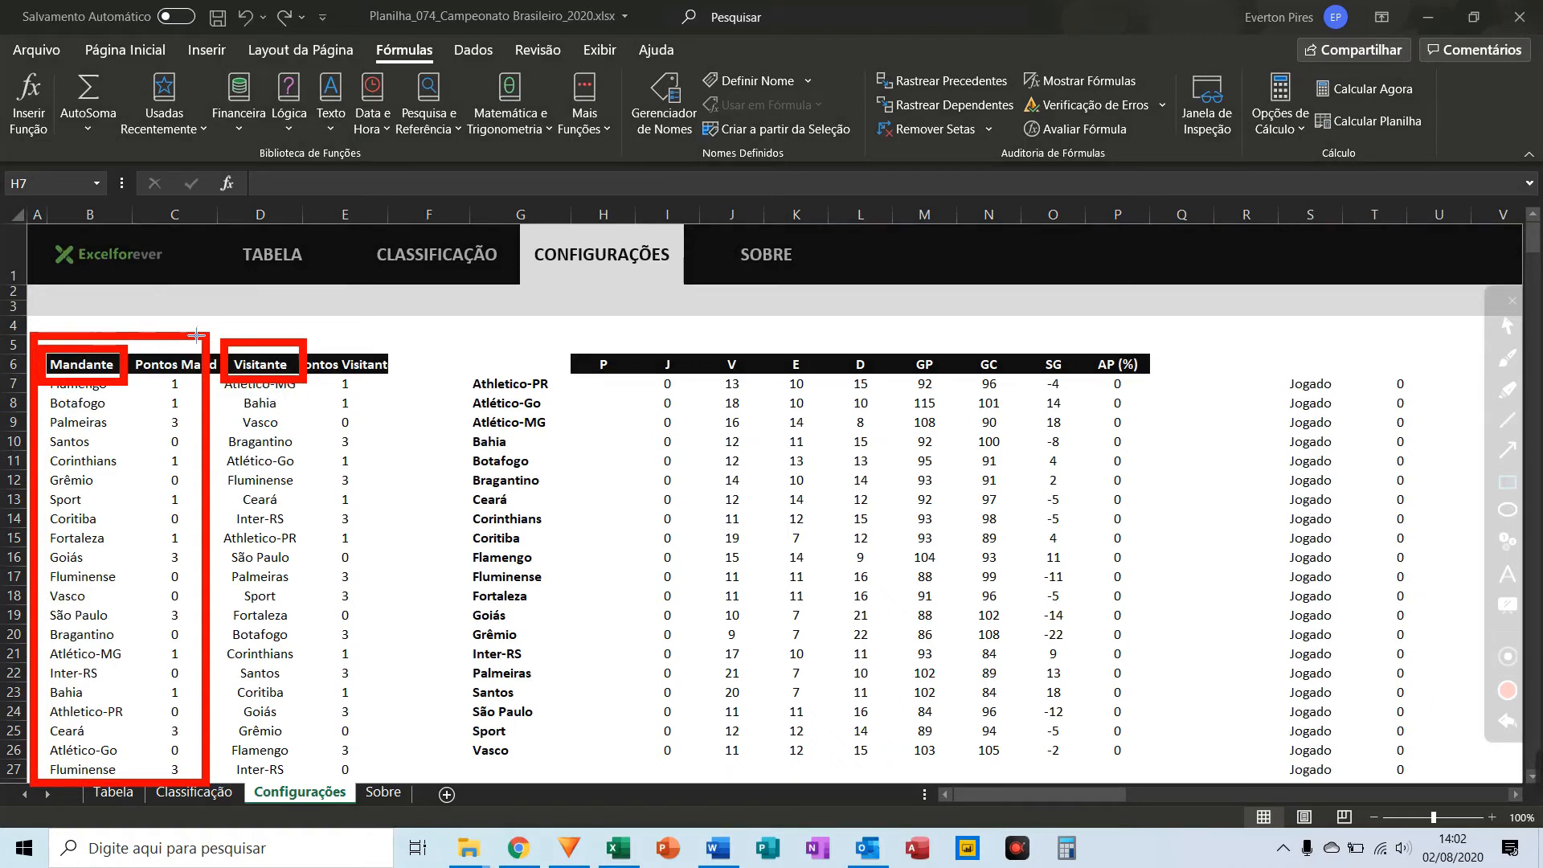
{"action": "mouse_move", "coordinate": [214, 332]}
{"action": "left_mouse_down"}
{"action": "mouse_move", "coordinate": [362, 745]}
{"action": "mouse_move", "coordinate": [410, 792]}
{"action": "left_mouse_up"}
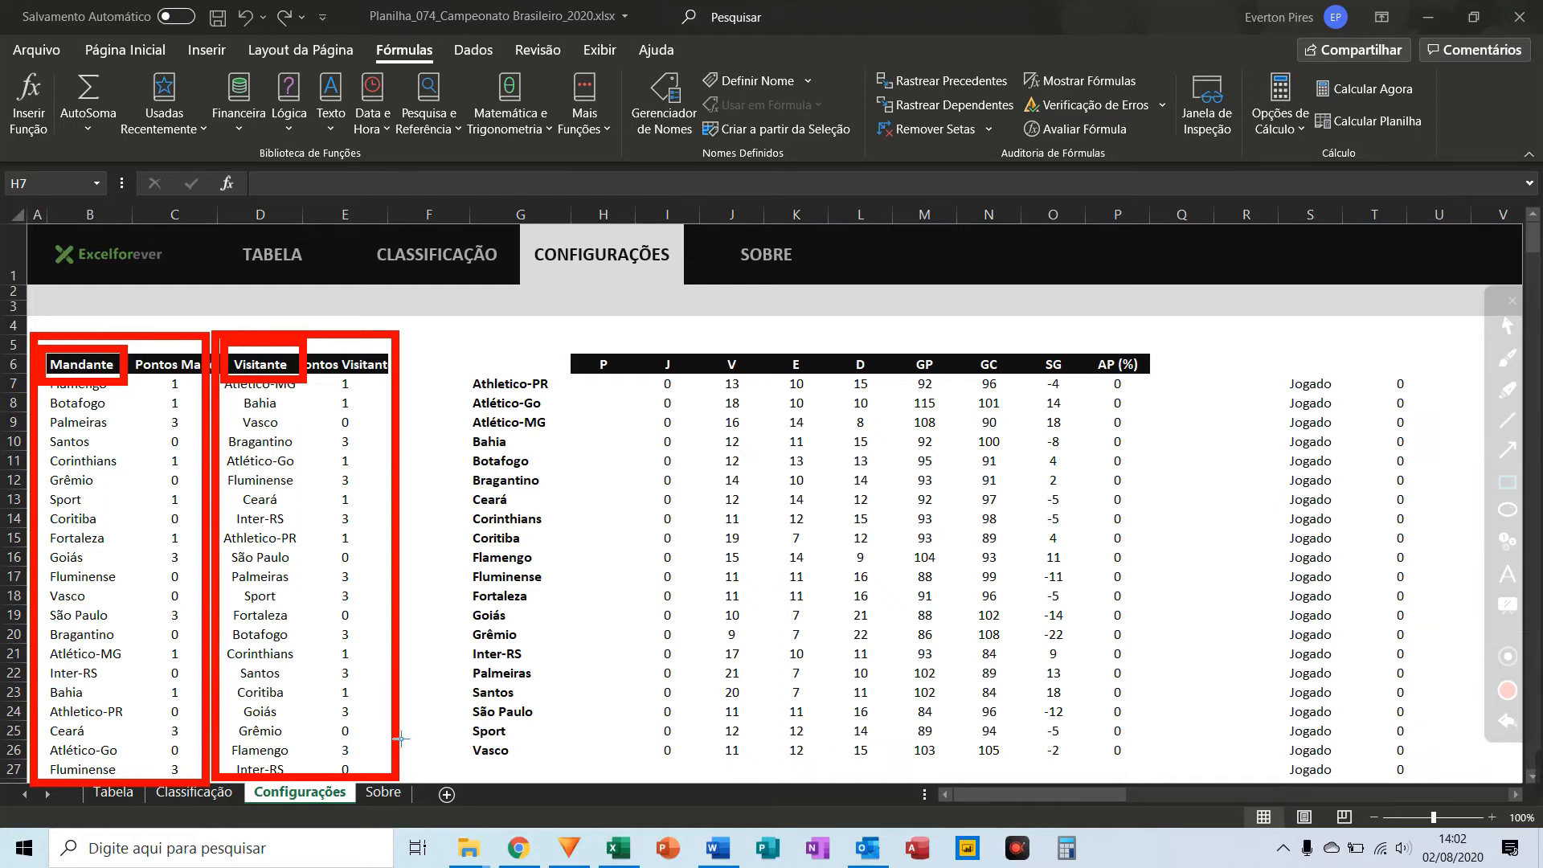
{"action": "key", "text": "Escape"}
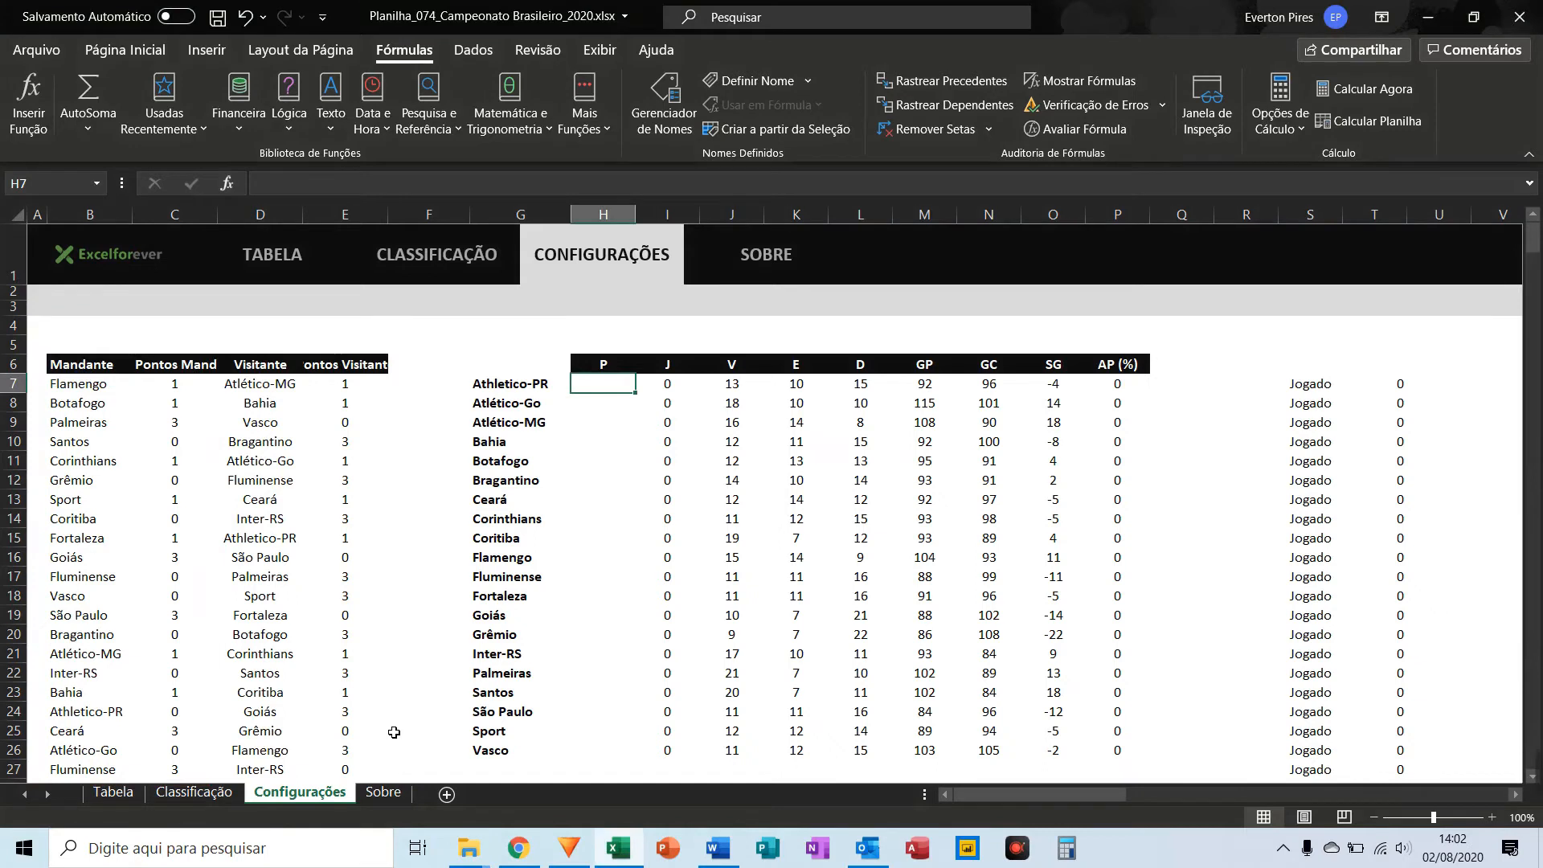
Step: Enter =SOMASES(C:C;B:B;G7) in cell H7 to sum Athletico-PR's points as the home team
{"action": "type", "text": "=somases"}
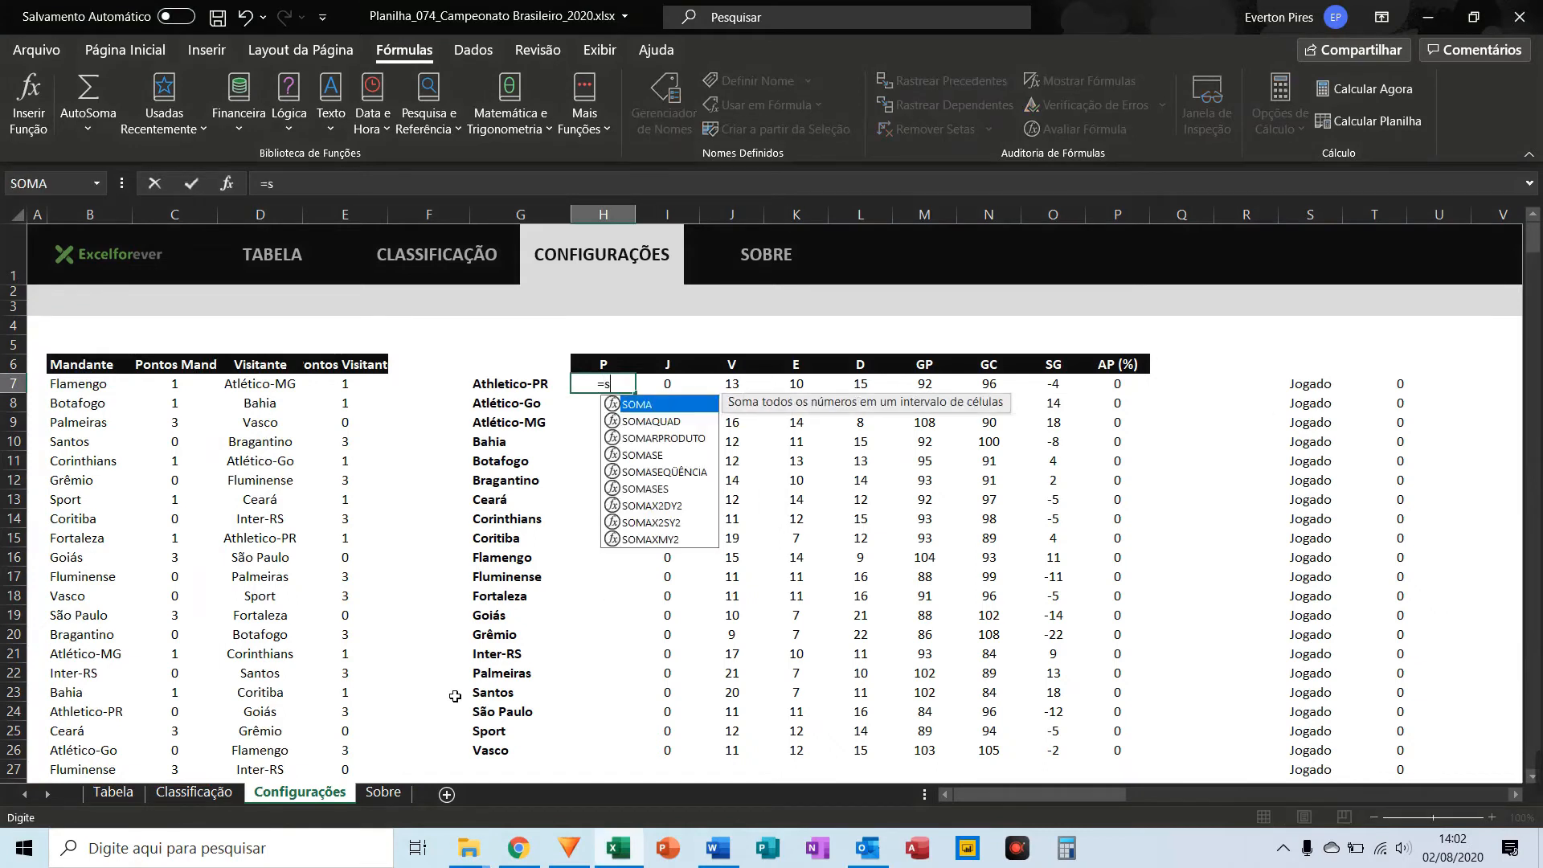
{"action": "type", "text": "("}
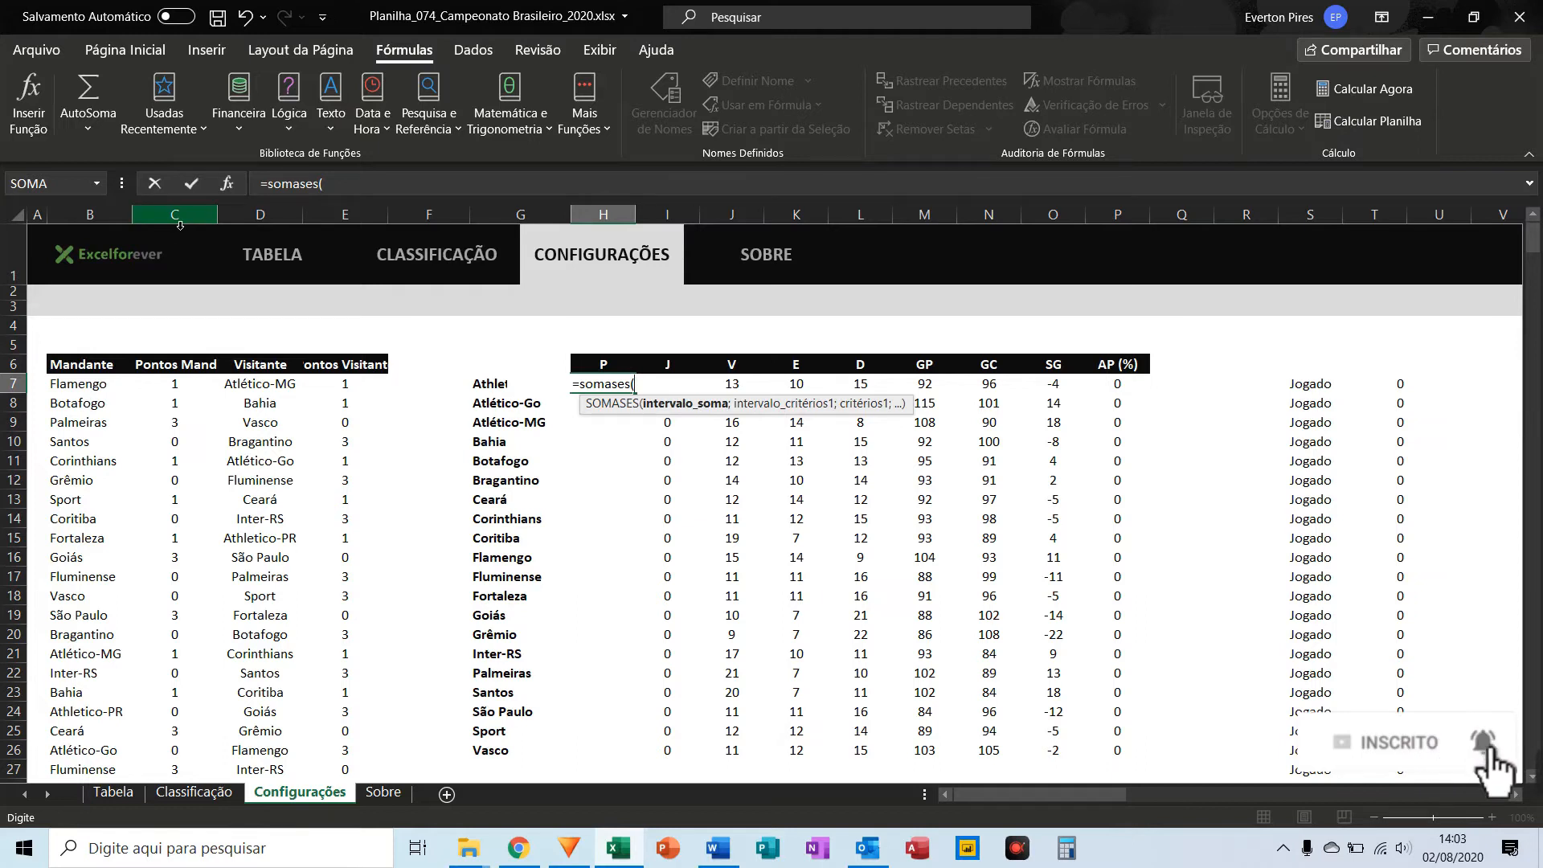
{"action": "key", "text": "F5"}
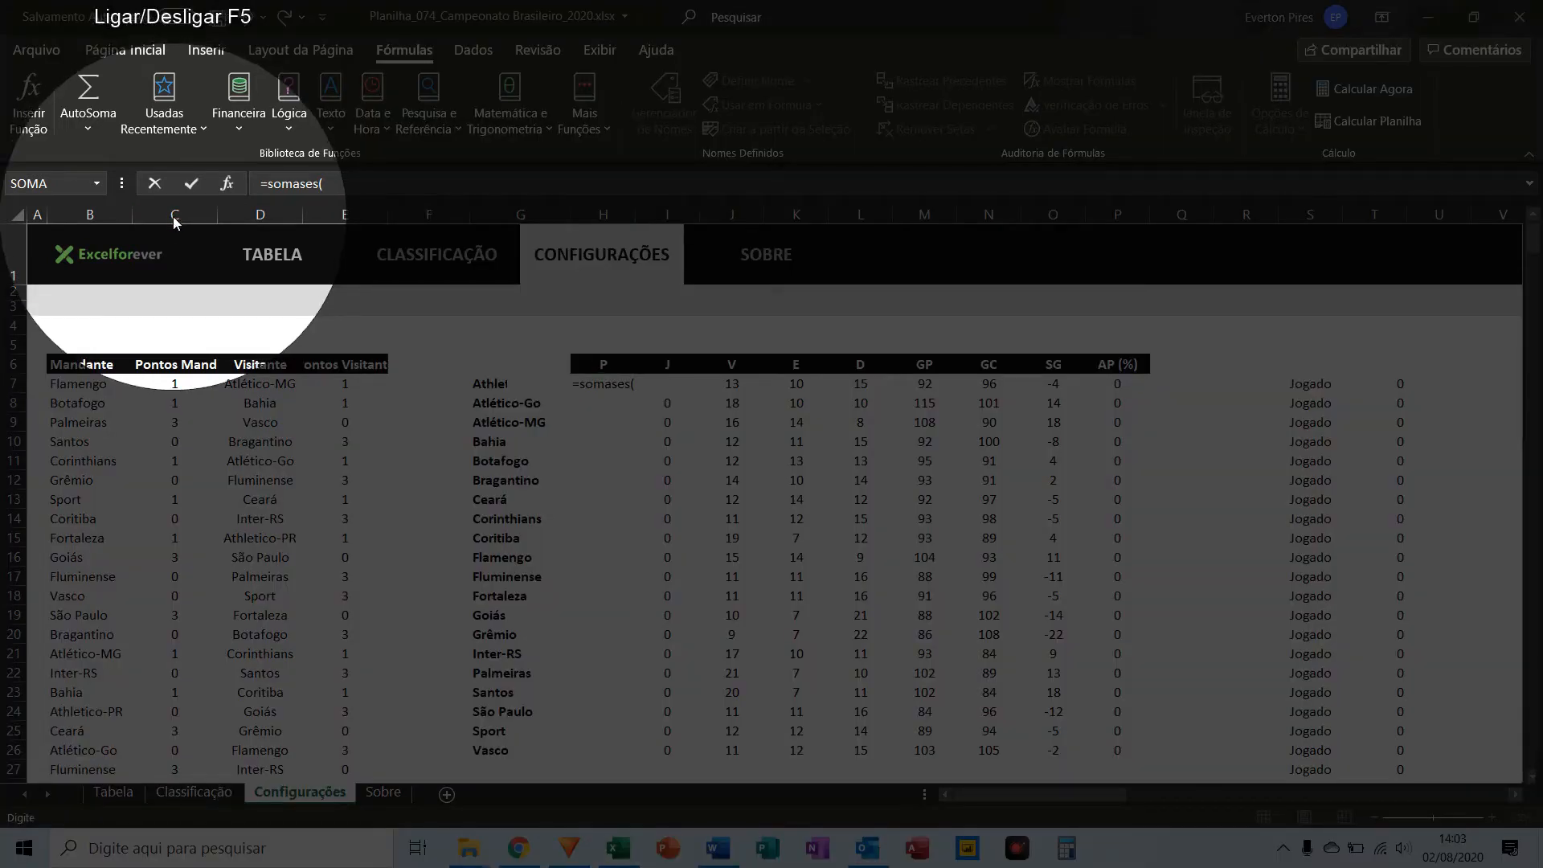
{"action": "key", "text": "F5"}
{"action": "left_click", "coordinate": [174, 215]}
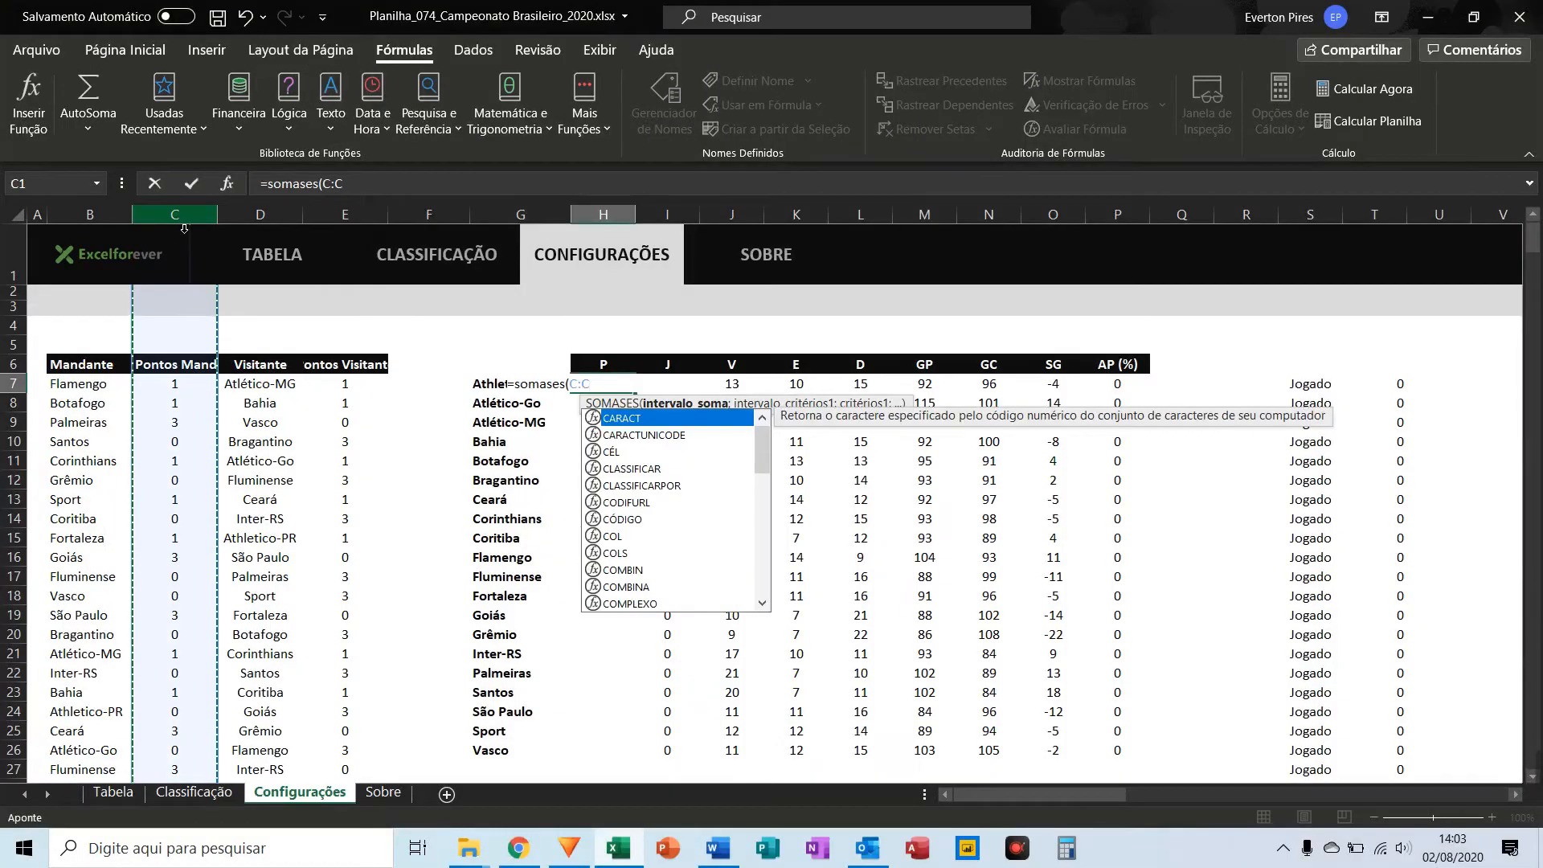
{"action": "type", "text": ";"}
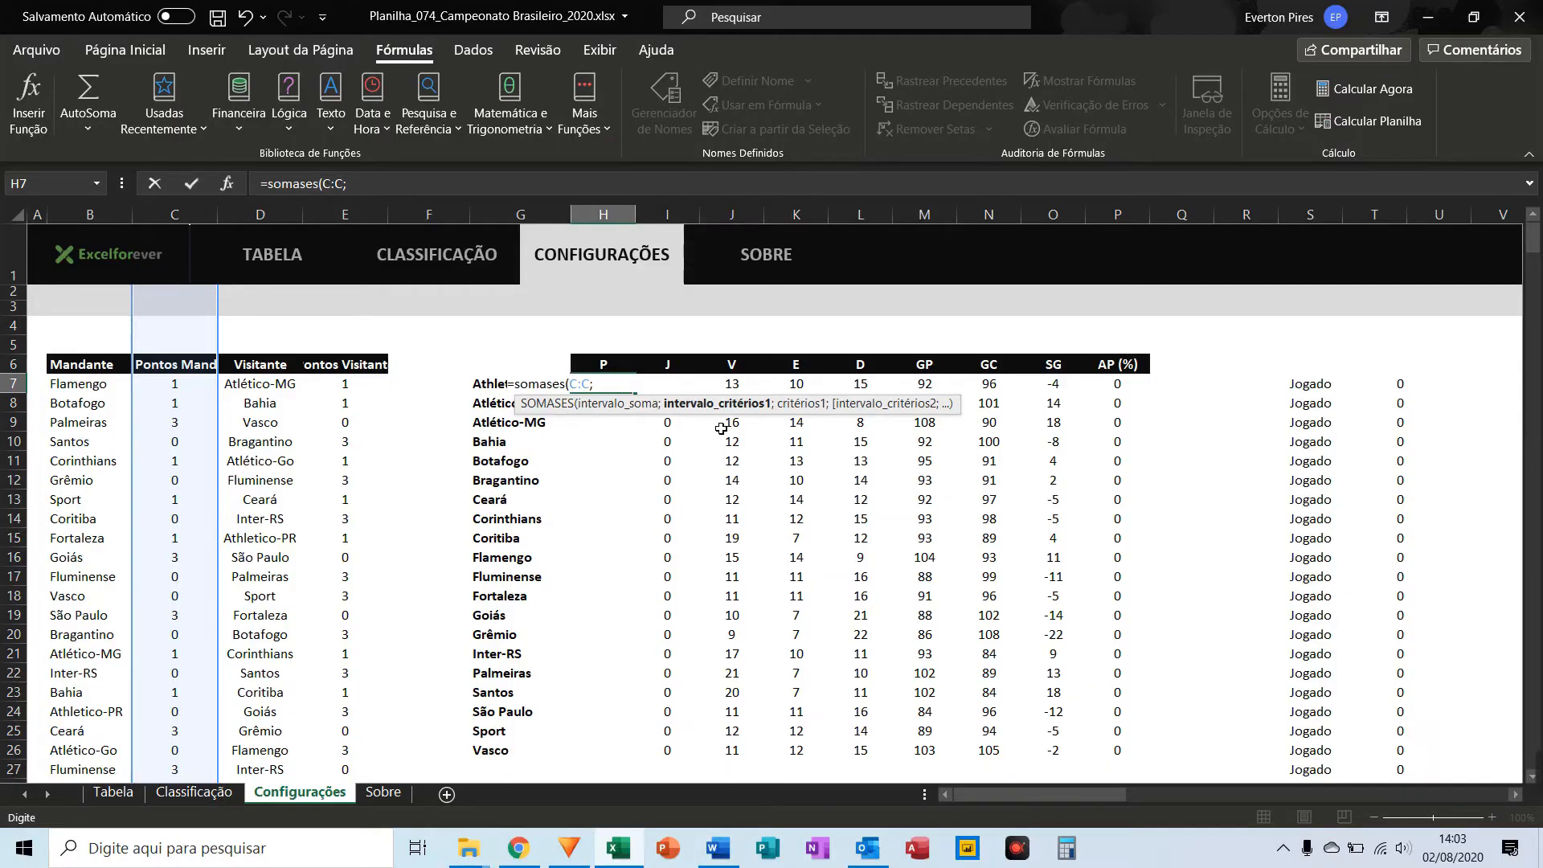
{"action": "left_click", "coordinate": [93, 217]}
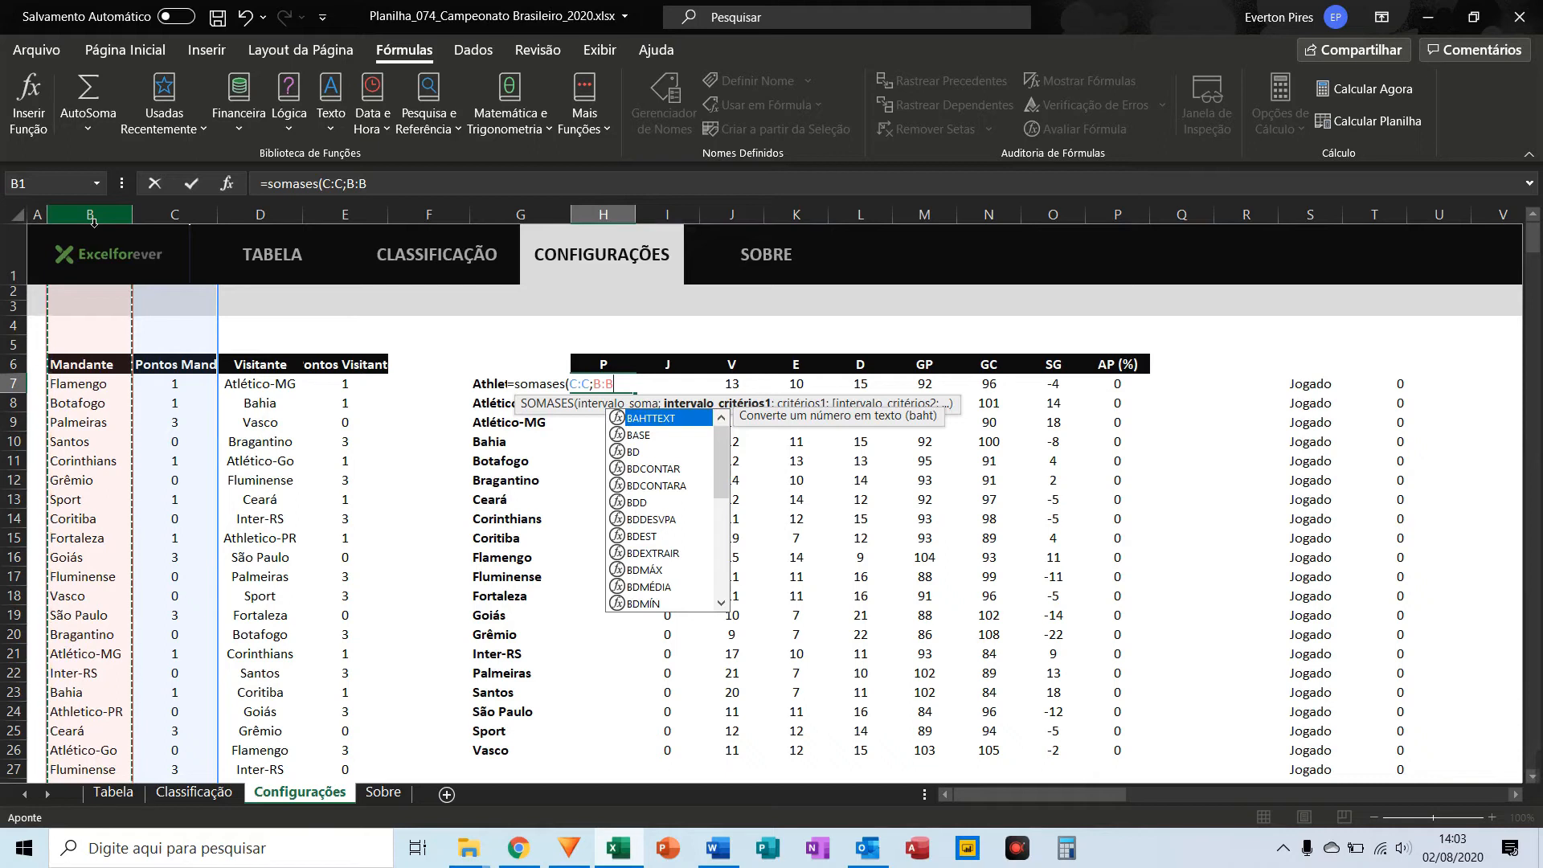
{"action": "type", "text": ";"}
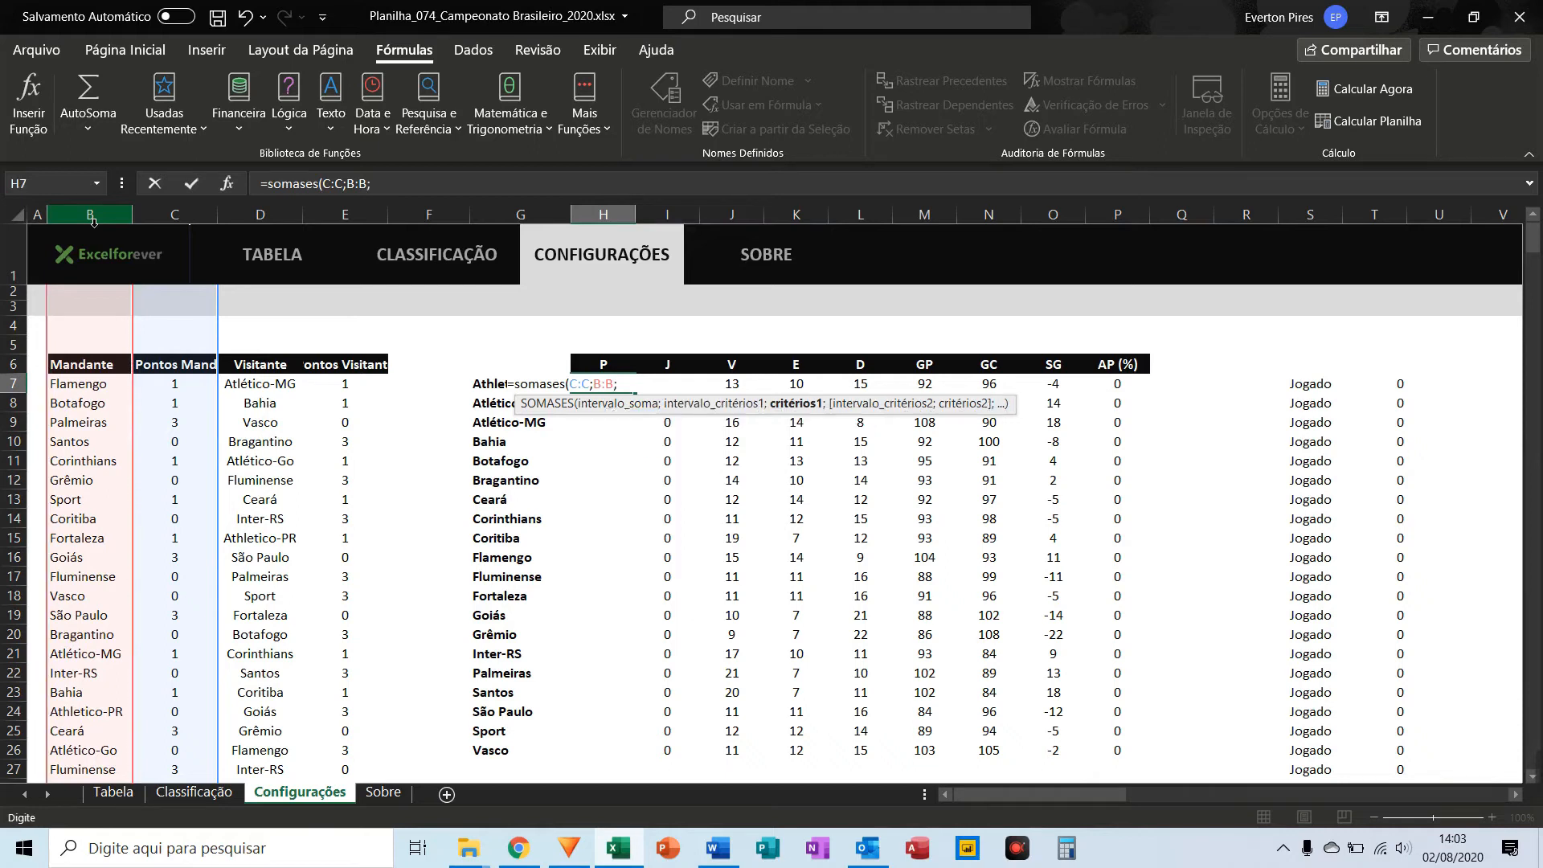
{"action": "left_click", "coordinate": [492, 385]}
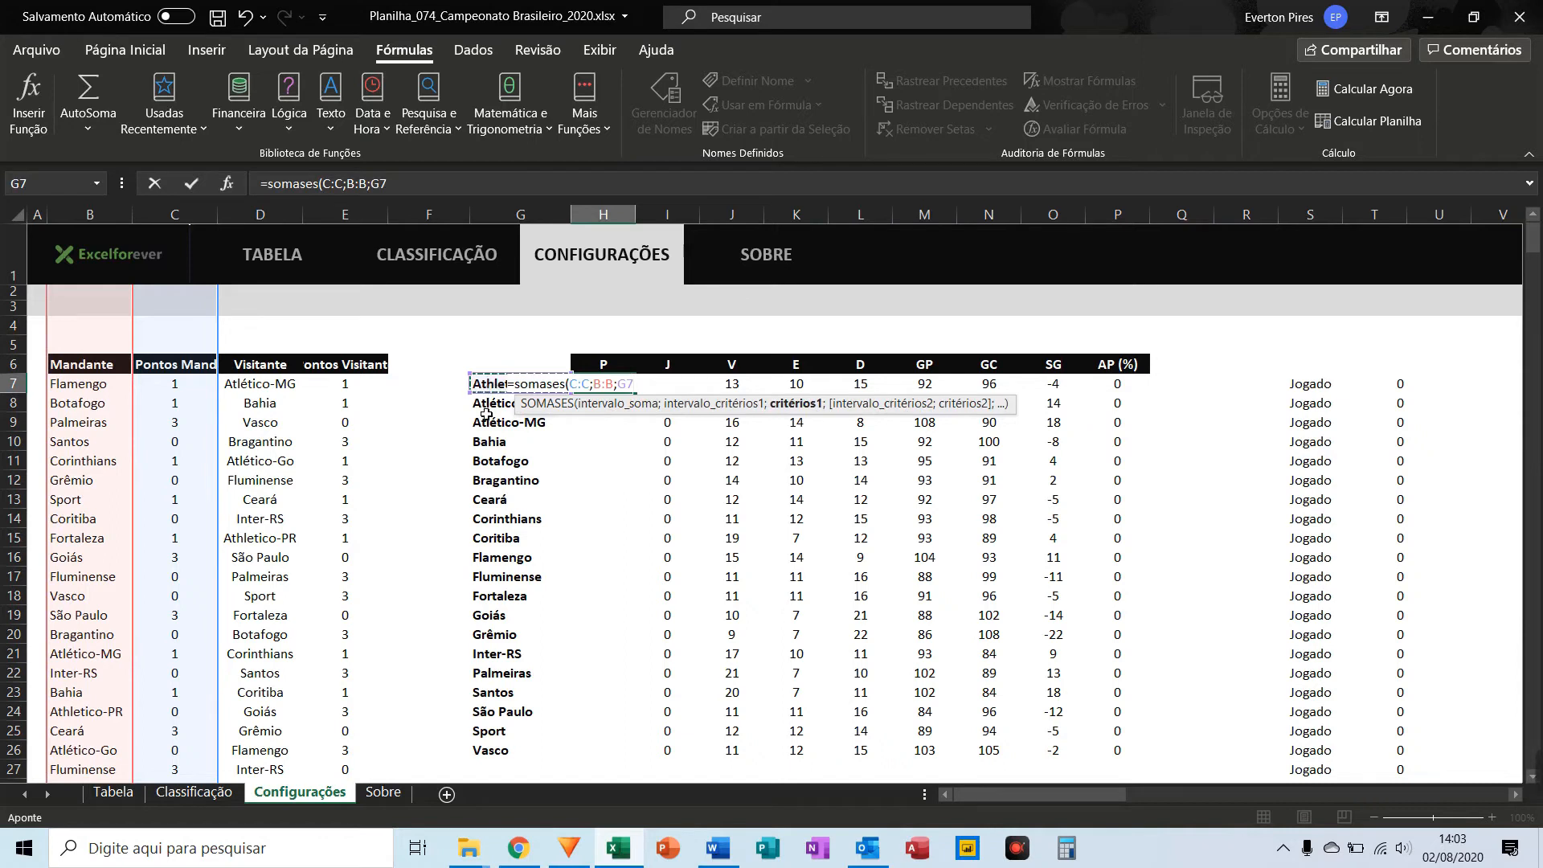
{"action": "type", "text": ")"}
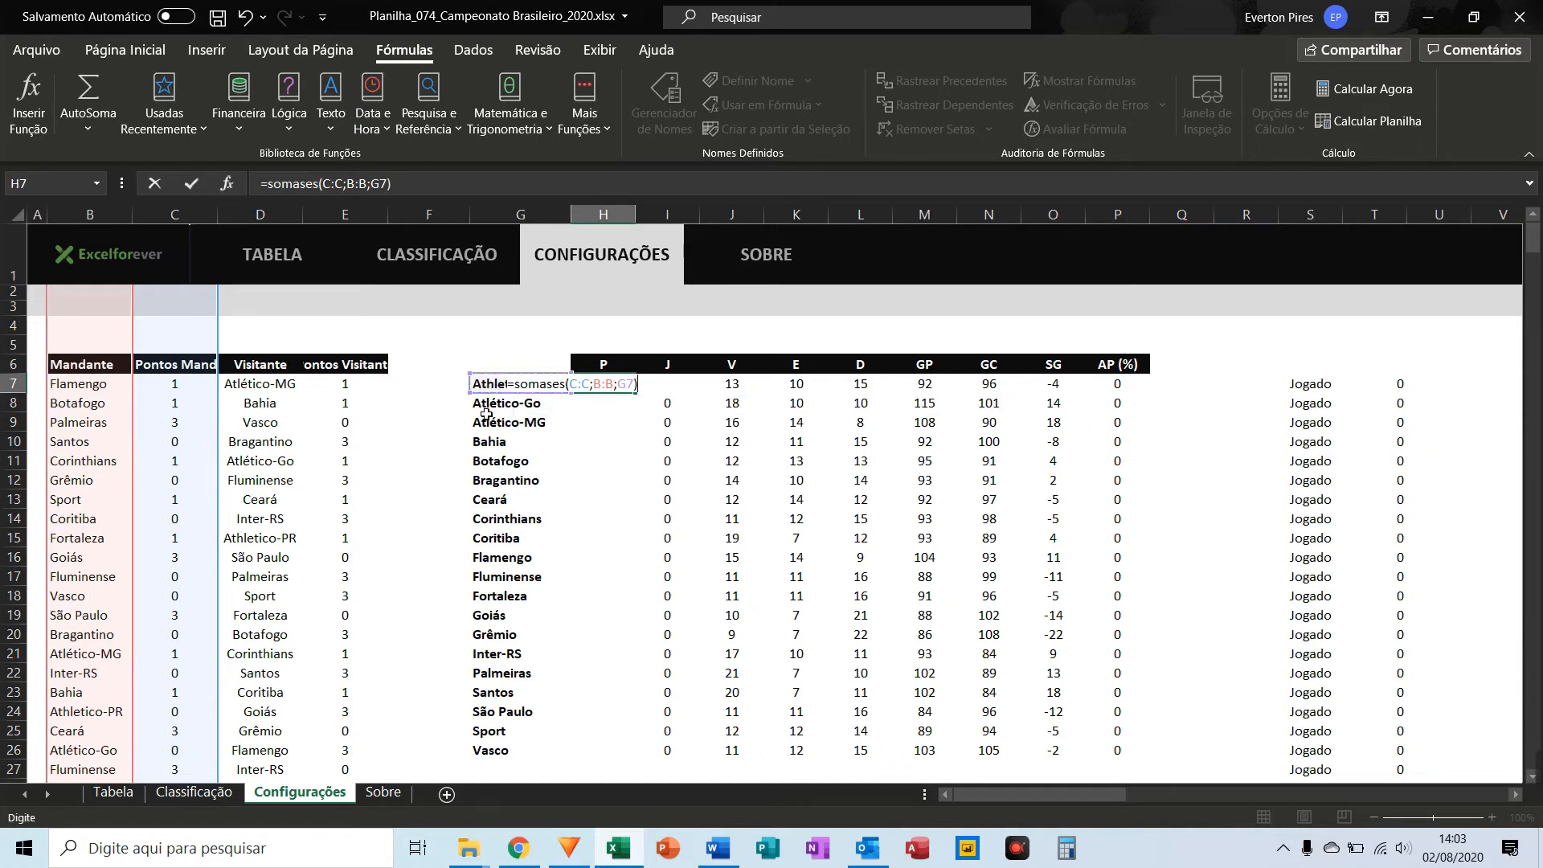
{"action": "key", "text": "Return"}
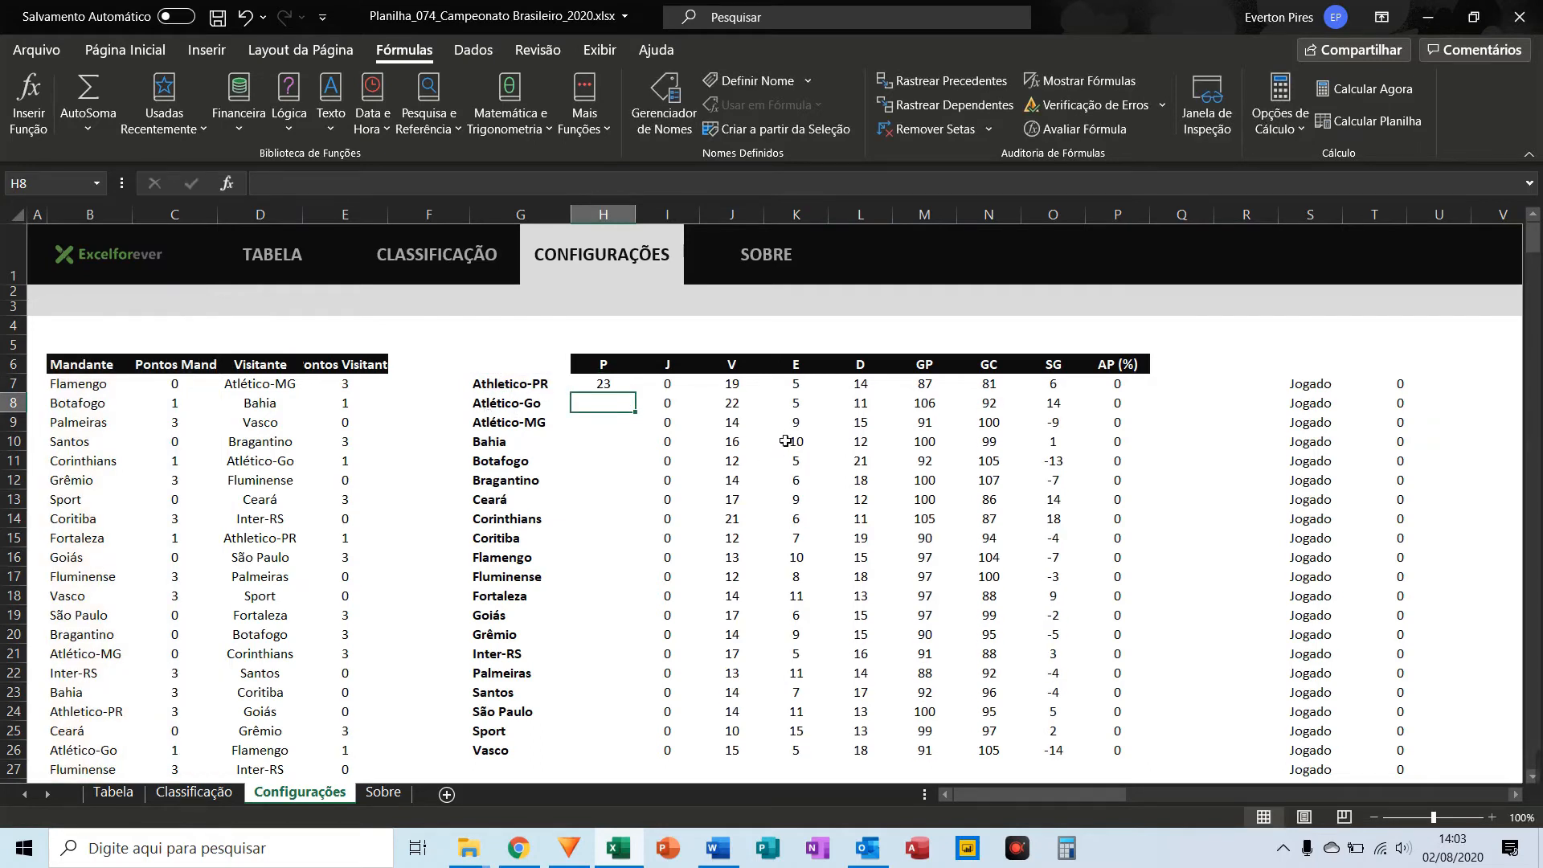
{"action": "key", "text": "F5"}
Step: Append +SOMASES(E:E;D:D;G7) to the formula in H7 to add the points Athletico-PR earned as visitor
{"action": "left_click", "coordinate": [590, 390]}
{"action": "left_click", "coordinate": [423, 187]}
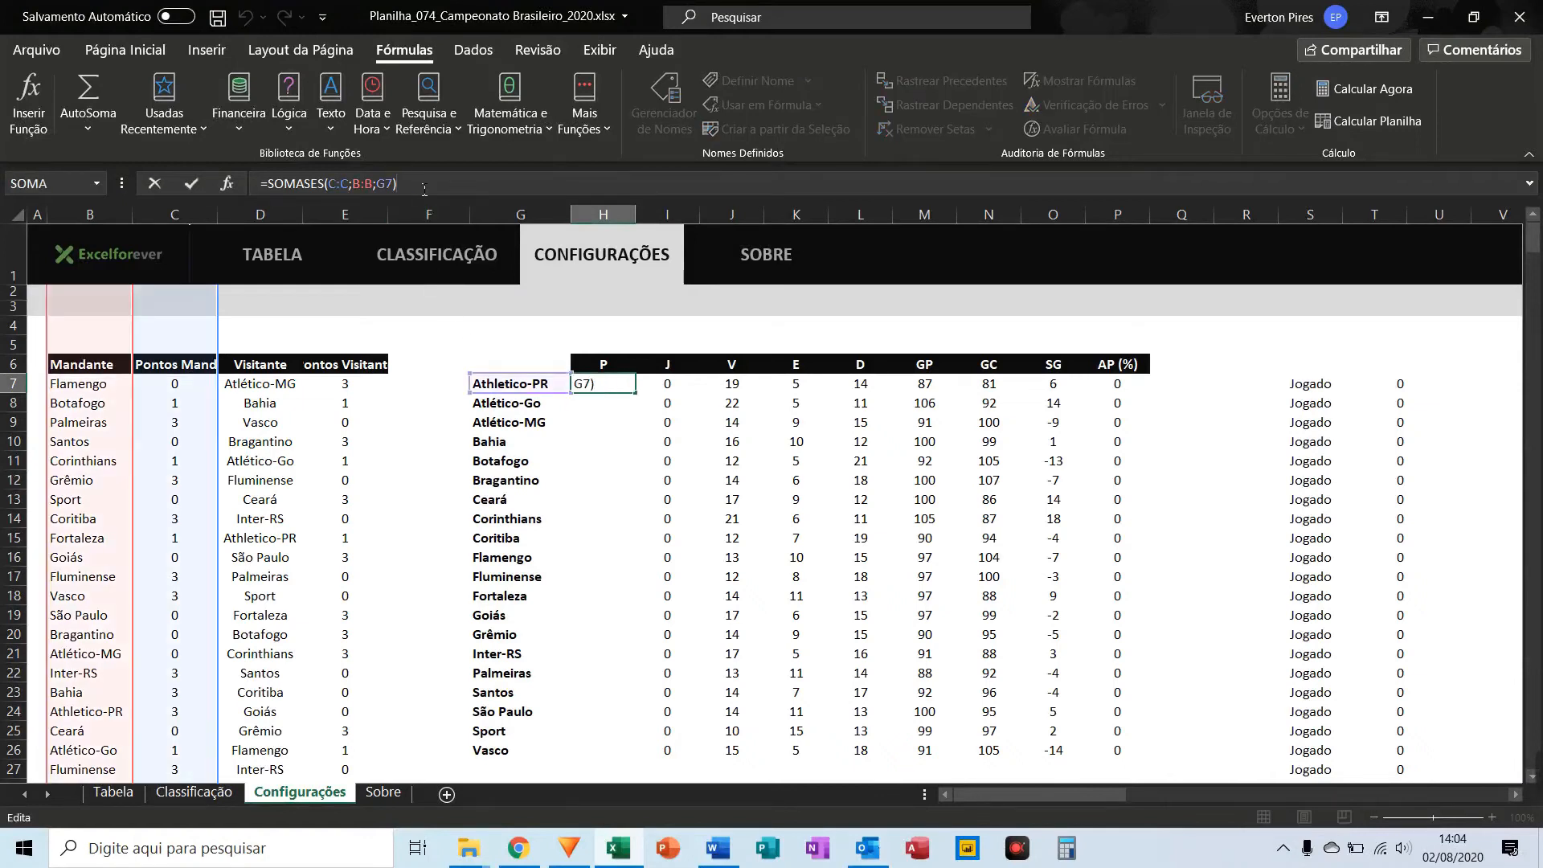
{"action": "type", "text": "+somases"}
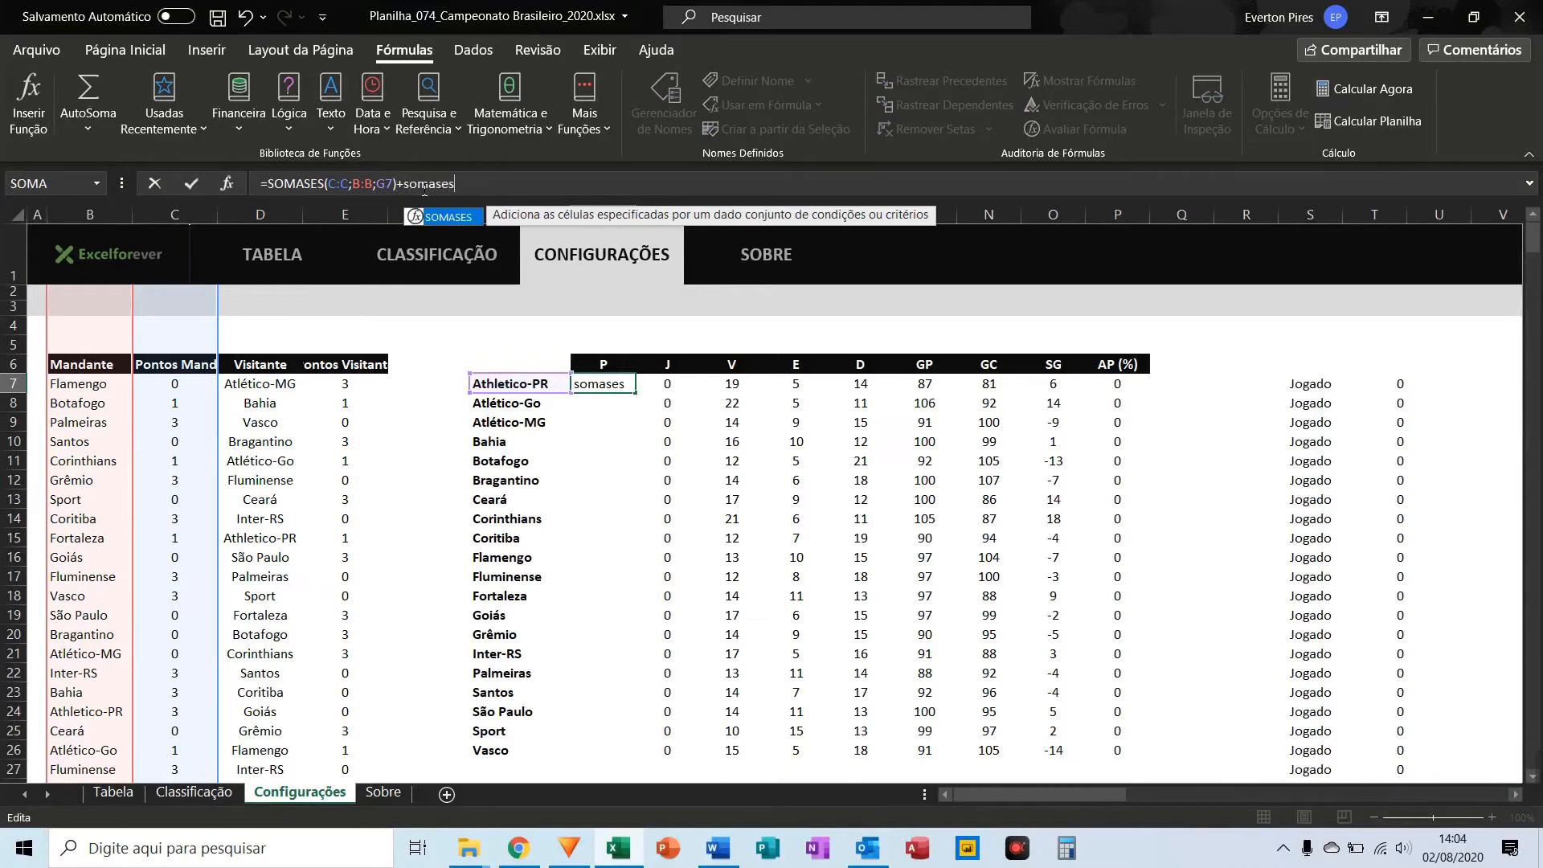
{"action": "type", "text": "("}
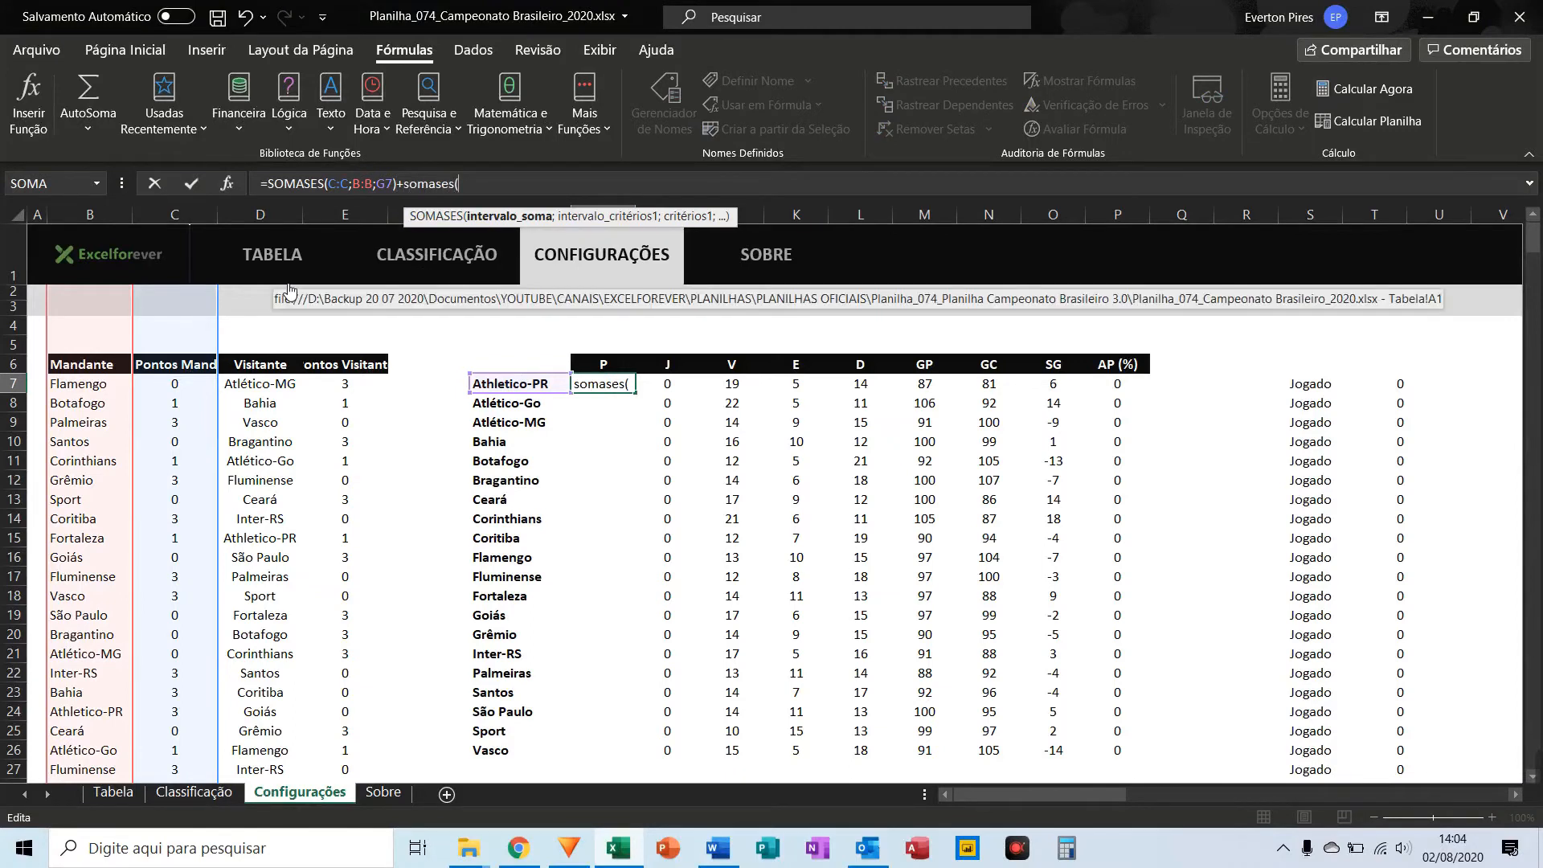
{"action": "left_click", "coordinate": [353, 228]}
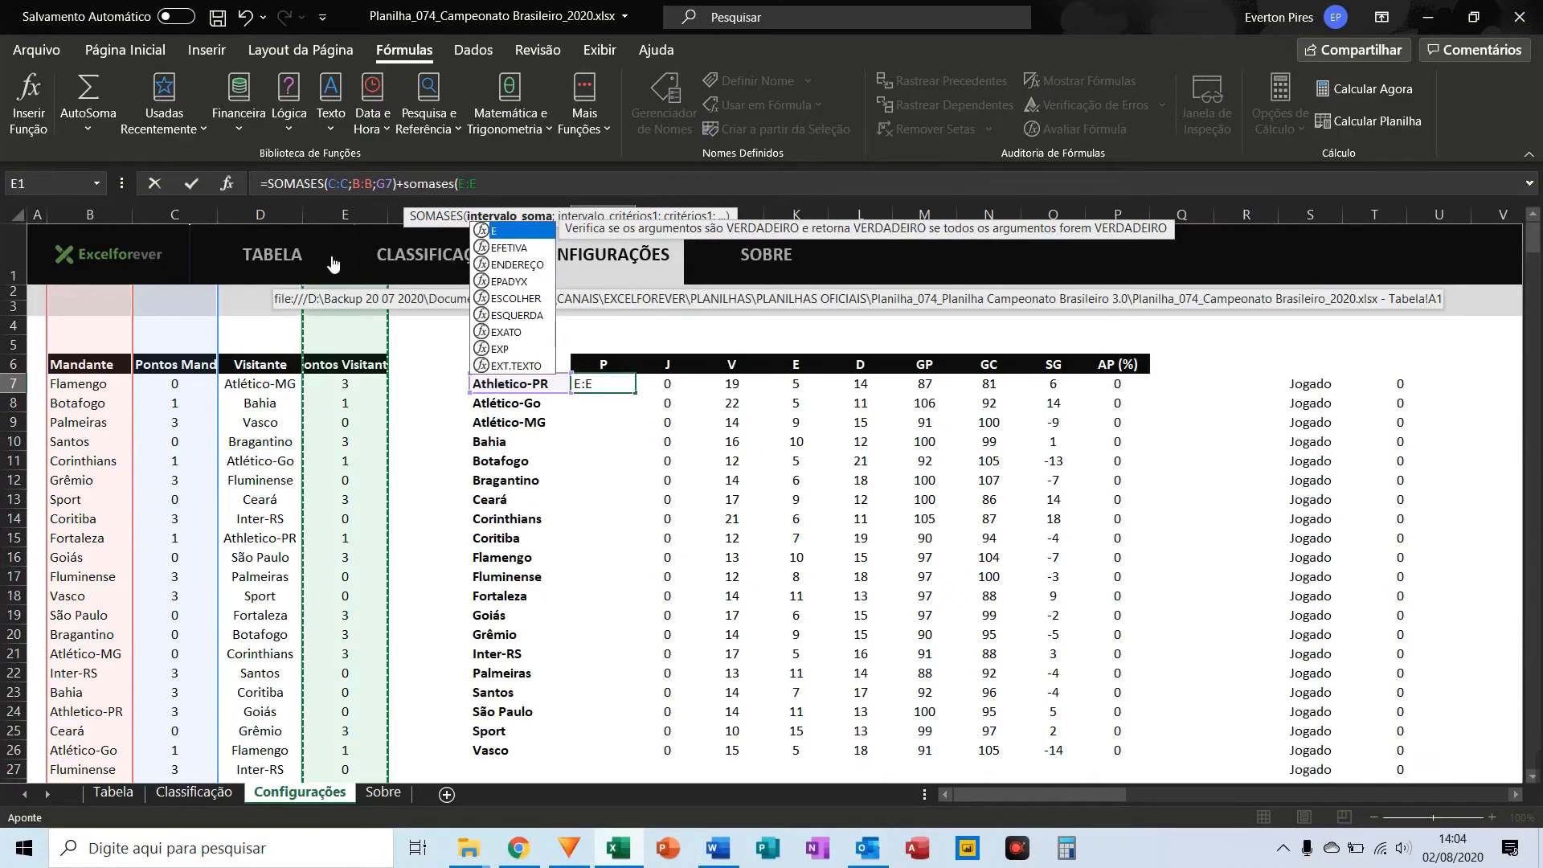
{"action": "type", "text": ";"}
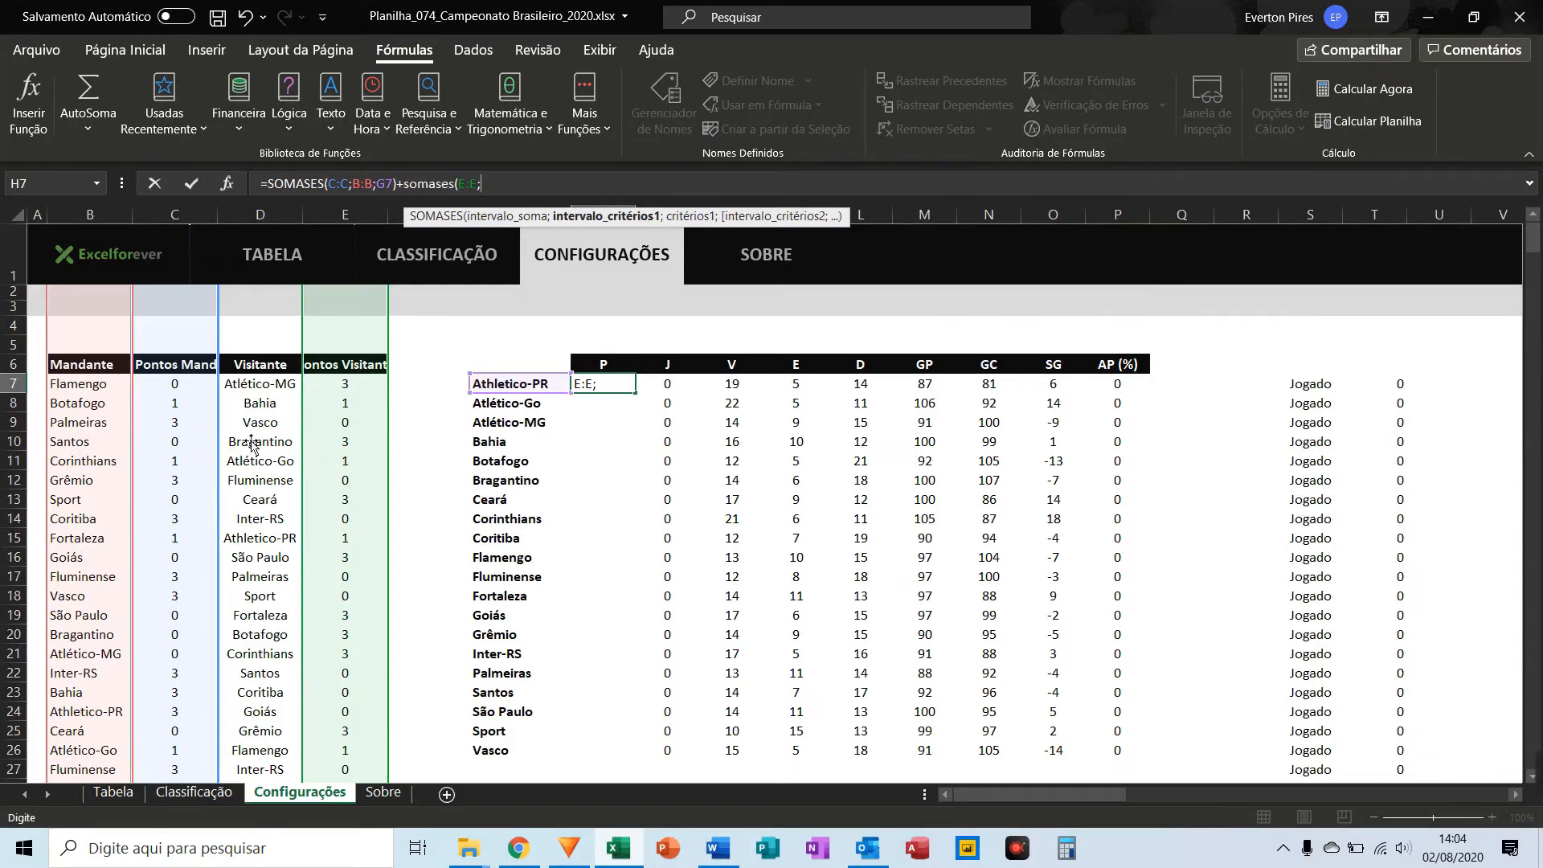
{"action": "key", "text": "F5"}
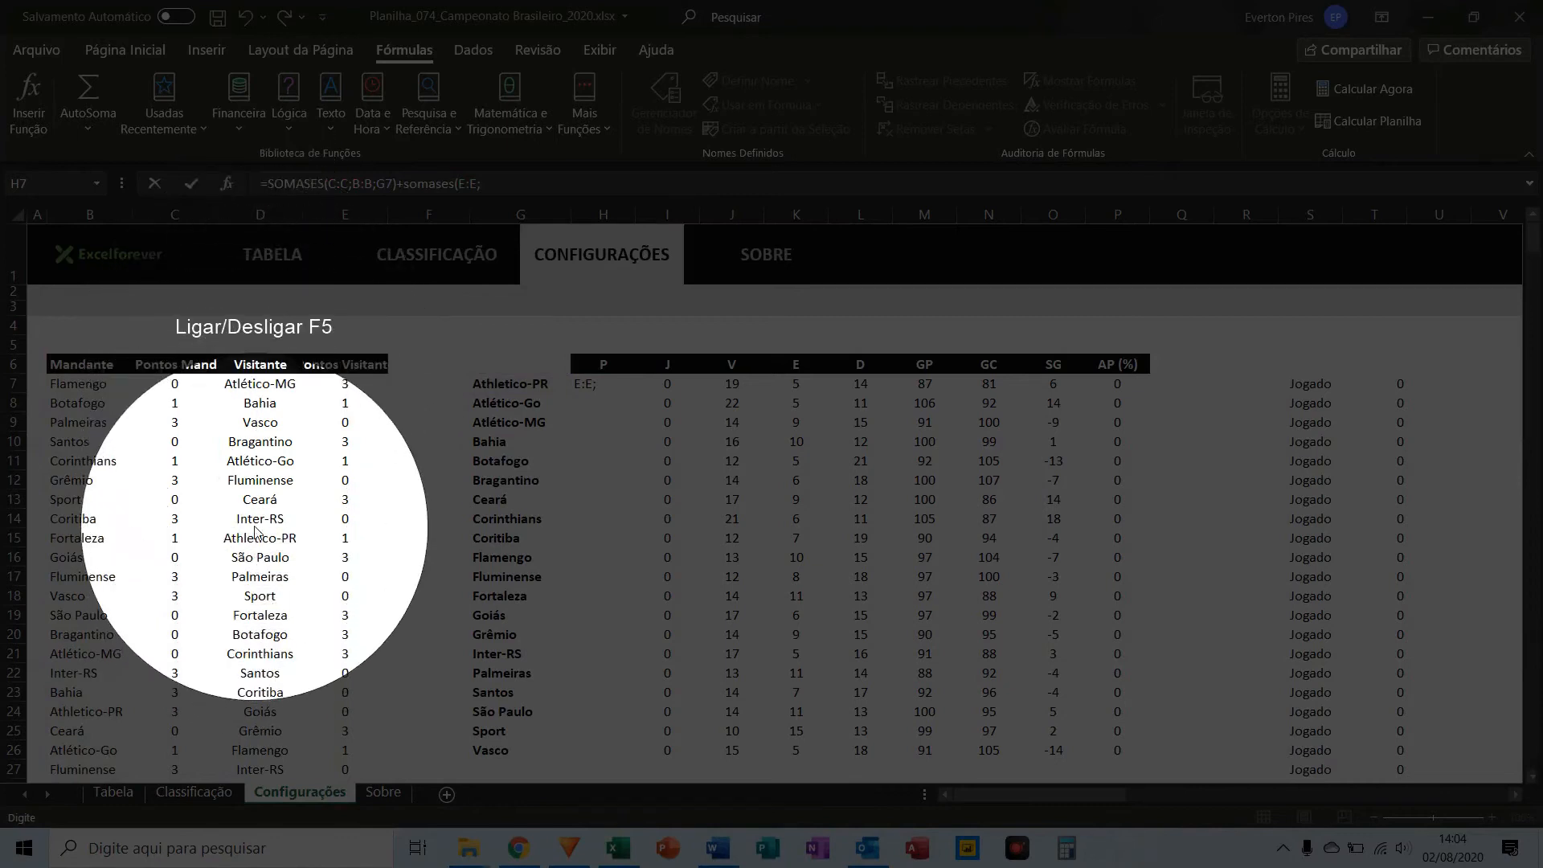
{"action": "key", "text": "F5"}
{"action": "left_click", "coordinate": [274, 218]}
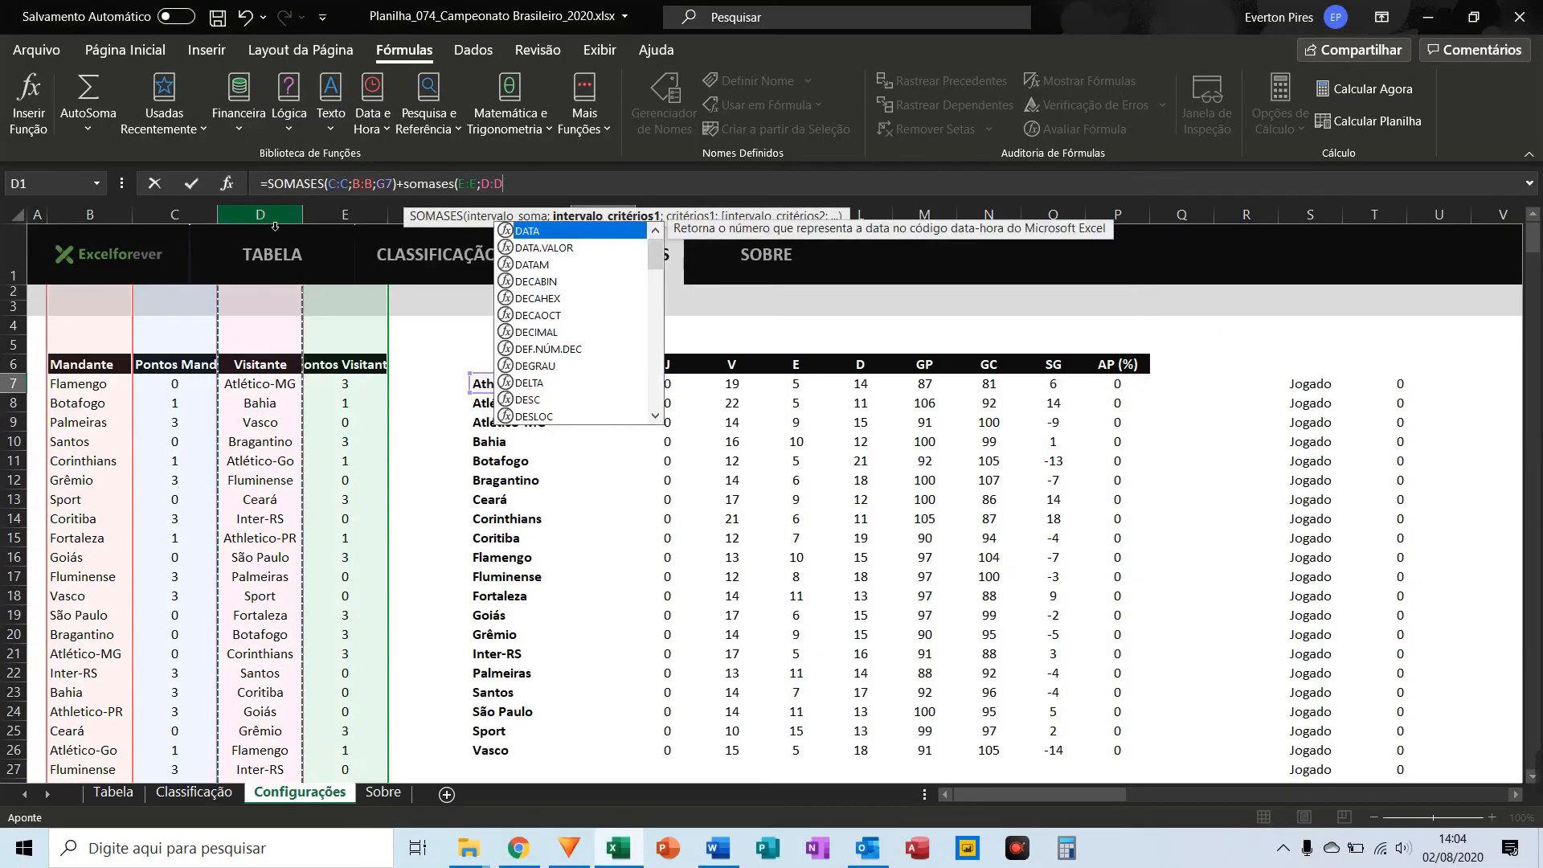
{"action": "type", "text": ";"}
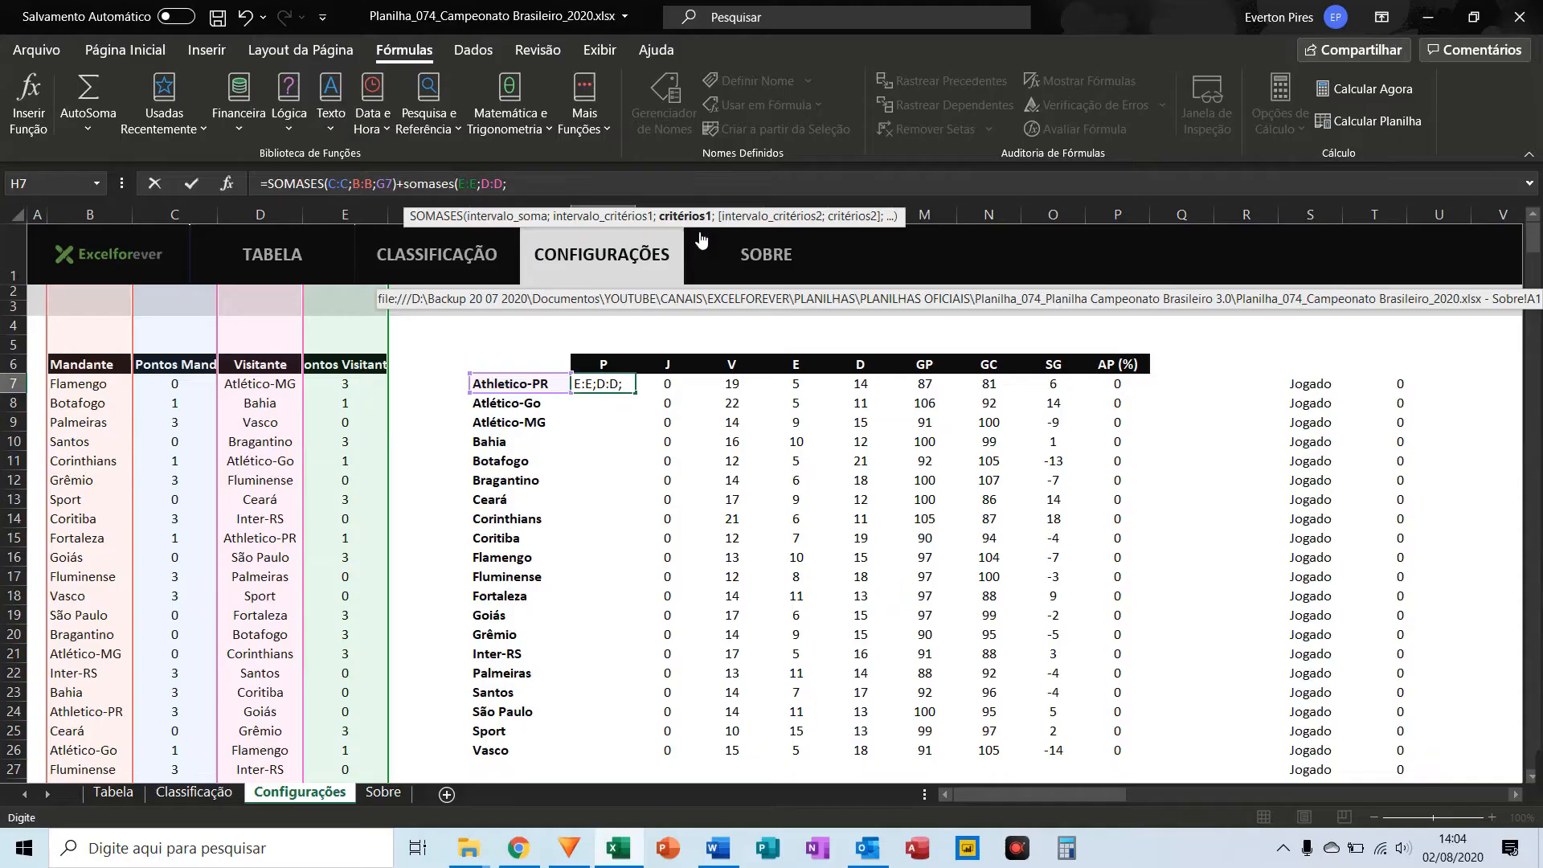
{"action": "left_click", "coordinate": [508, 388]}
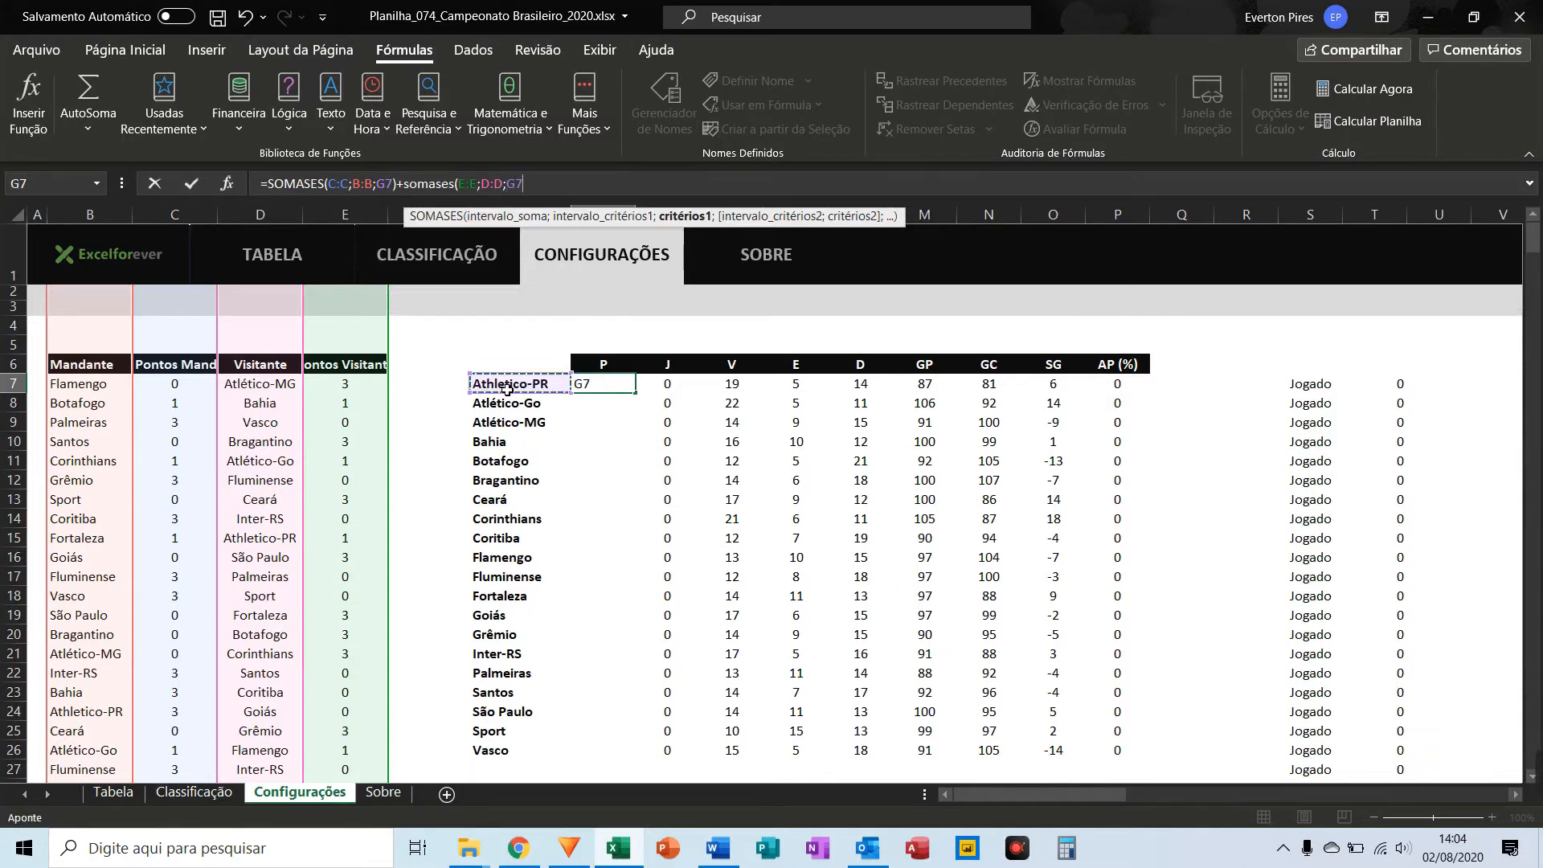
{"action": "type", "text": ")"}
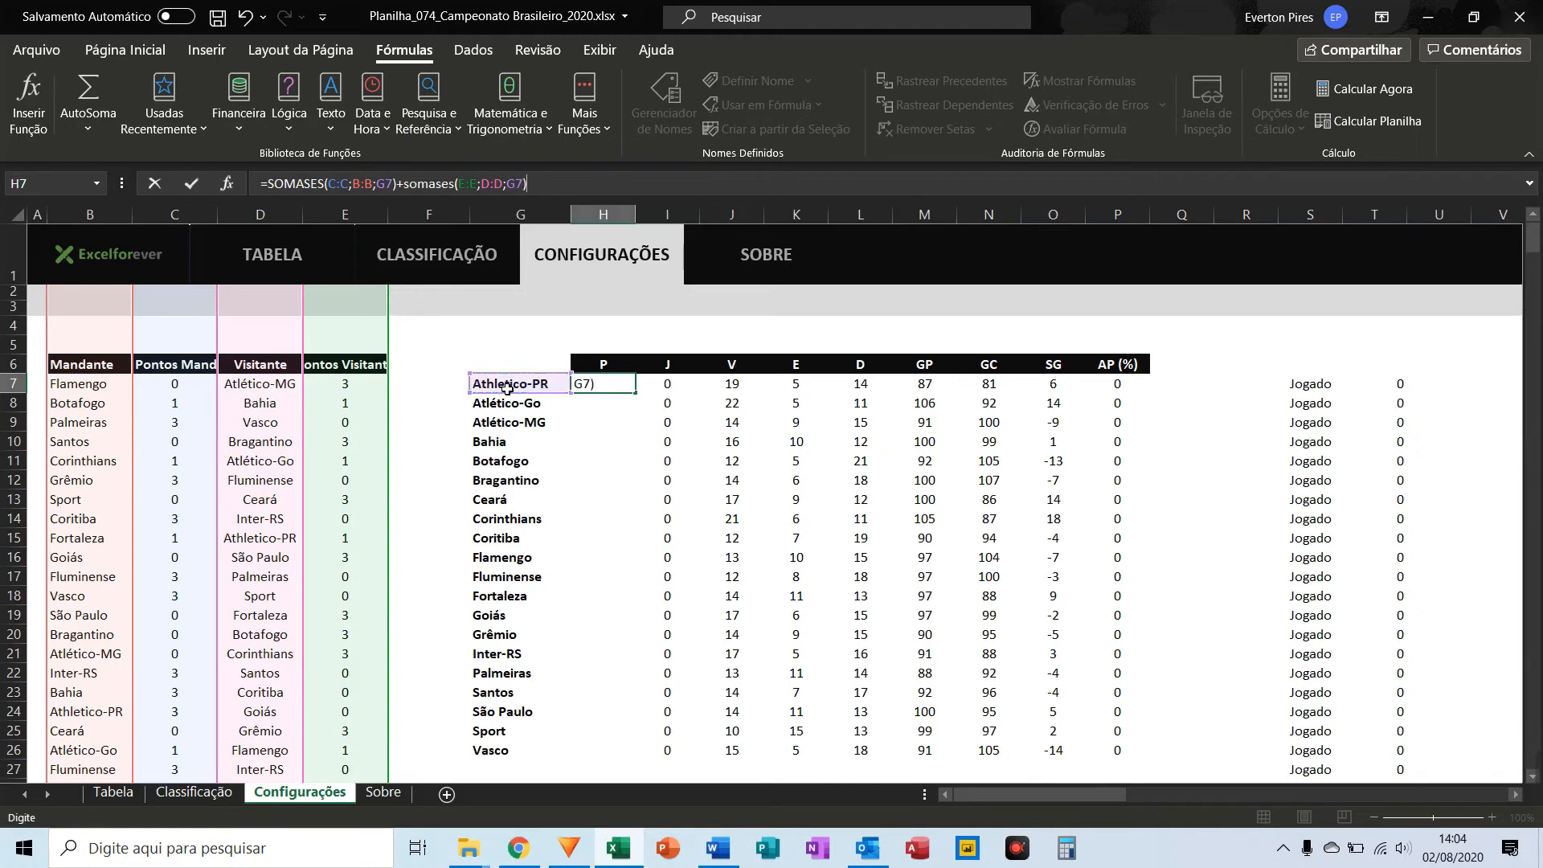
{"action": "key", "text": "Return"}
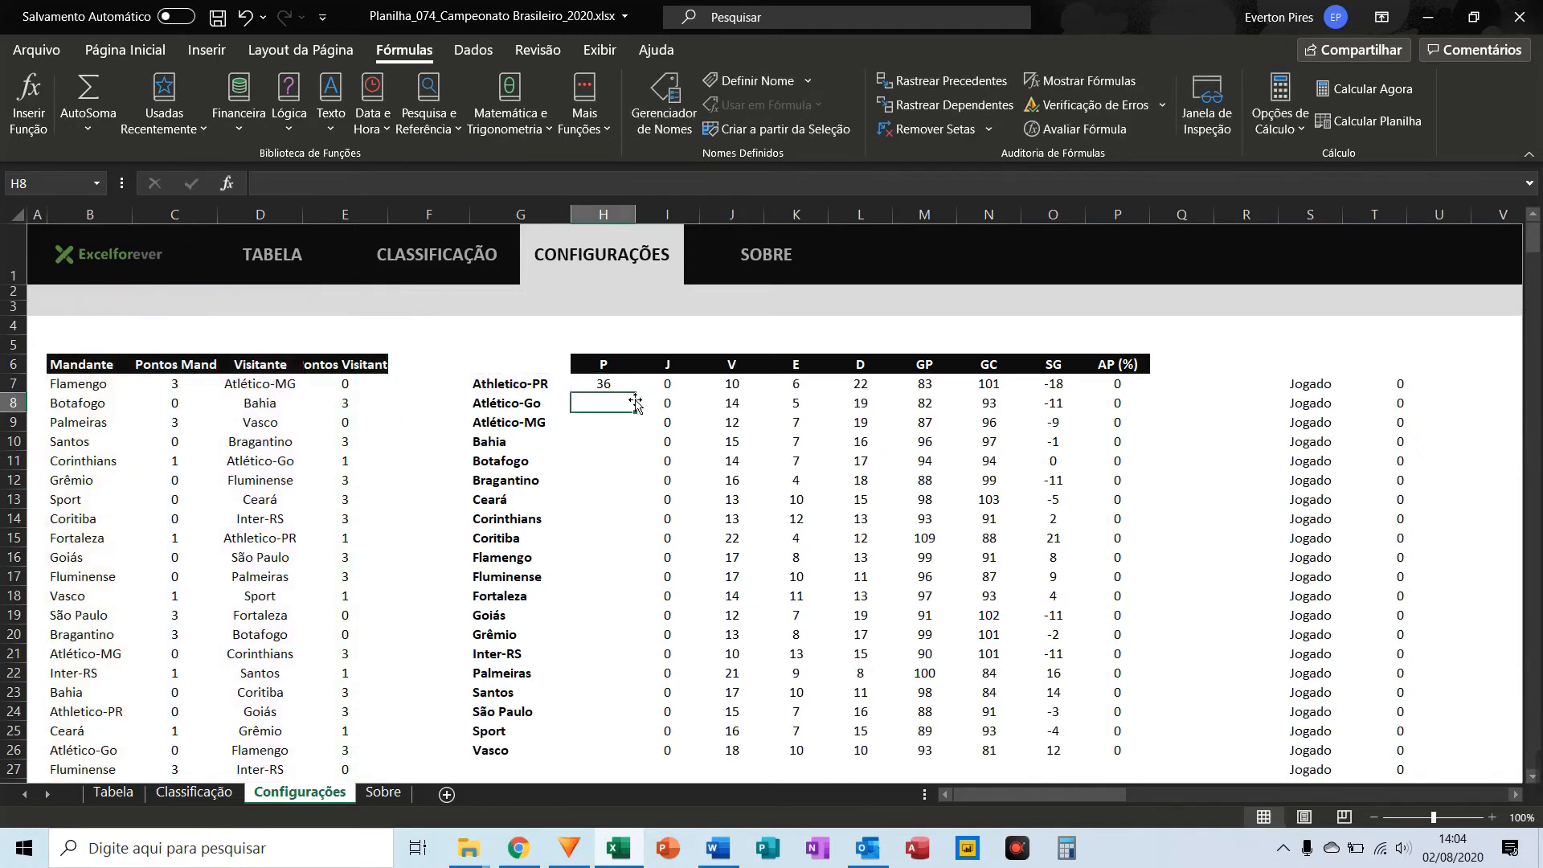
{"action": "key", "text": "F5"}
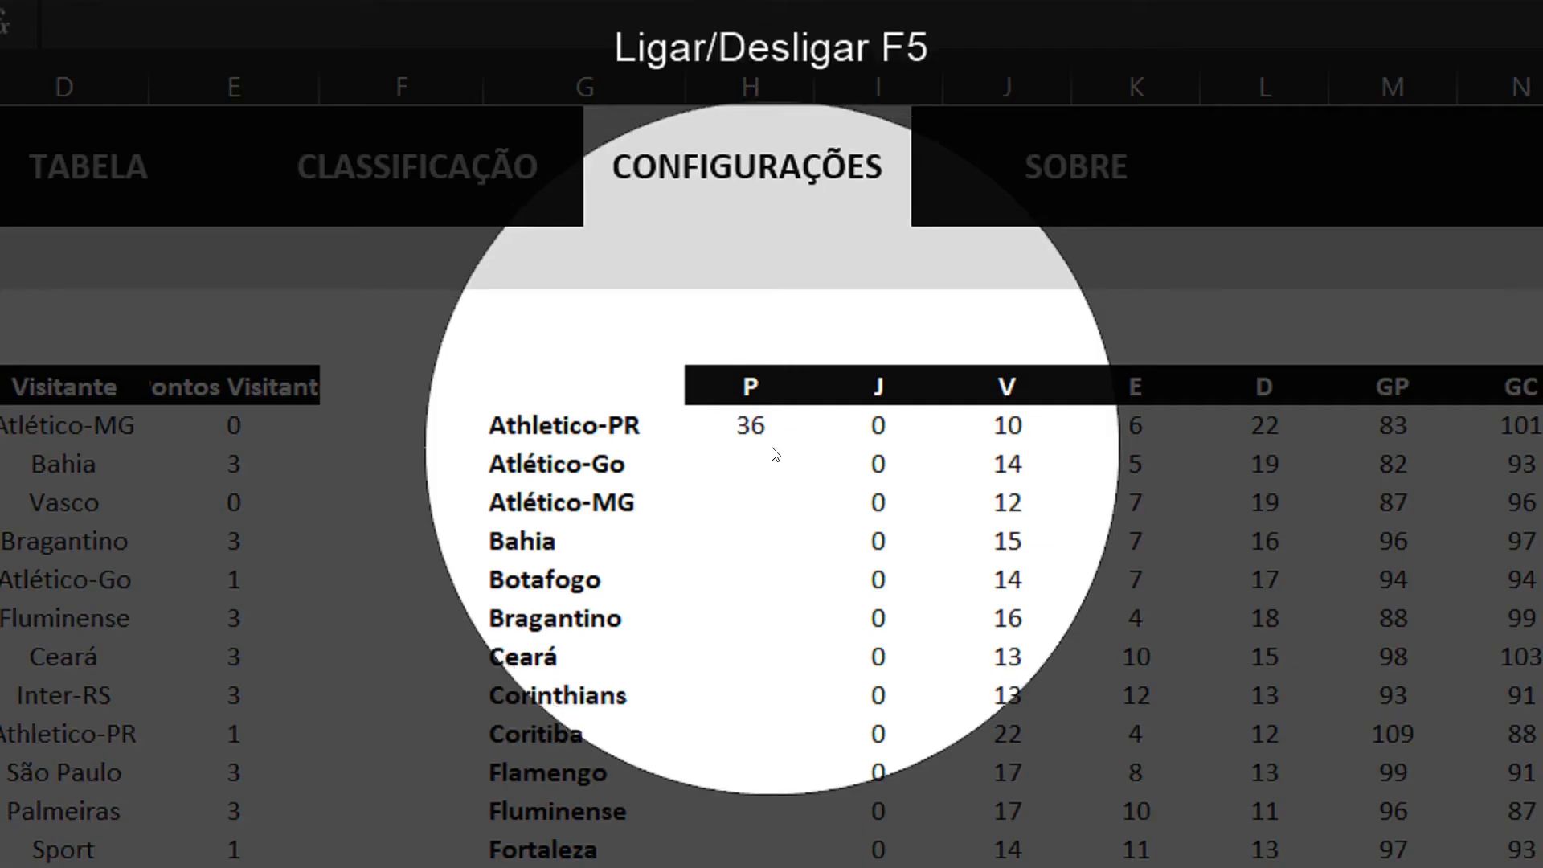
{"action": "key", "text": "F5"}
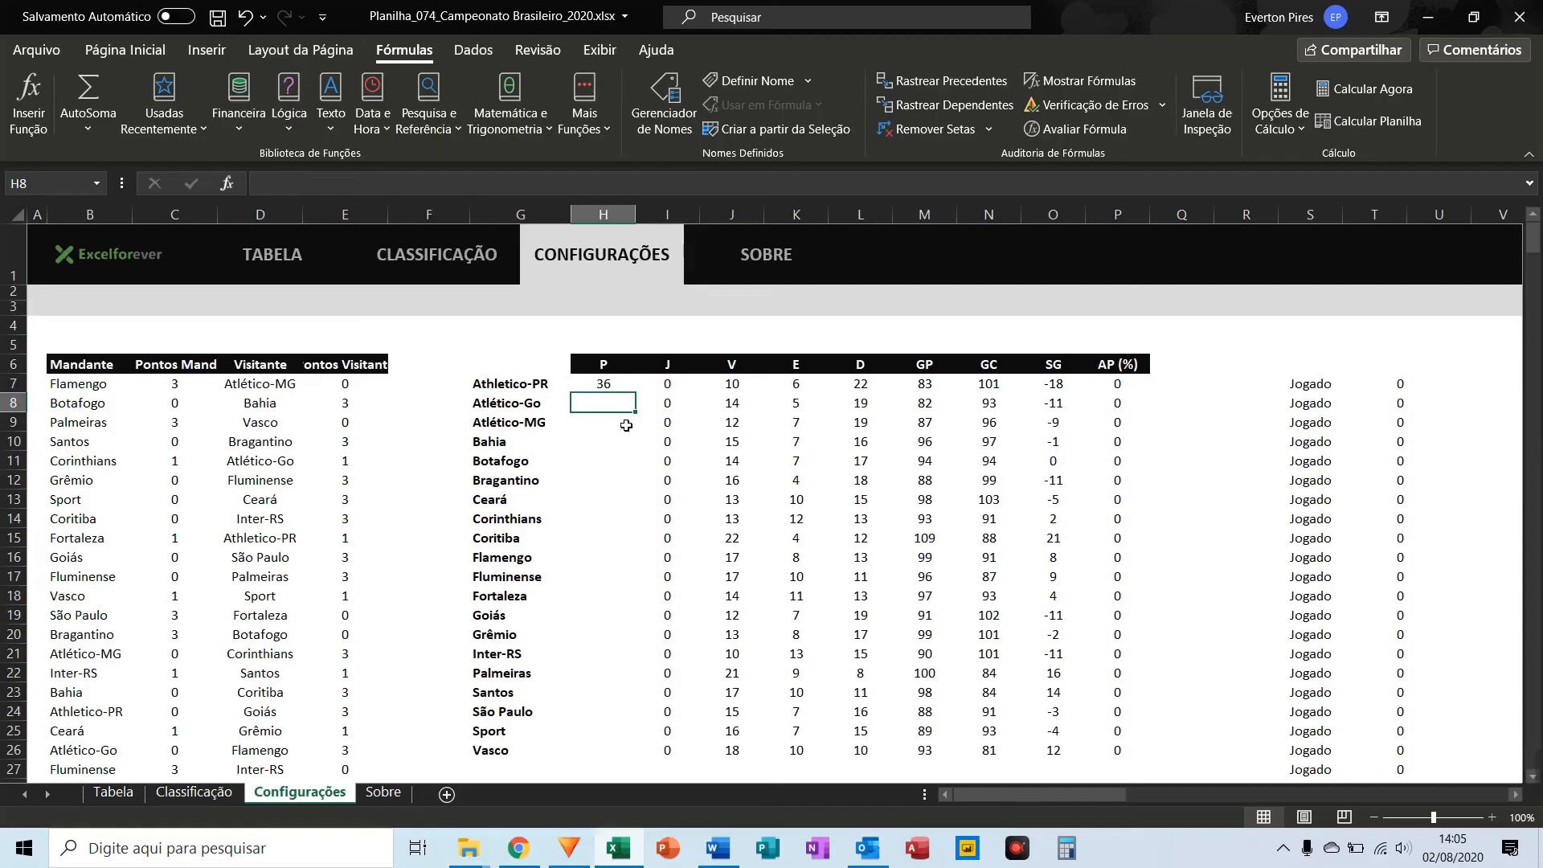
Step: Copy the points formula from H7 into H8:H26 for the remaining teams
{"action": "left_click", "coordinate": [771, 436]}
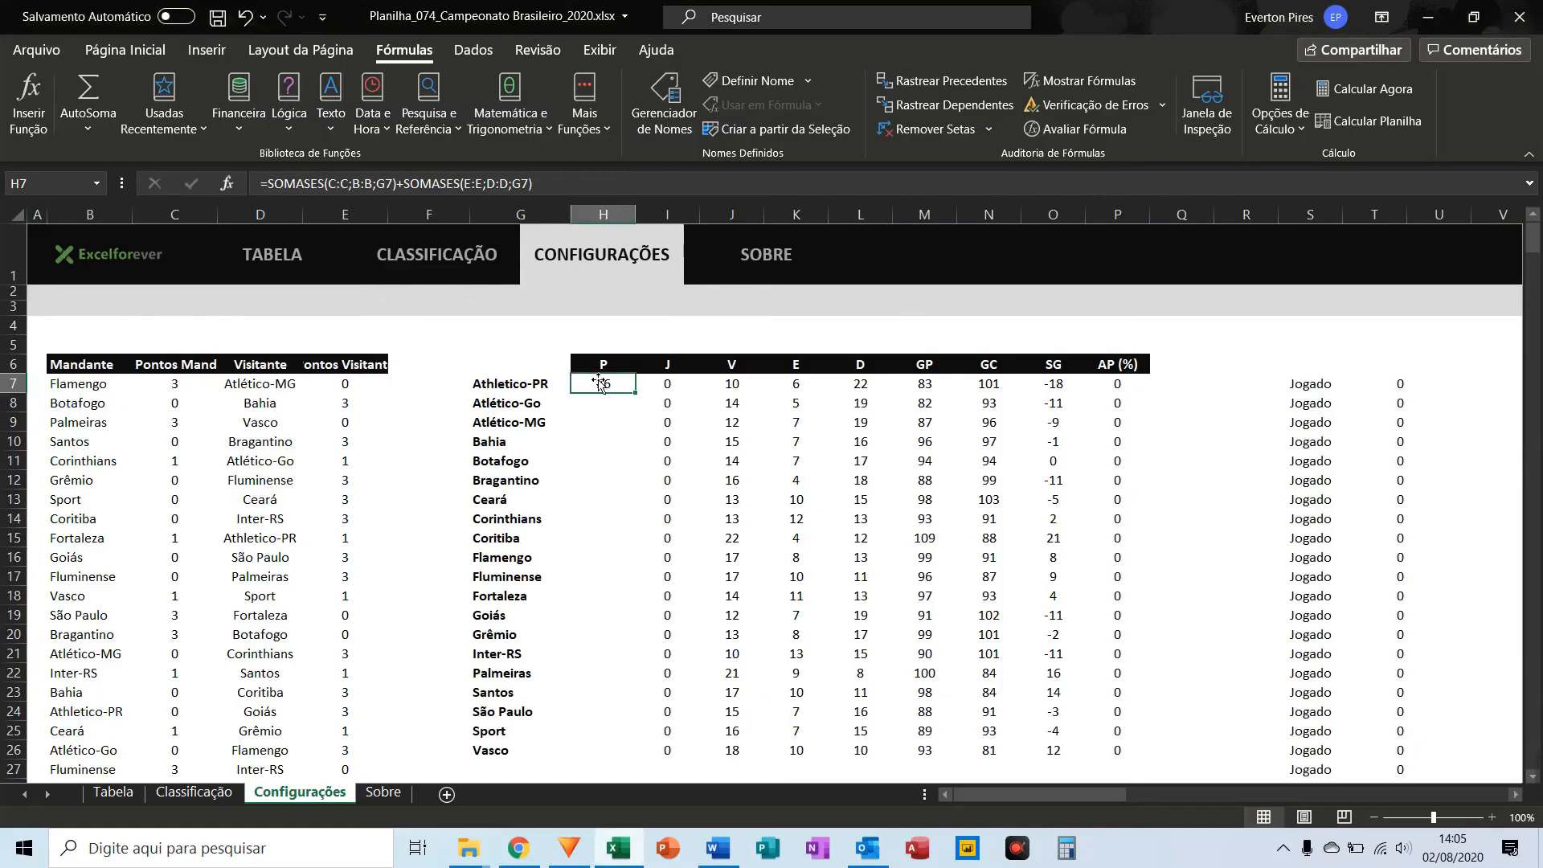
{"action": "key", "text": "ctrl+c"}
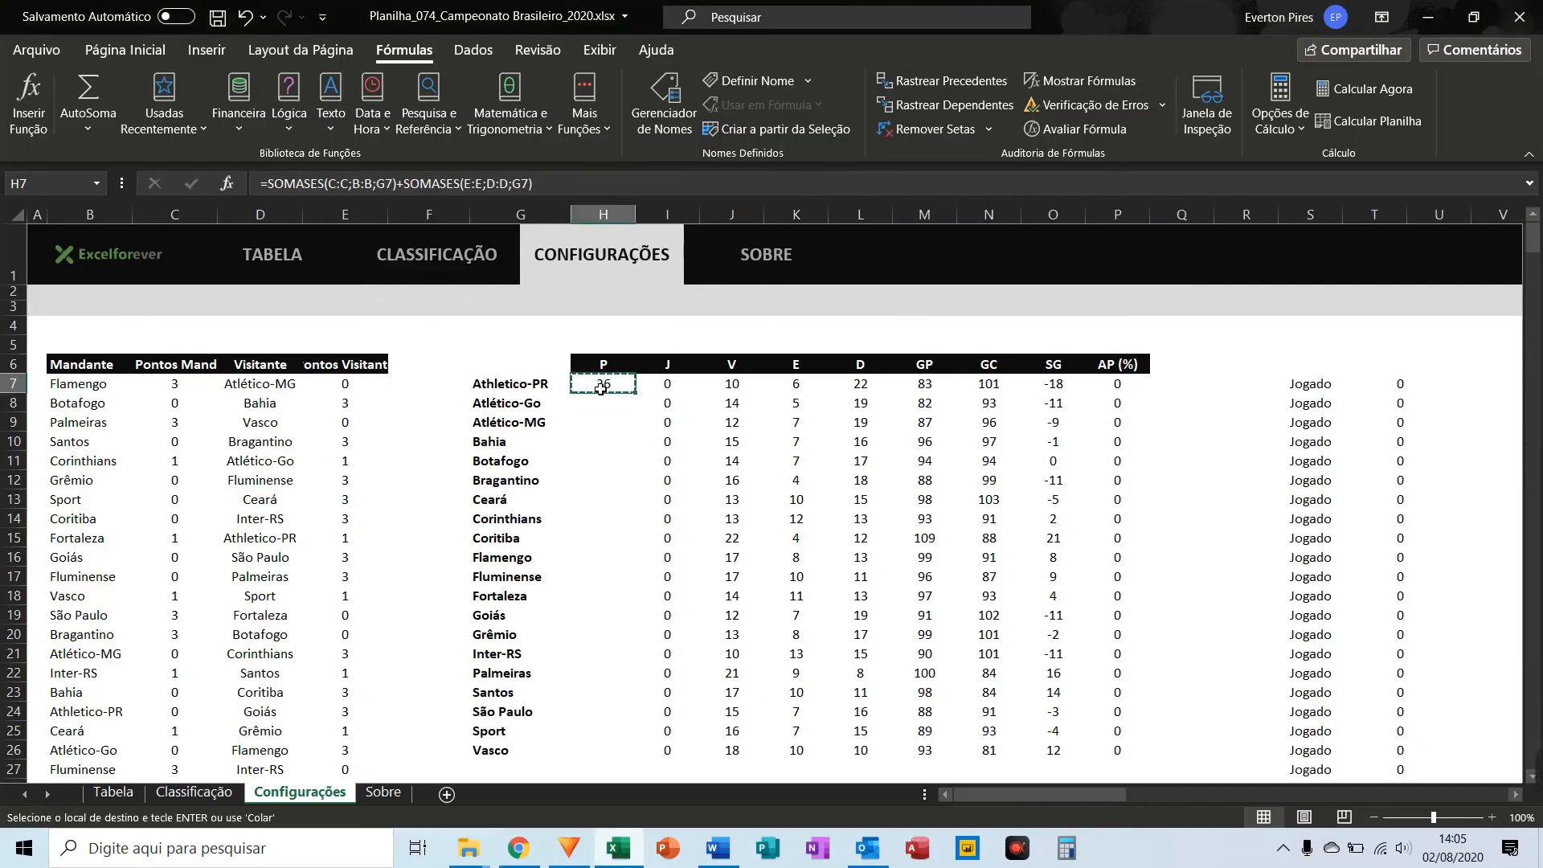
{"action": "key", "text": "Down"}
{"action": "key", "text": "shift+Down"}
{"action": "key", "text": "shift+Down"}
{"action": "key", "text": "shift+Down"}
{"action": "key", "text": "shift+Down"}
{"action": "key", "text": "shift+Down"}
{"action": "key", "text": "shift+Down"}
{"action": "key", "text": "shift+Down"}
{"action": "key", "text": "shift+Down"}
{"action": "key", "text": "shift+Down"}
{"action": "key", "text": "shift+Down"}
{"action": "key", "text": "shift+Down"}
{"action": "key", "text": "shift+Down"}
{"action": "key", "text": "shift+Down"}
{"action": "key", "text": "shift+Down"}
{"action": "key", "text": "shift+Down"}
{"action": "key", "text": "shift+Down"}
{"action": "key", "text": "shift+Down"}
{"action": "key", "text": "shift+Down"}
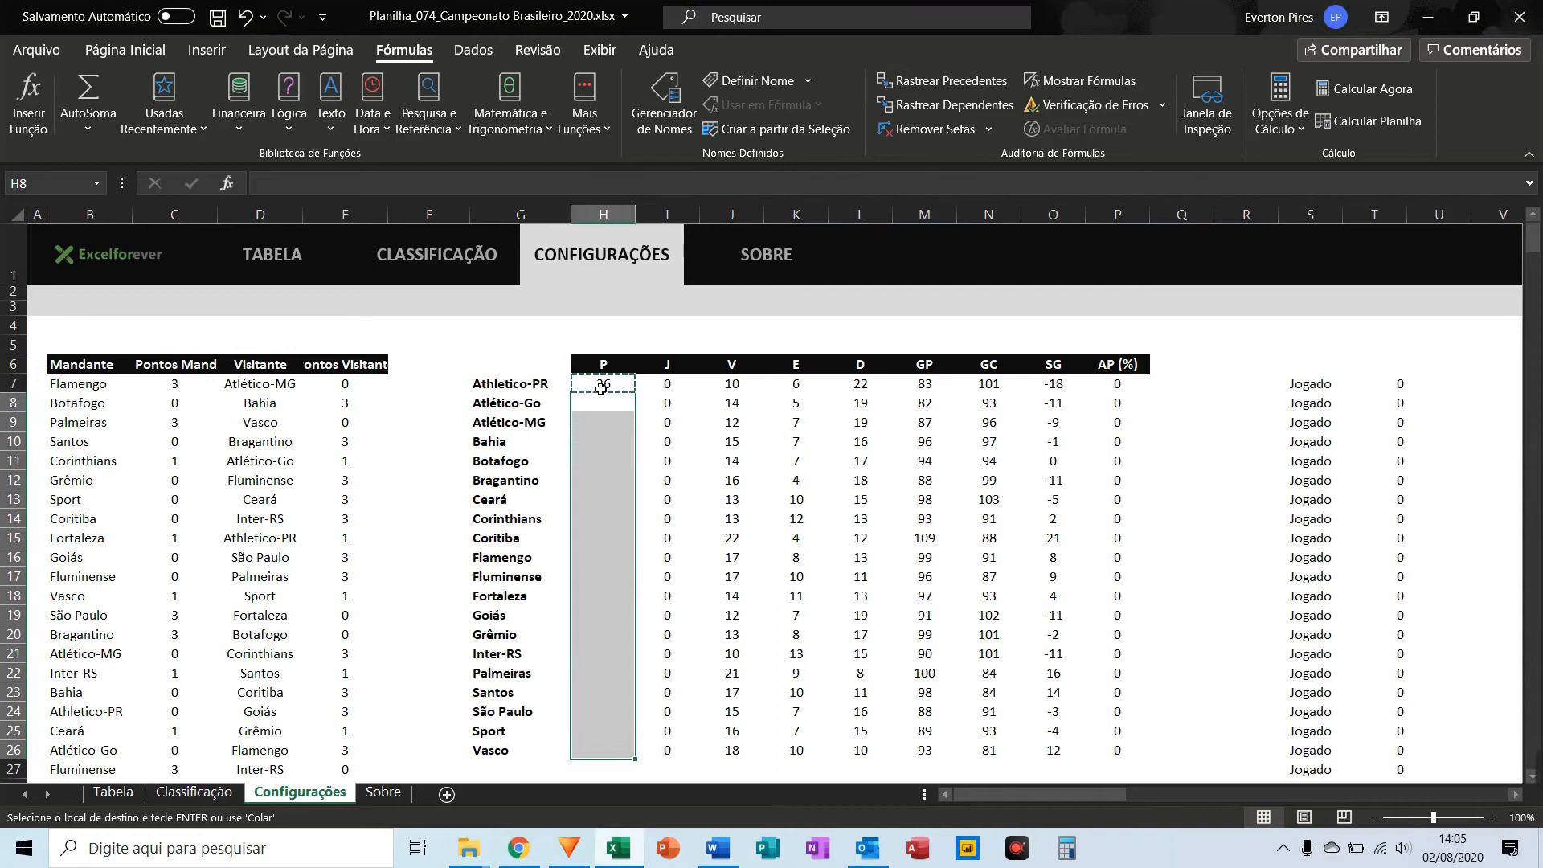
{"action": "key", "text": "ctrl+v"}
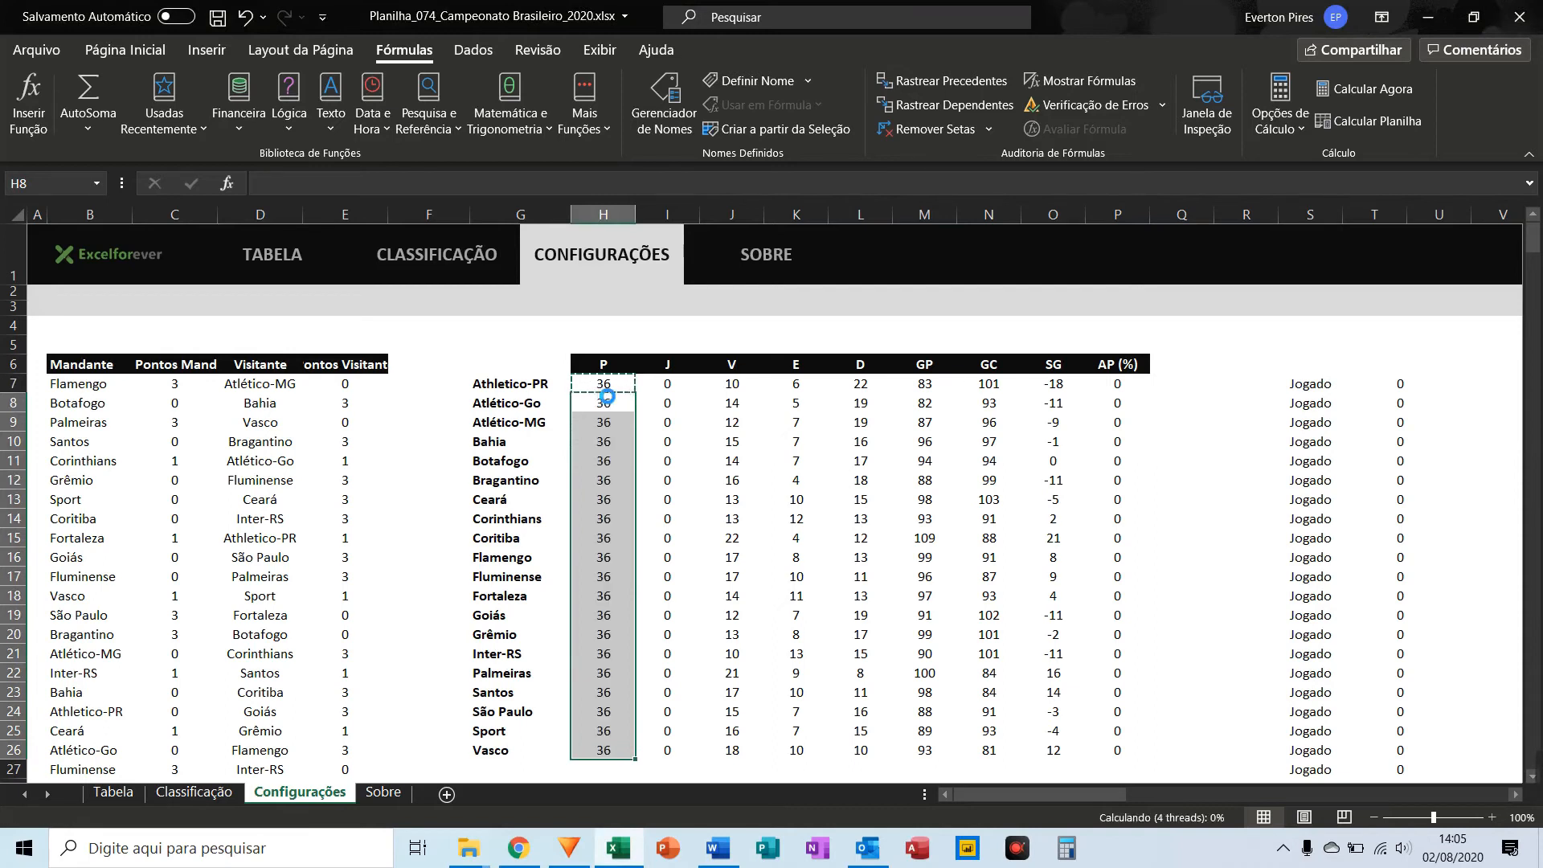
Step: Check the filled P column and recalculate the workbook to refresh the match results and team totals
{"action": "left_click", "coordinate": [648, 463]}
{"action": "key", "text": "F5"}
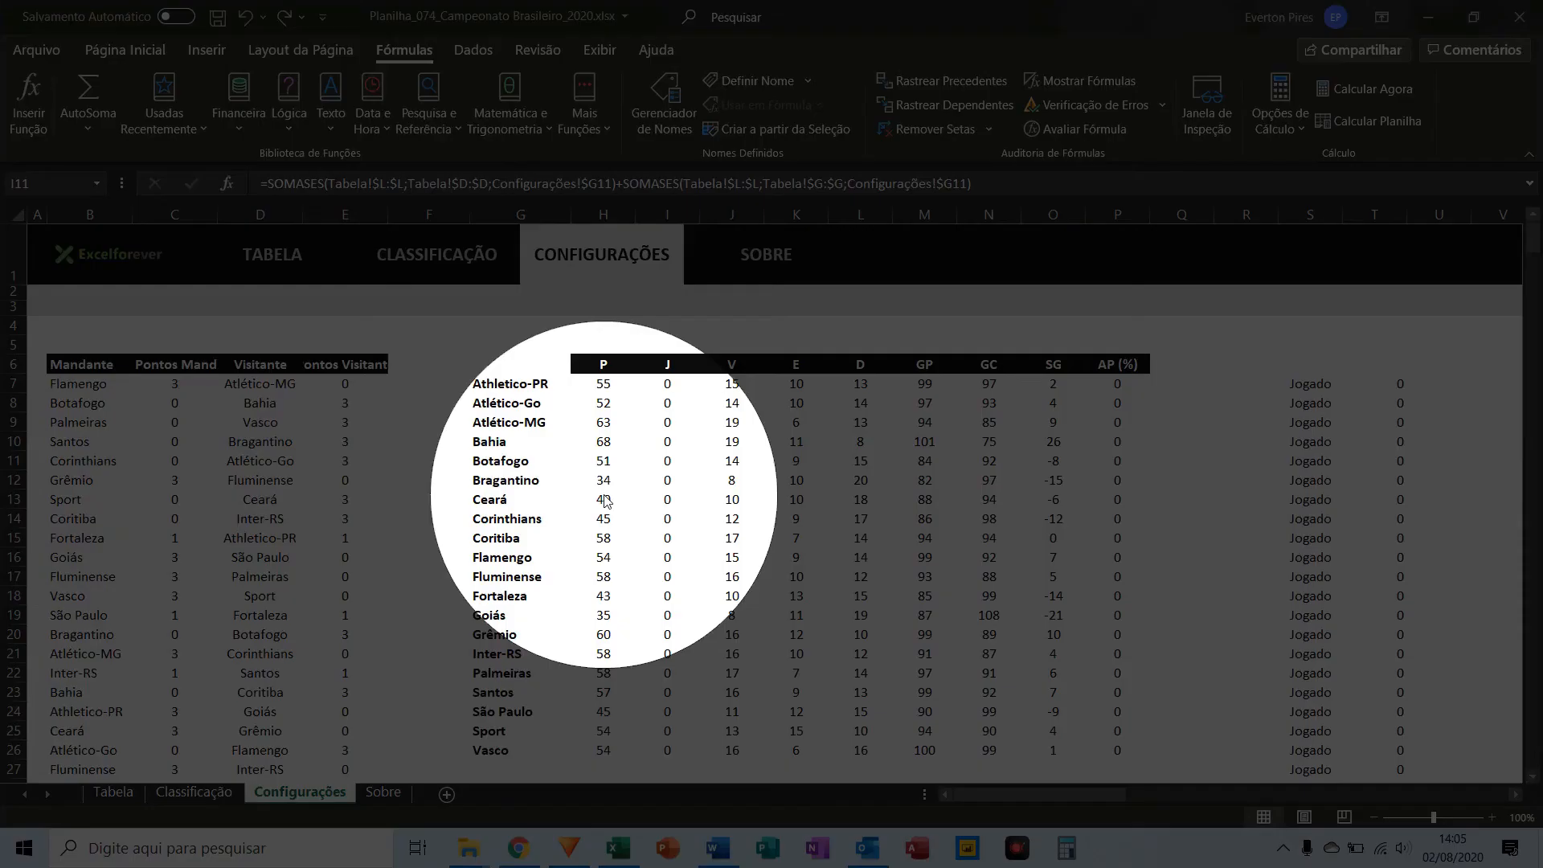
{"action": "key", "text": "F5"}
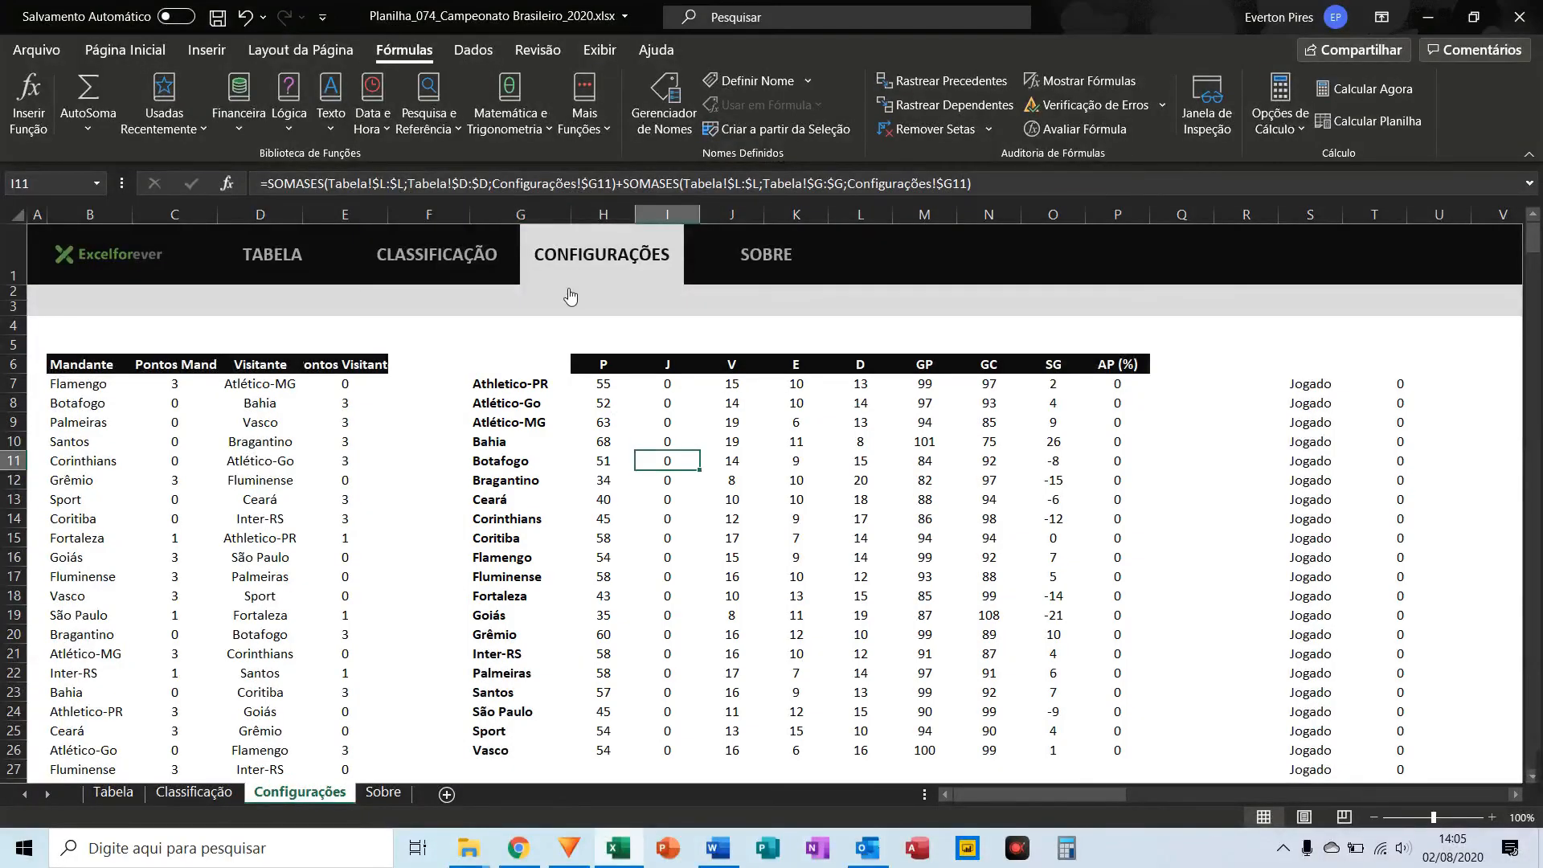
{"action": "left_click", "coordinate": [1360, 90]}
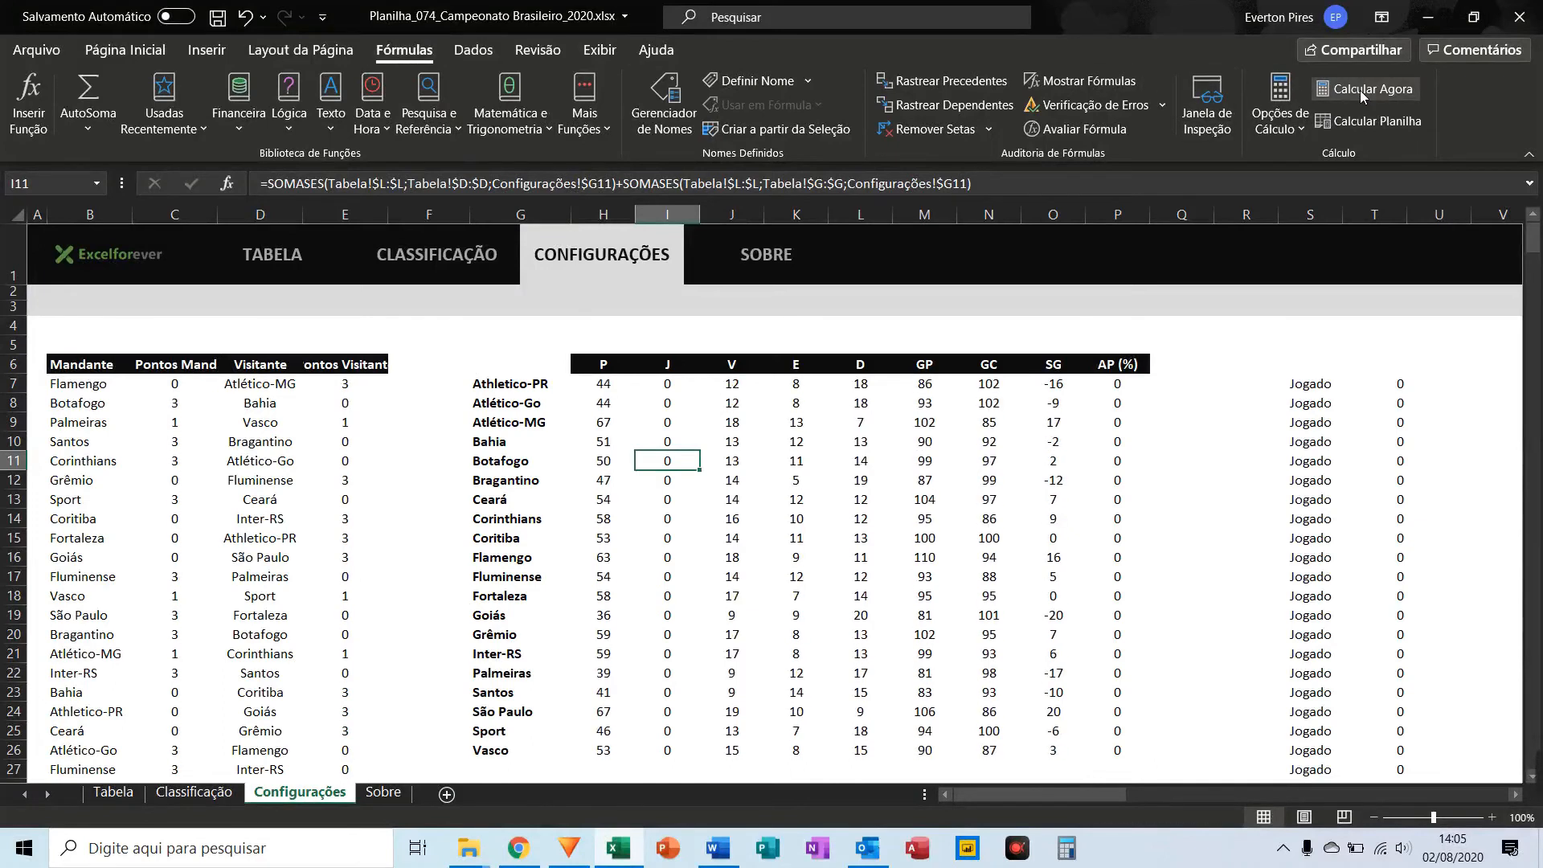
Step: Recalculate the workbook several times and watch the team totals refresh on the Configurações sheet
{"action": "left_click", "coordinate": [1360, 90]}
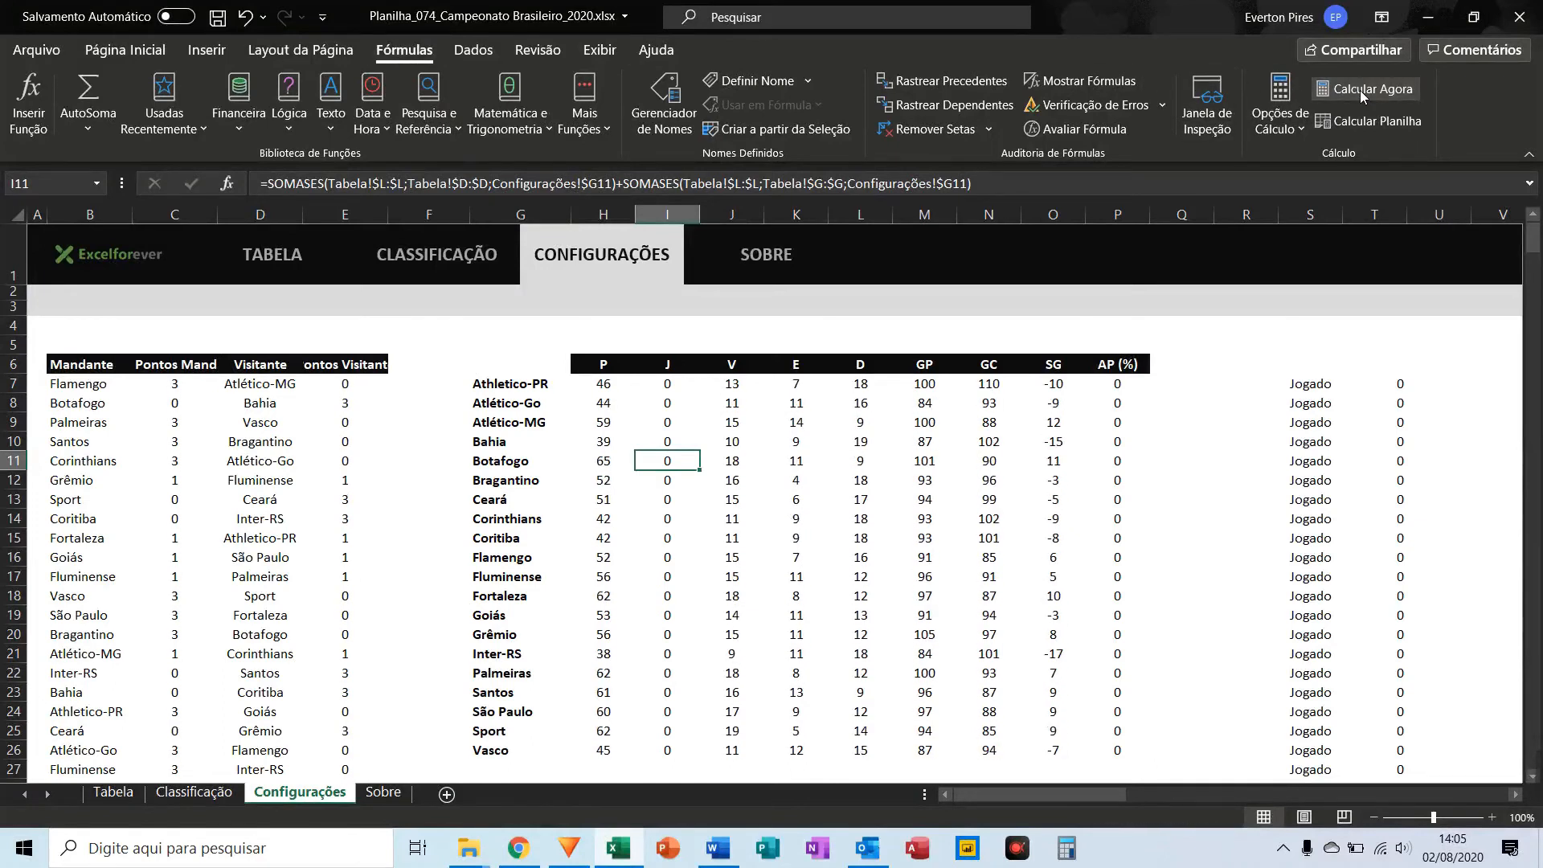
{"action": "left_click", "coordinate": [1360, 90]}
{"action": "left_click", "coordinate": [1360, 90]}
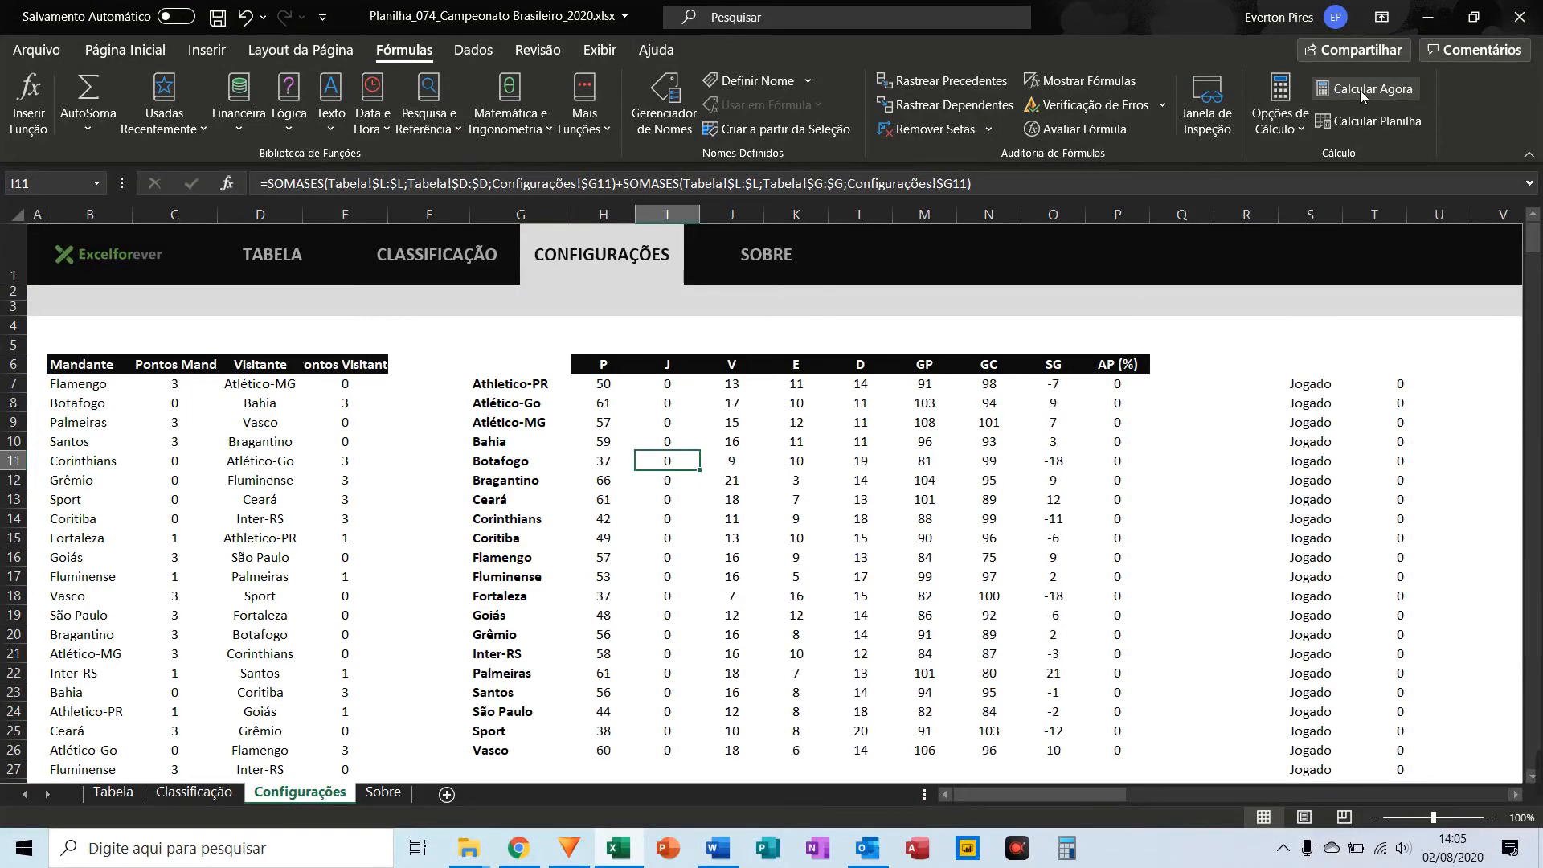
{"action": "left_click", "coordinate": [1360, 90]}
{"action": "left_click", "coordinate": [1360, 90]}
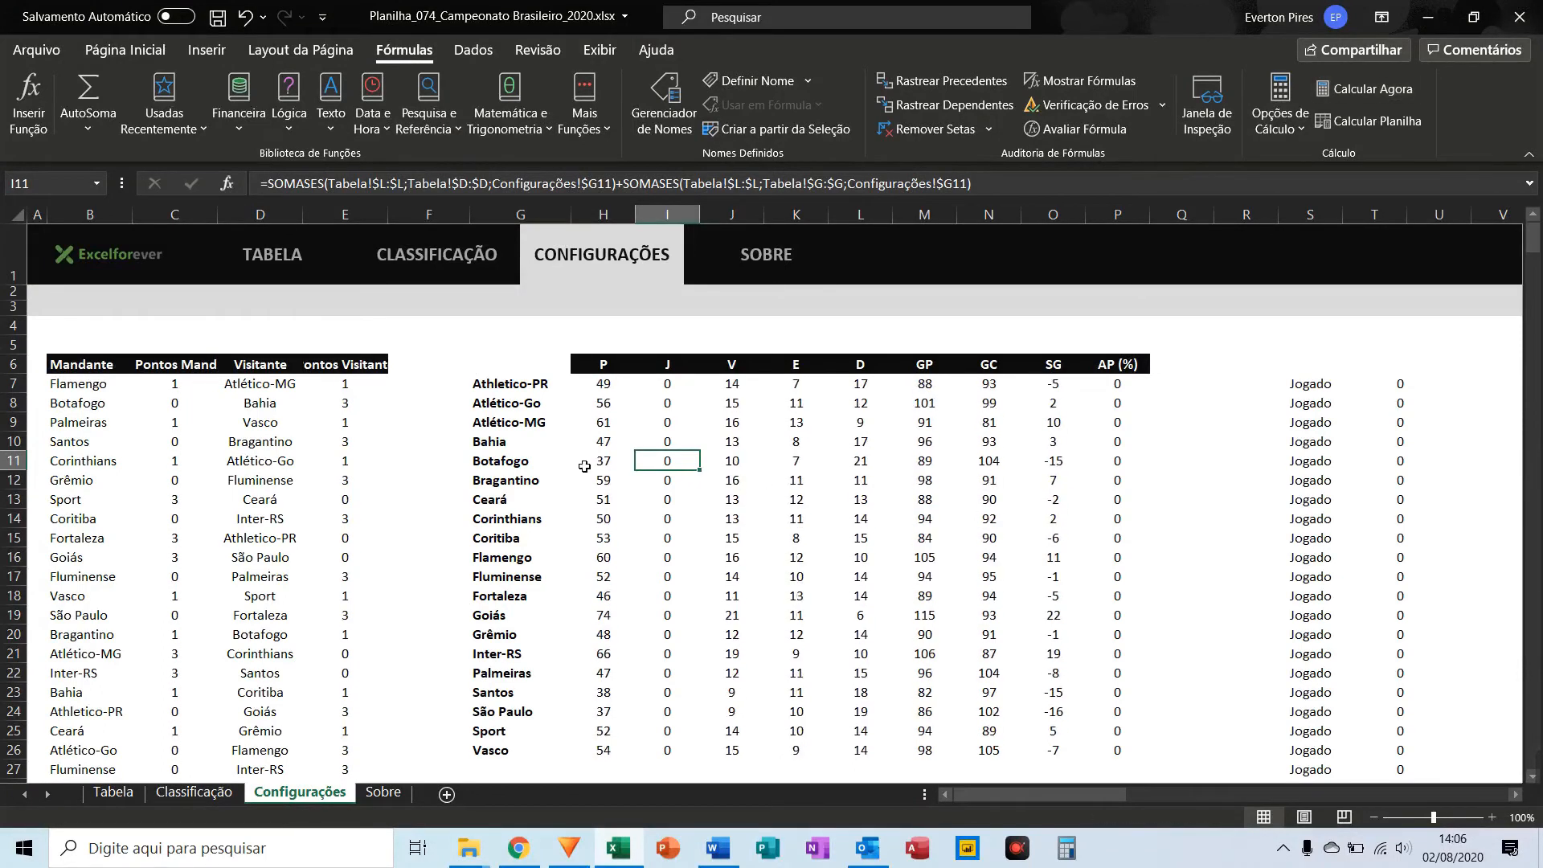
{"action": "key", "text": "F5"}
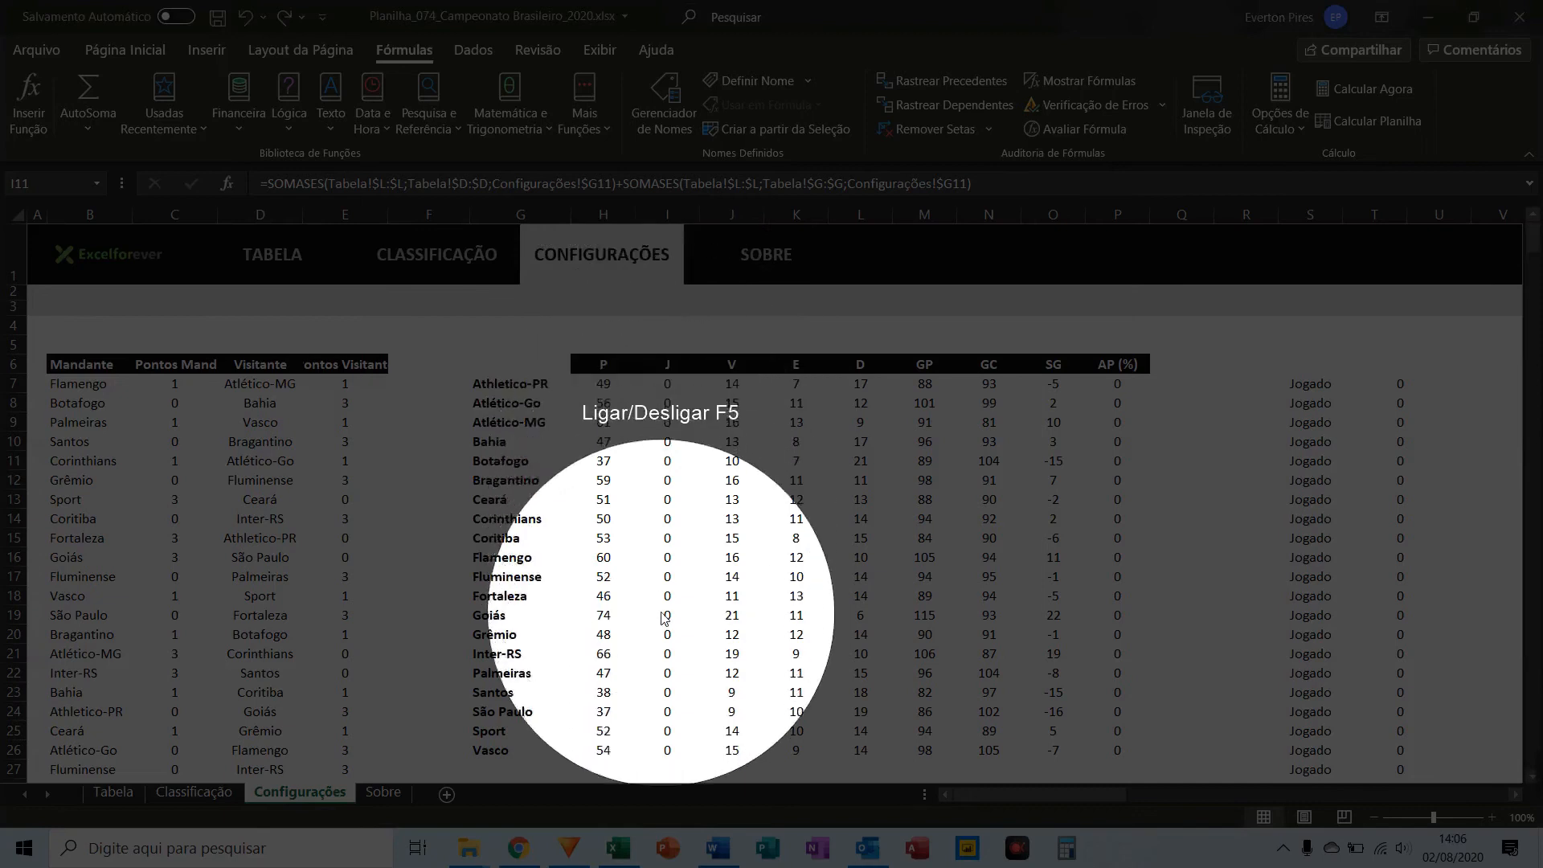
{"action": "key", "text": "F5"}
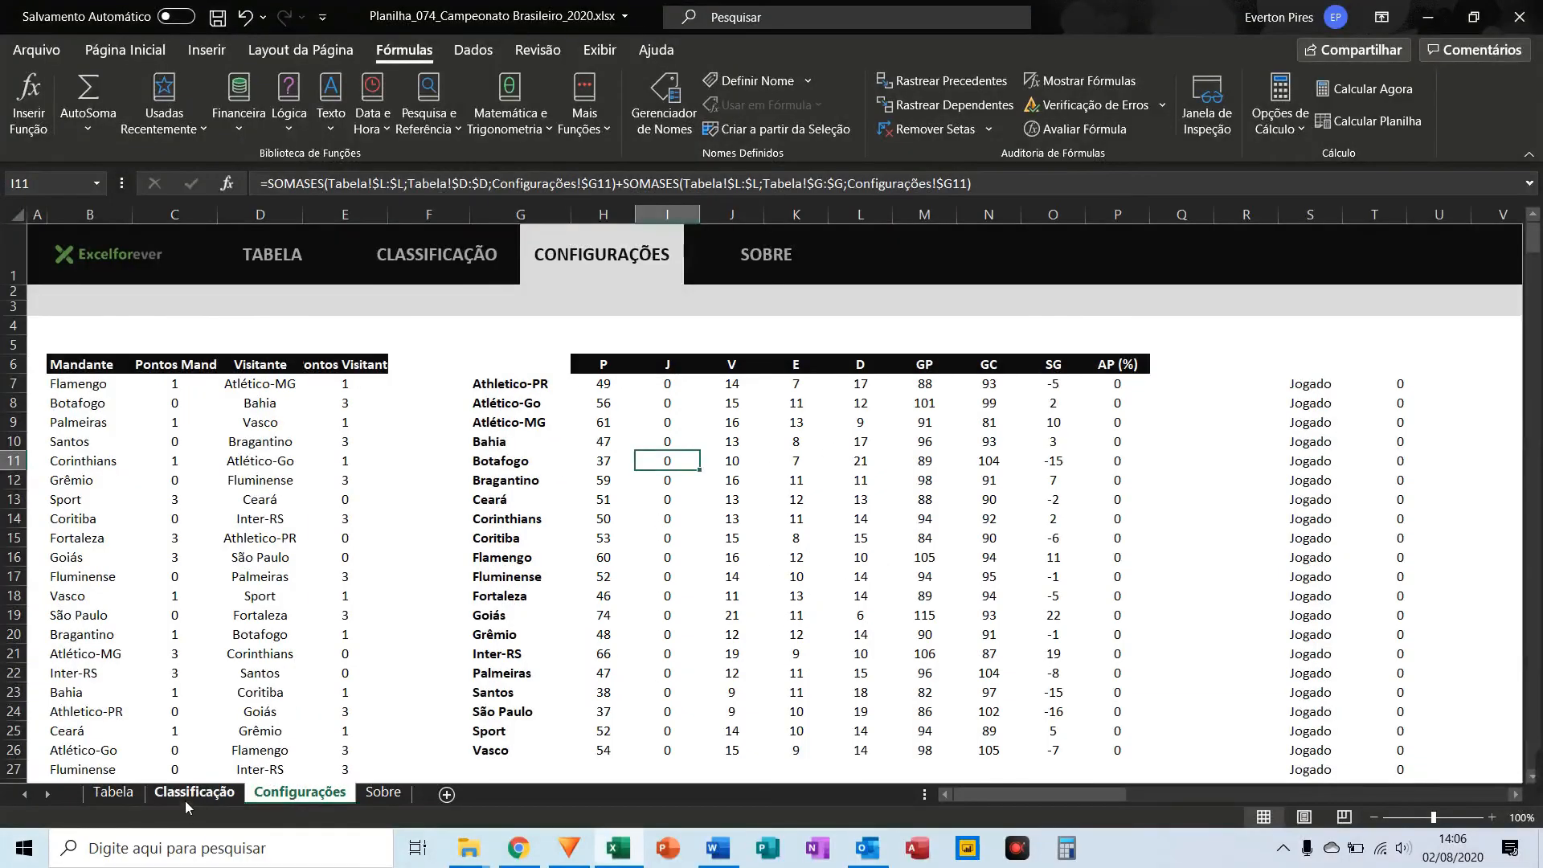
Step: On the Tabela sheet, set the Vista of the first match in H8 to Real
{"action": "left_click", "coordinate": [113, 792]}
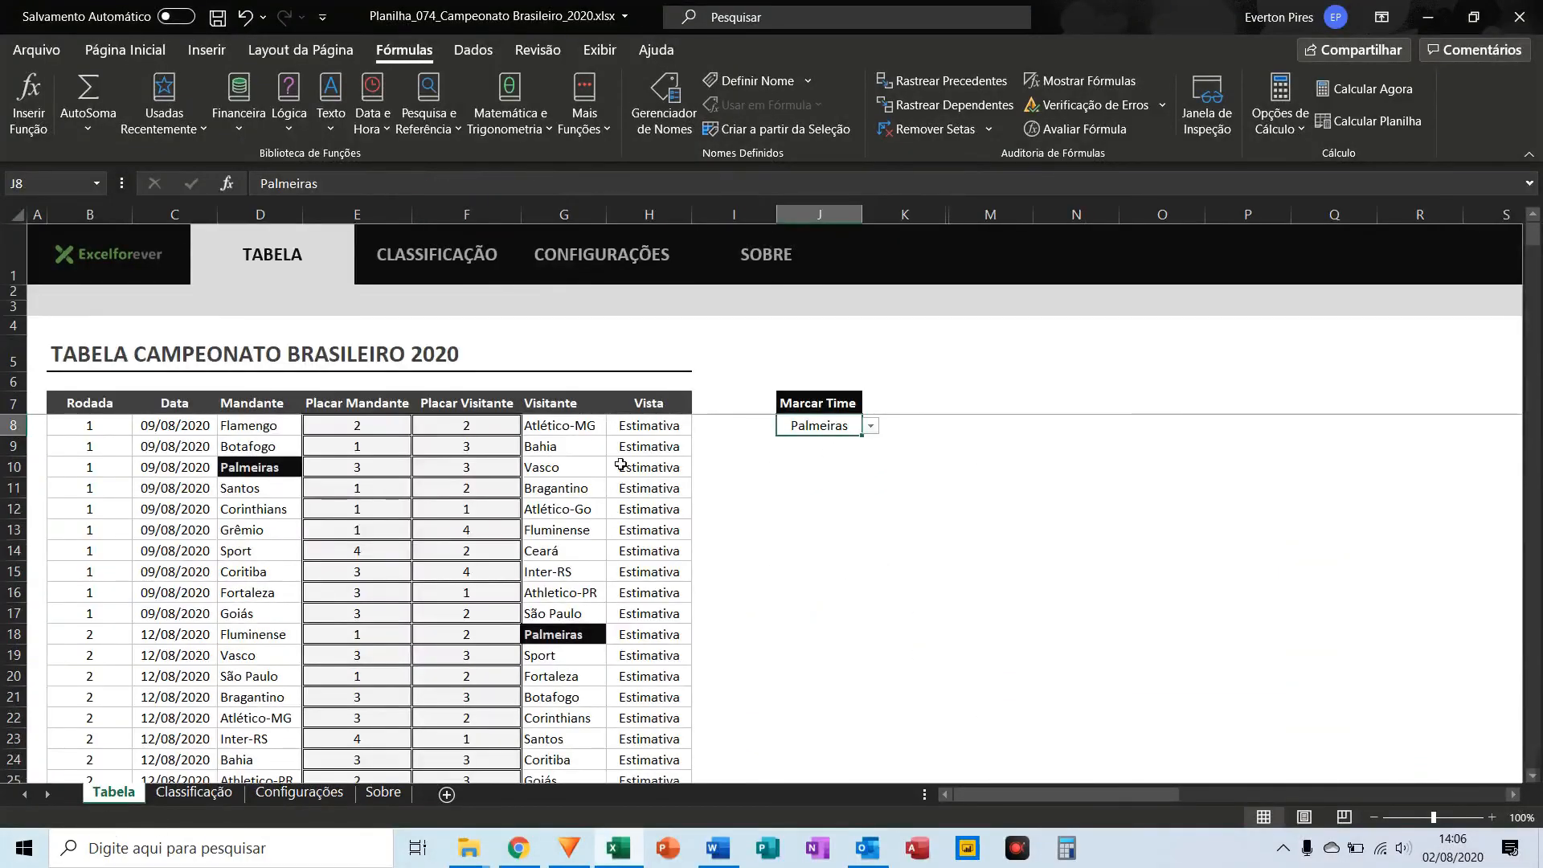
{"action": "left_click", "coordinate": [642, 428]}
{"action": "key", "text": "F5"}
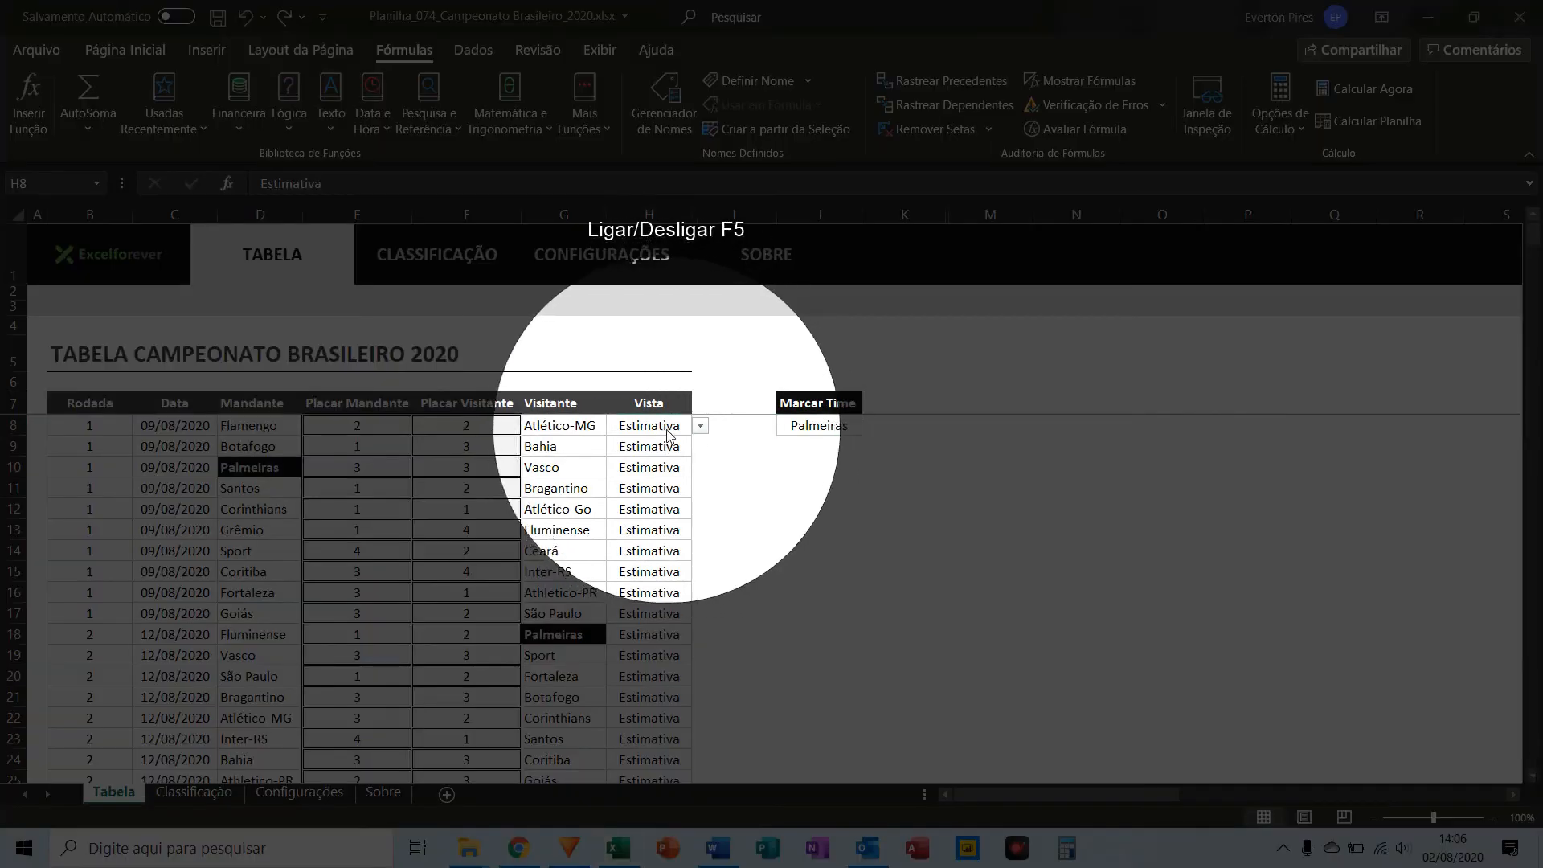
{"action": "key", "text": "F5"}
{"action": "left_click", "coordinate": [701, 425]}
{"action": "left_click", "coordinate": [653, 448]}
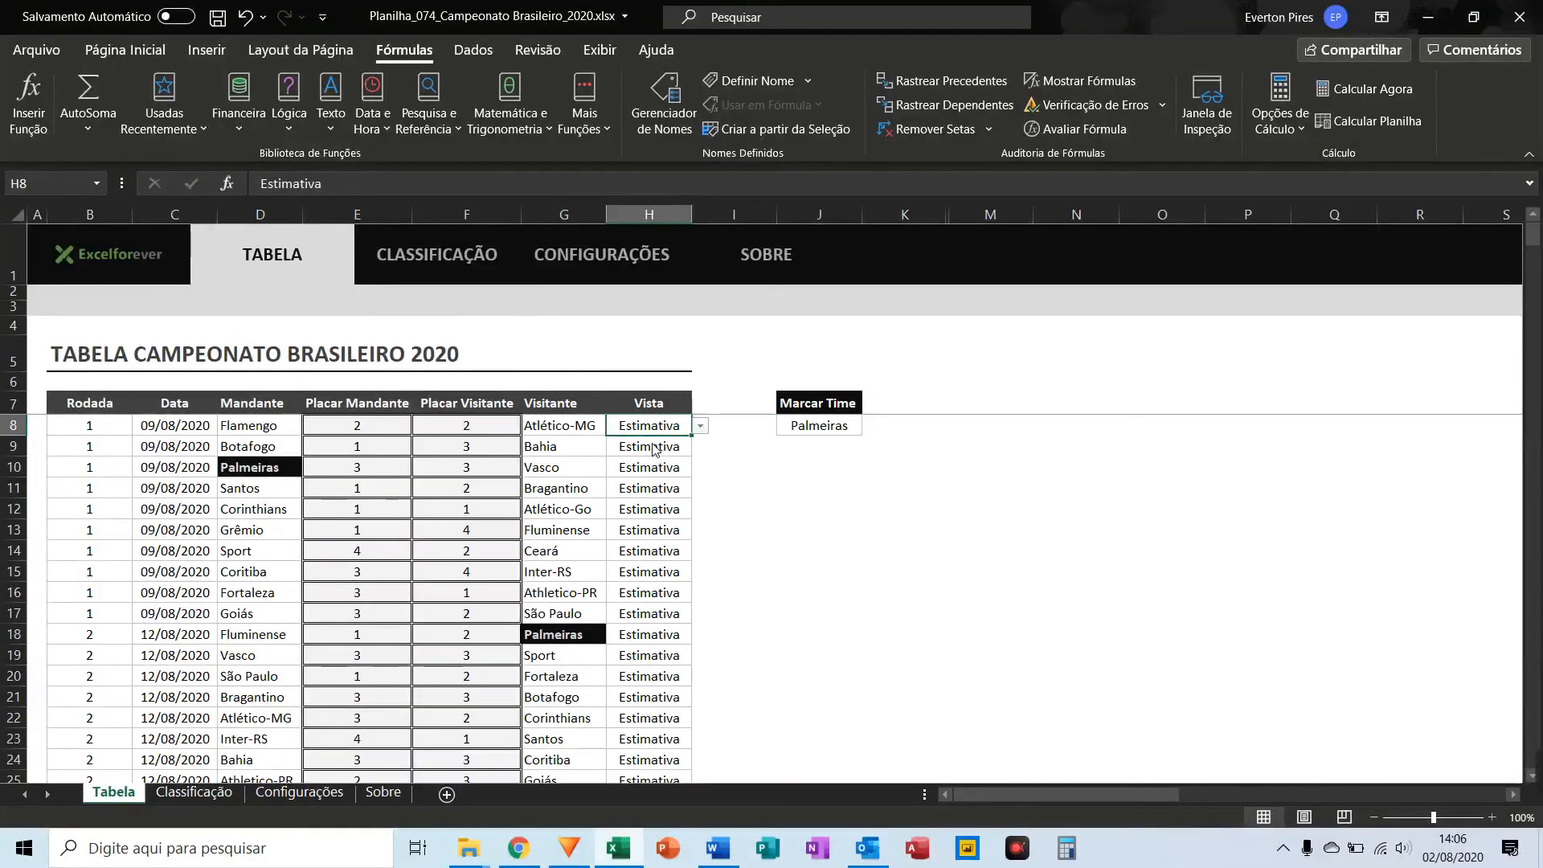
Step: Copy Real from H8 into H9:H387 as values only for all remaining matches in the Vista column
{"action": "left_click", "coordinate": [666, 448]}
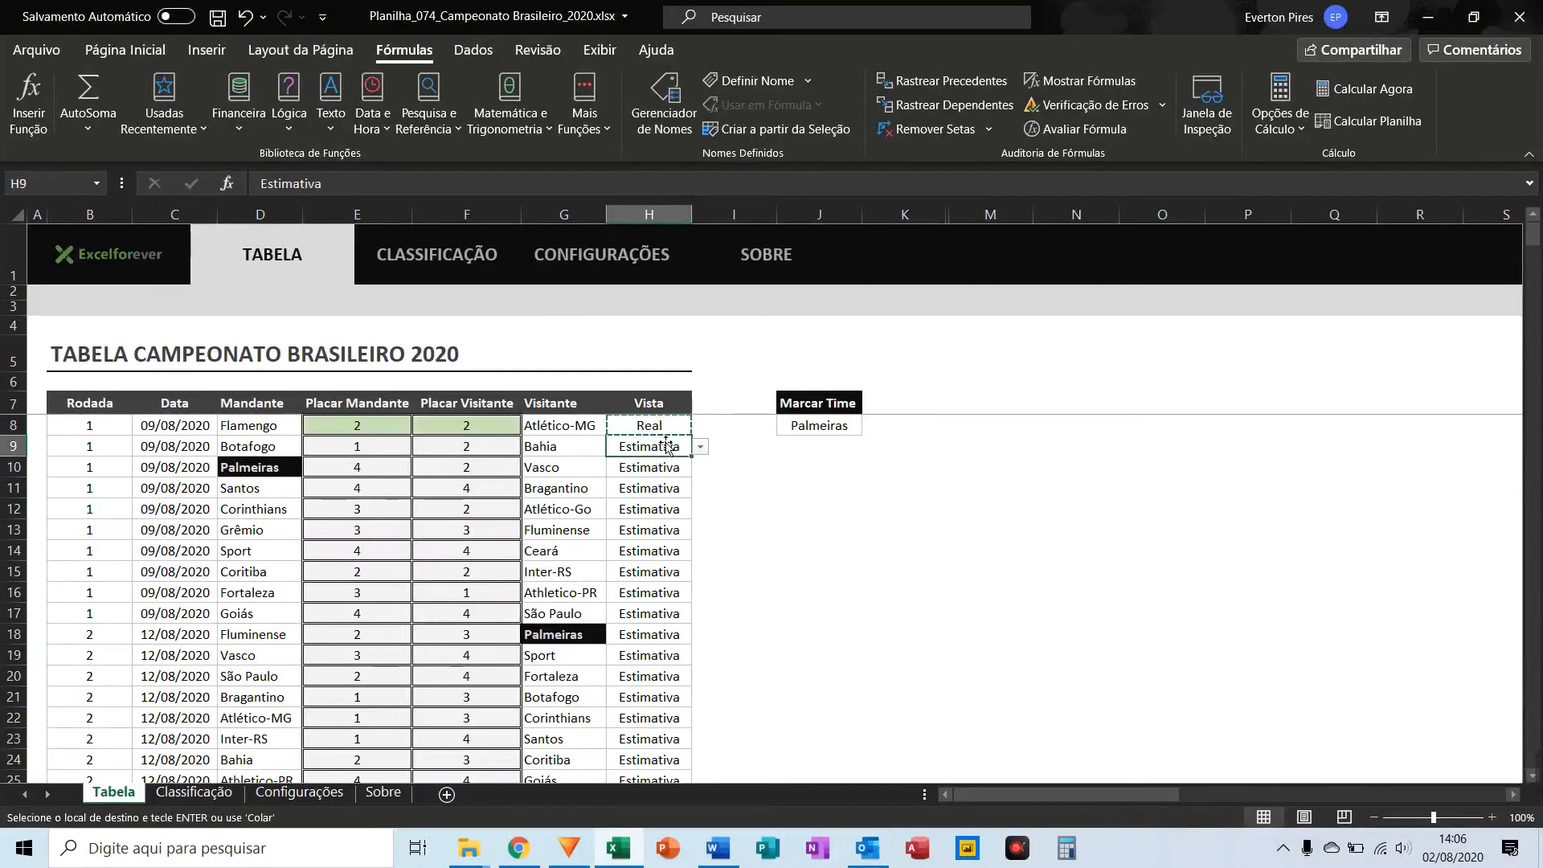
{"action": "key", "text": "ctrl+shift+Down"}
{"action": "key", "text": "ctrl+c"}
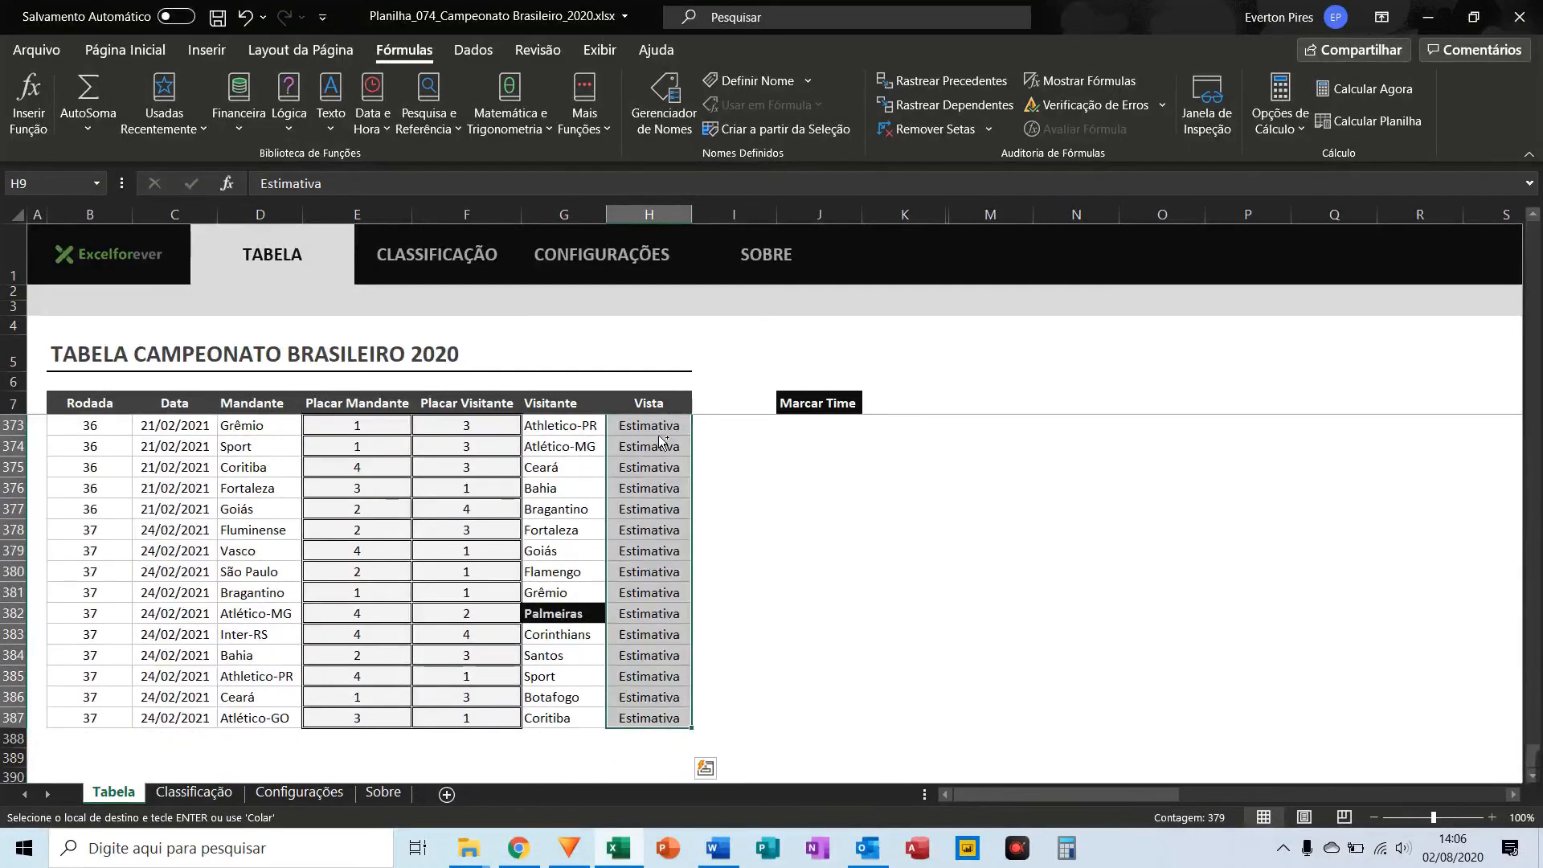
{"action": "key", "text": "ctrl+alt+v"}
{"action": "key", "text": "Down"}
{"action": "key", "text": "Down"}
{"action": "key", "text": "Up"}
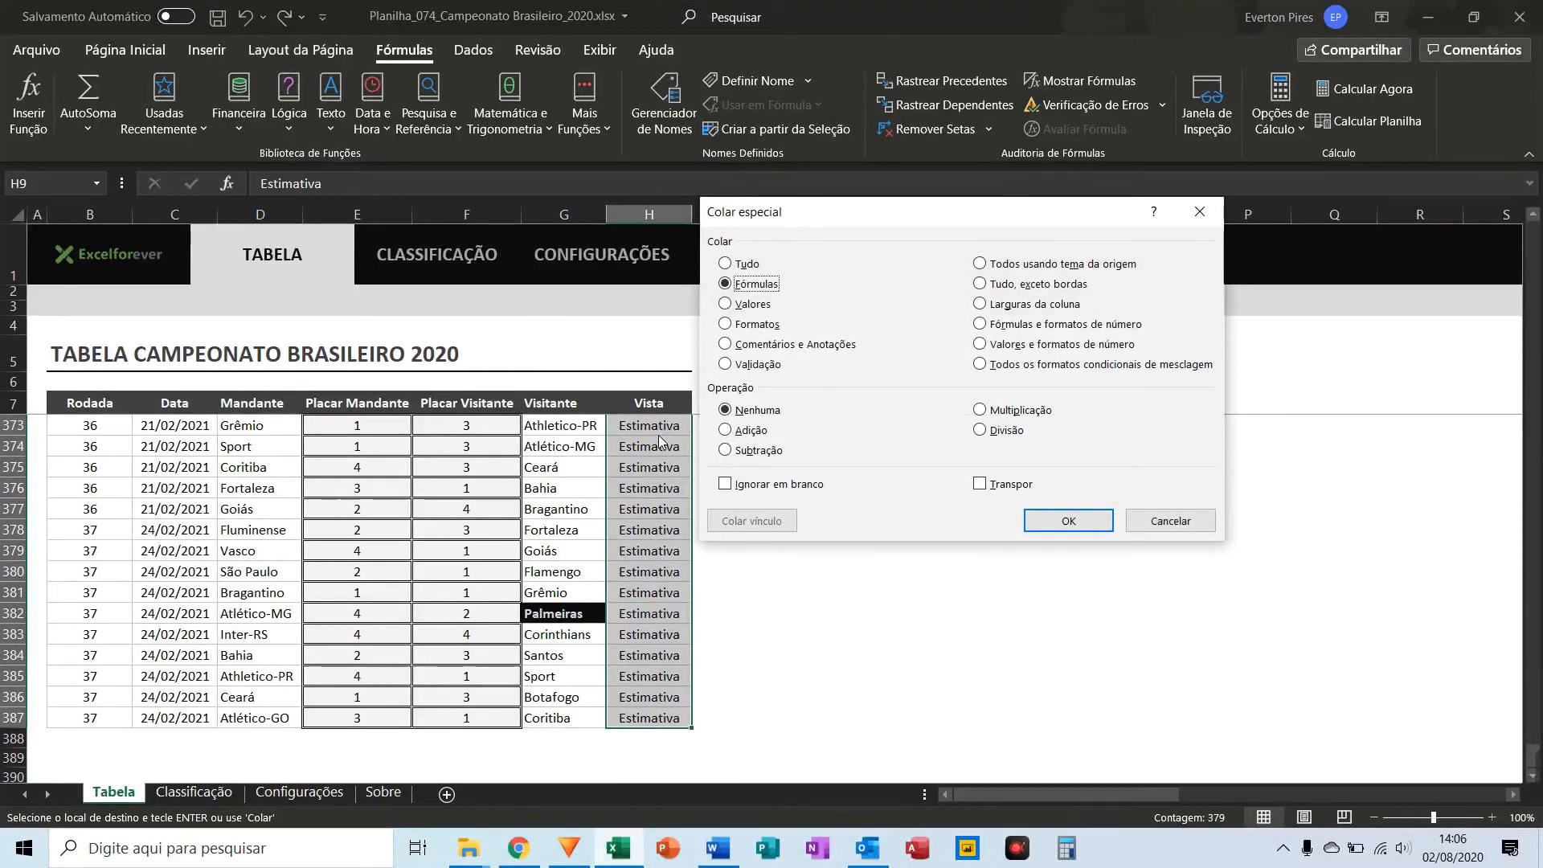
{"action": "key", "text": "Down"}
{"action": "key", "text": "Return"}
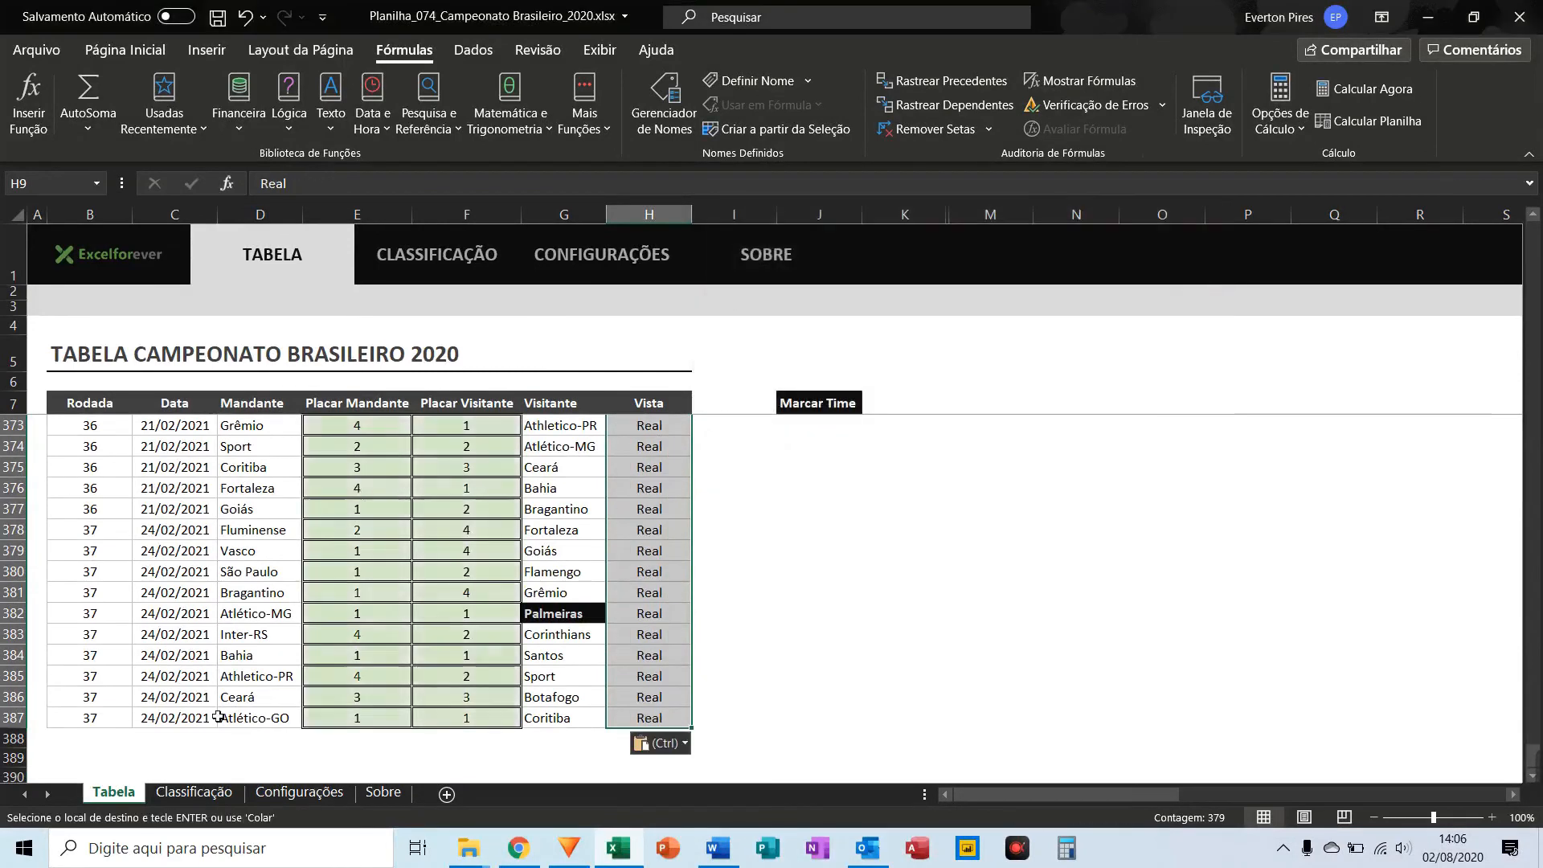
Step: Review the points, games played and other team statistics on the Configurações sheet
{"action": "left_click", "coordinate": [294, 792]}
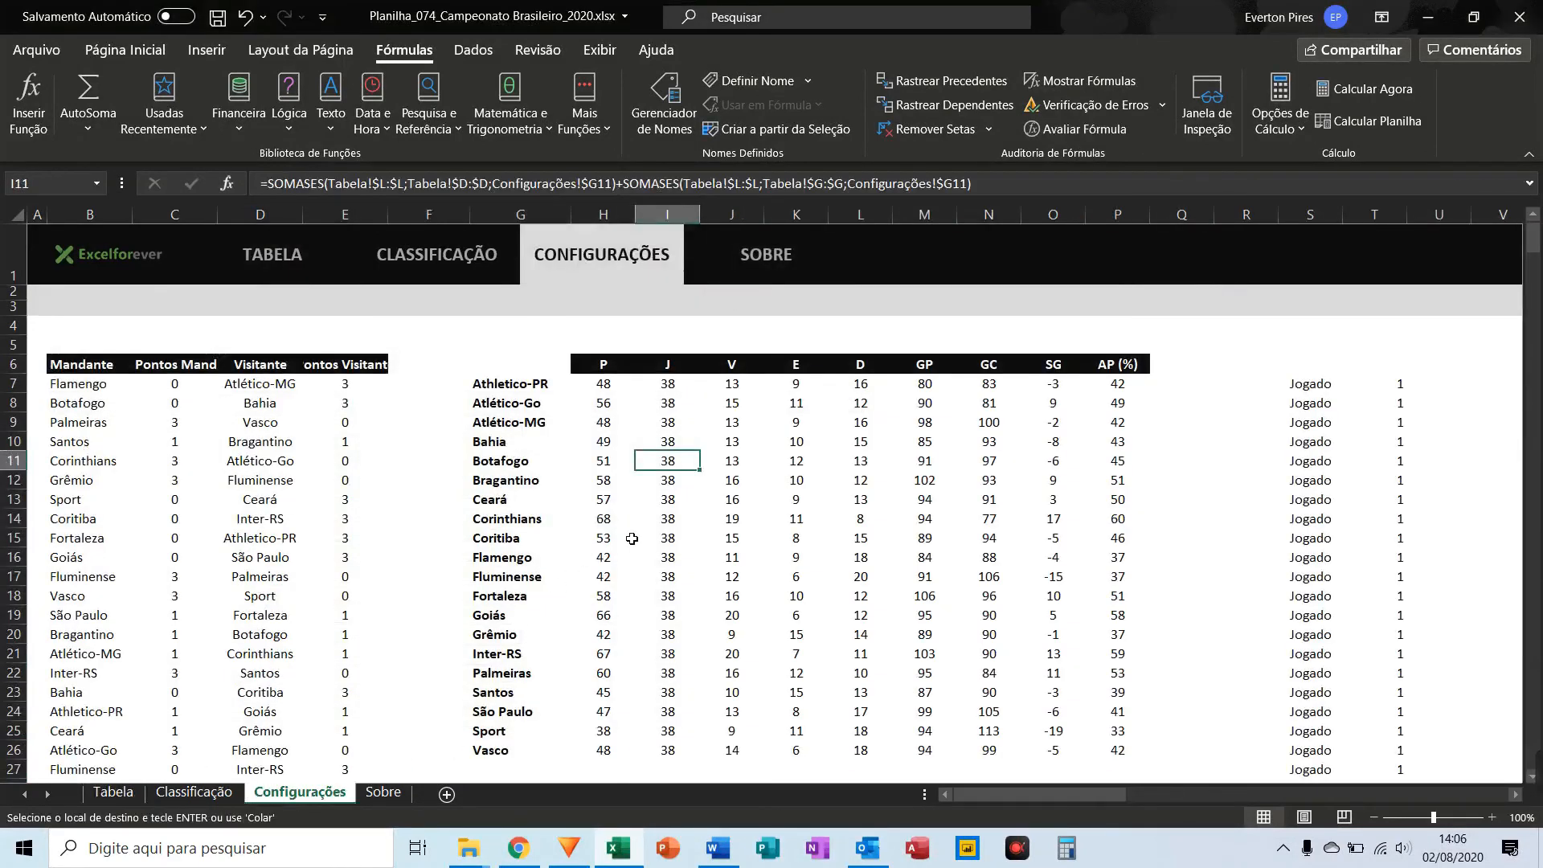
{"action": "key", "text": "F5"}
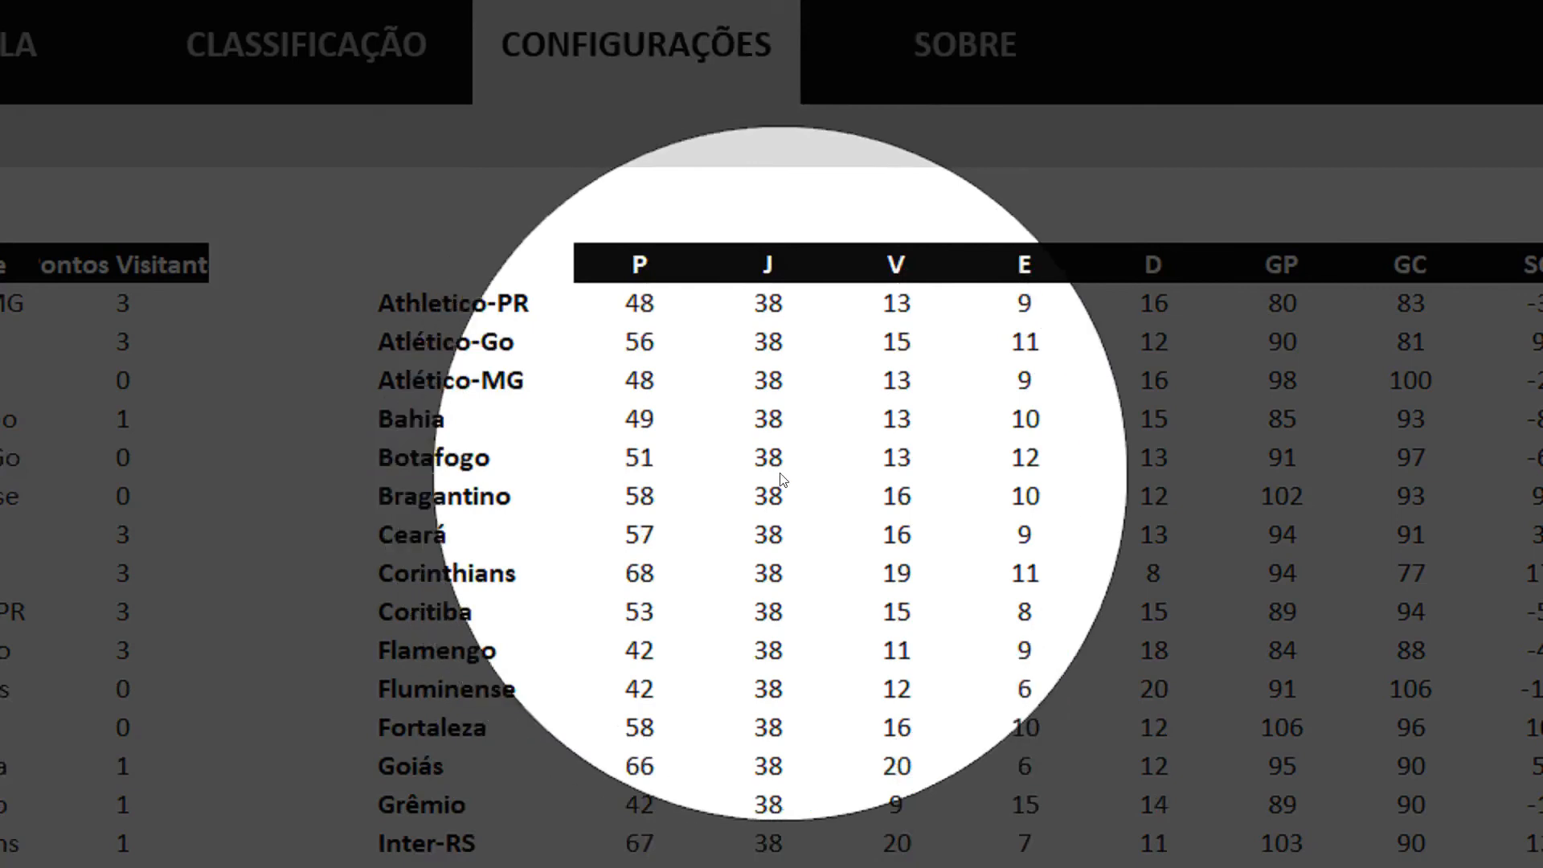
{"action": "key", "text": "F5"}
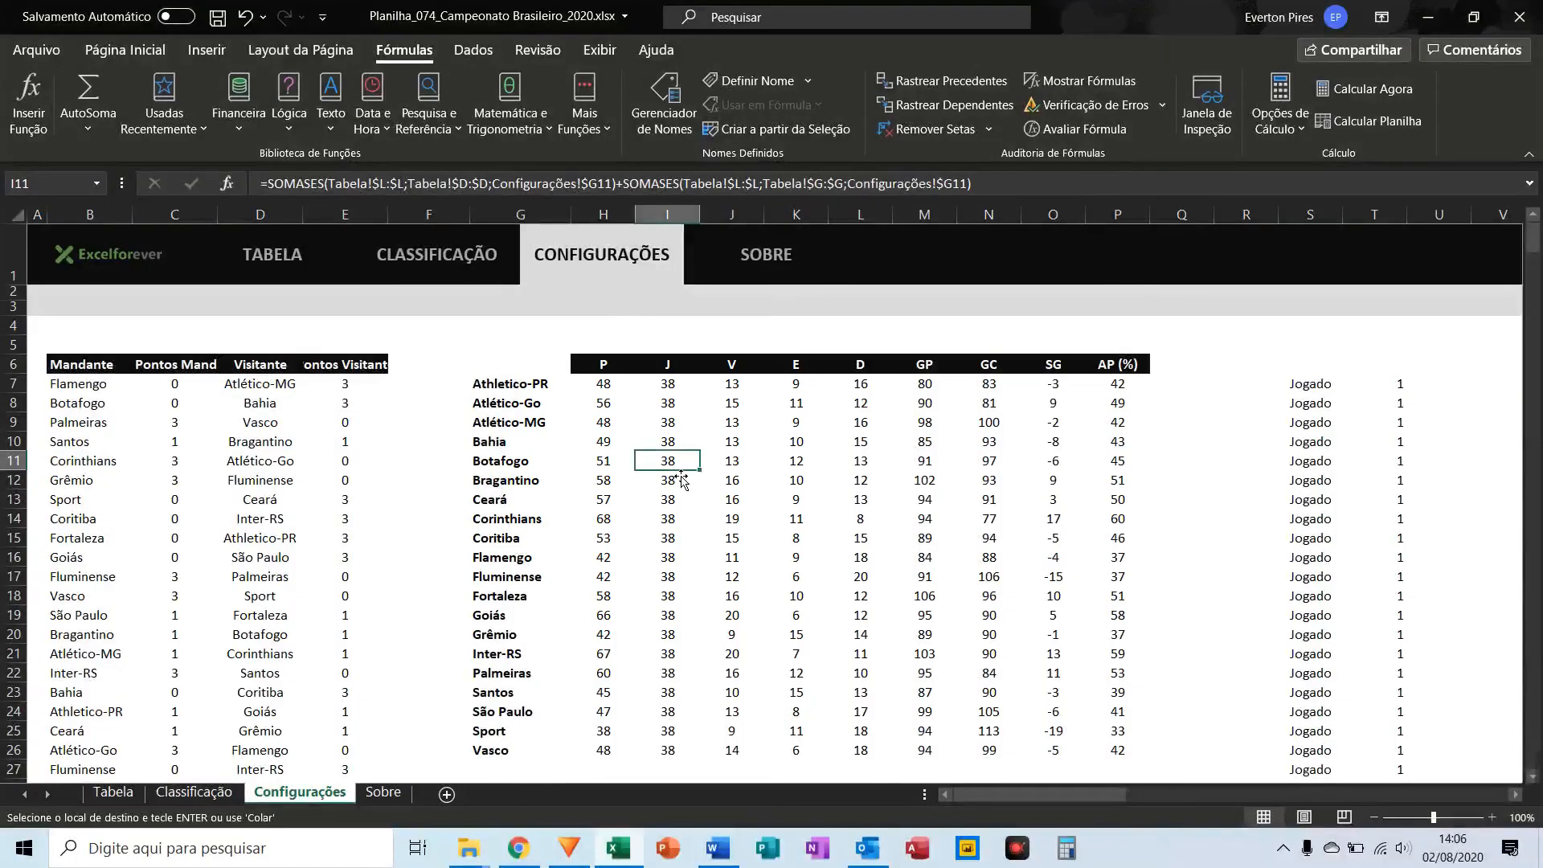
{"action": "key", "text": "F5"}
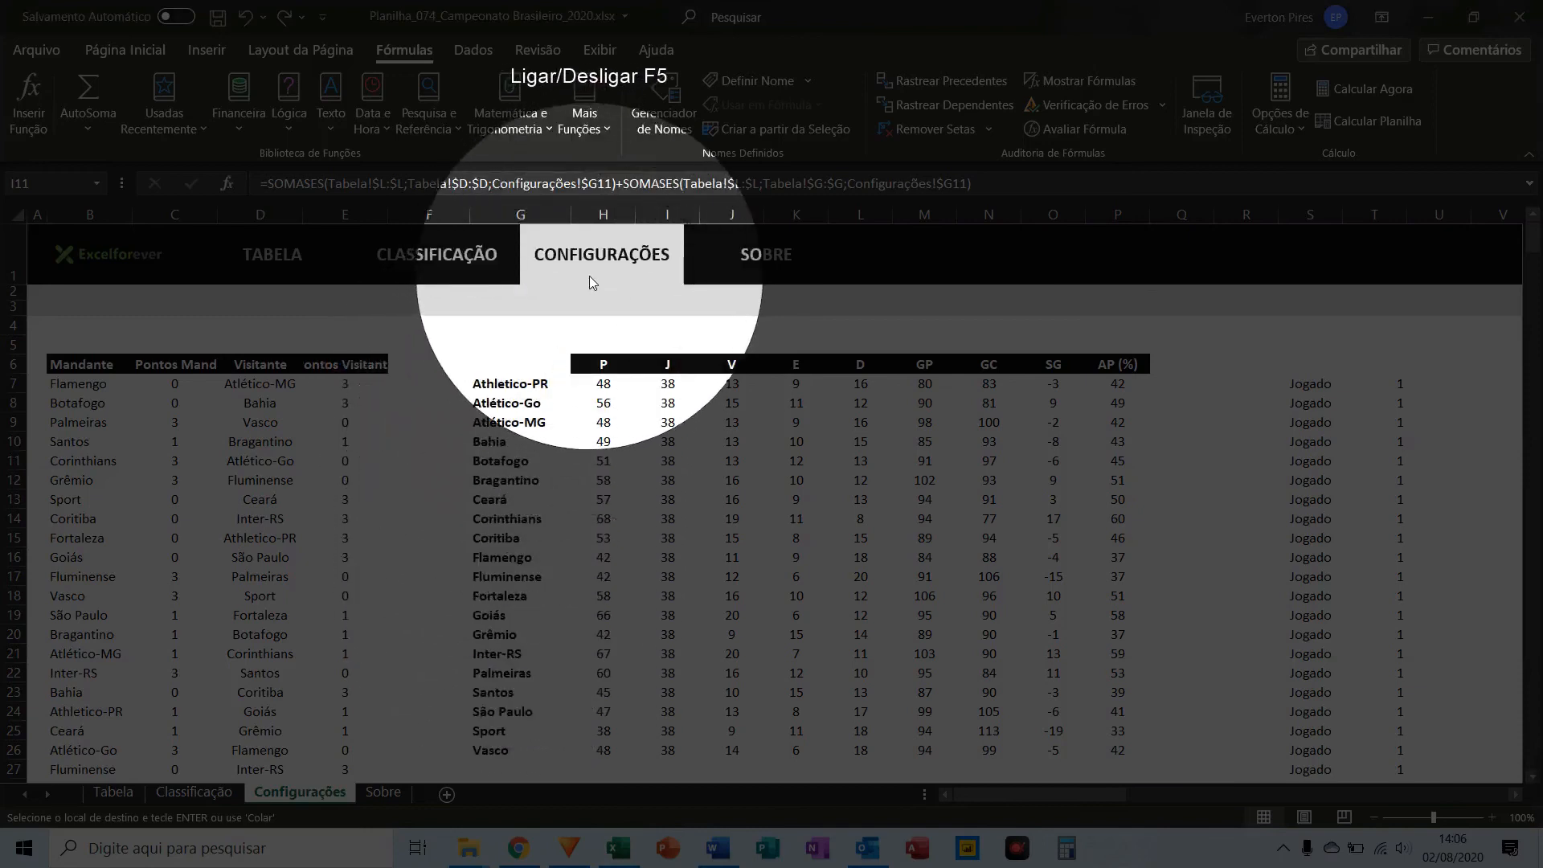
{"action": "key", "text": "F5"}
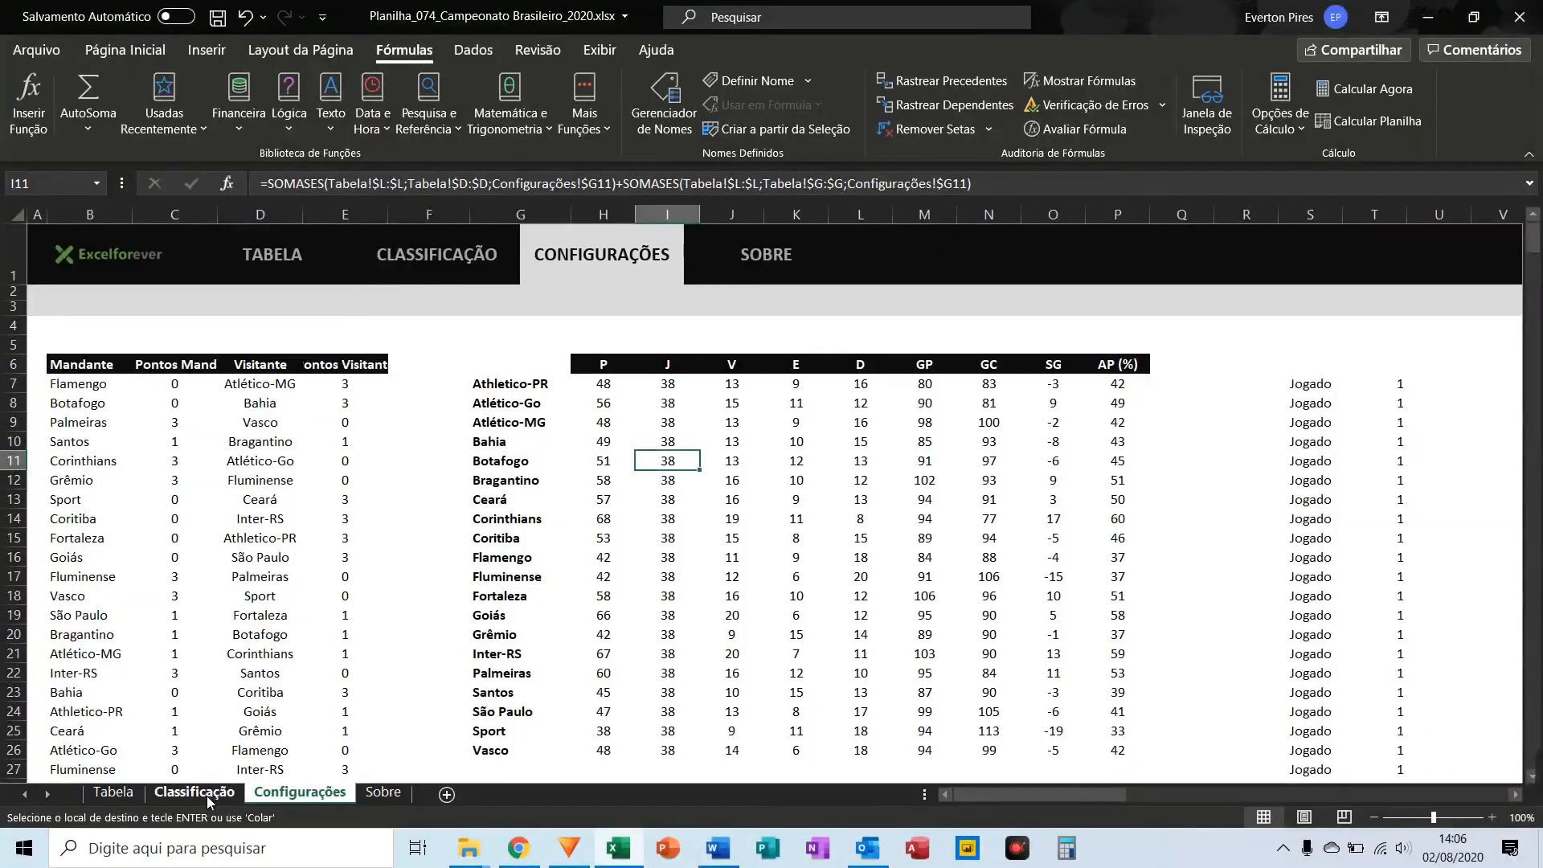
Step: Examine the team ranking on the Classificação sheet and the CLASSIFICARPOR formula in C8
{"action": "key", "text": "F5"}
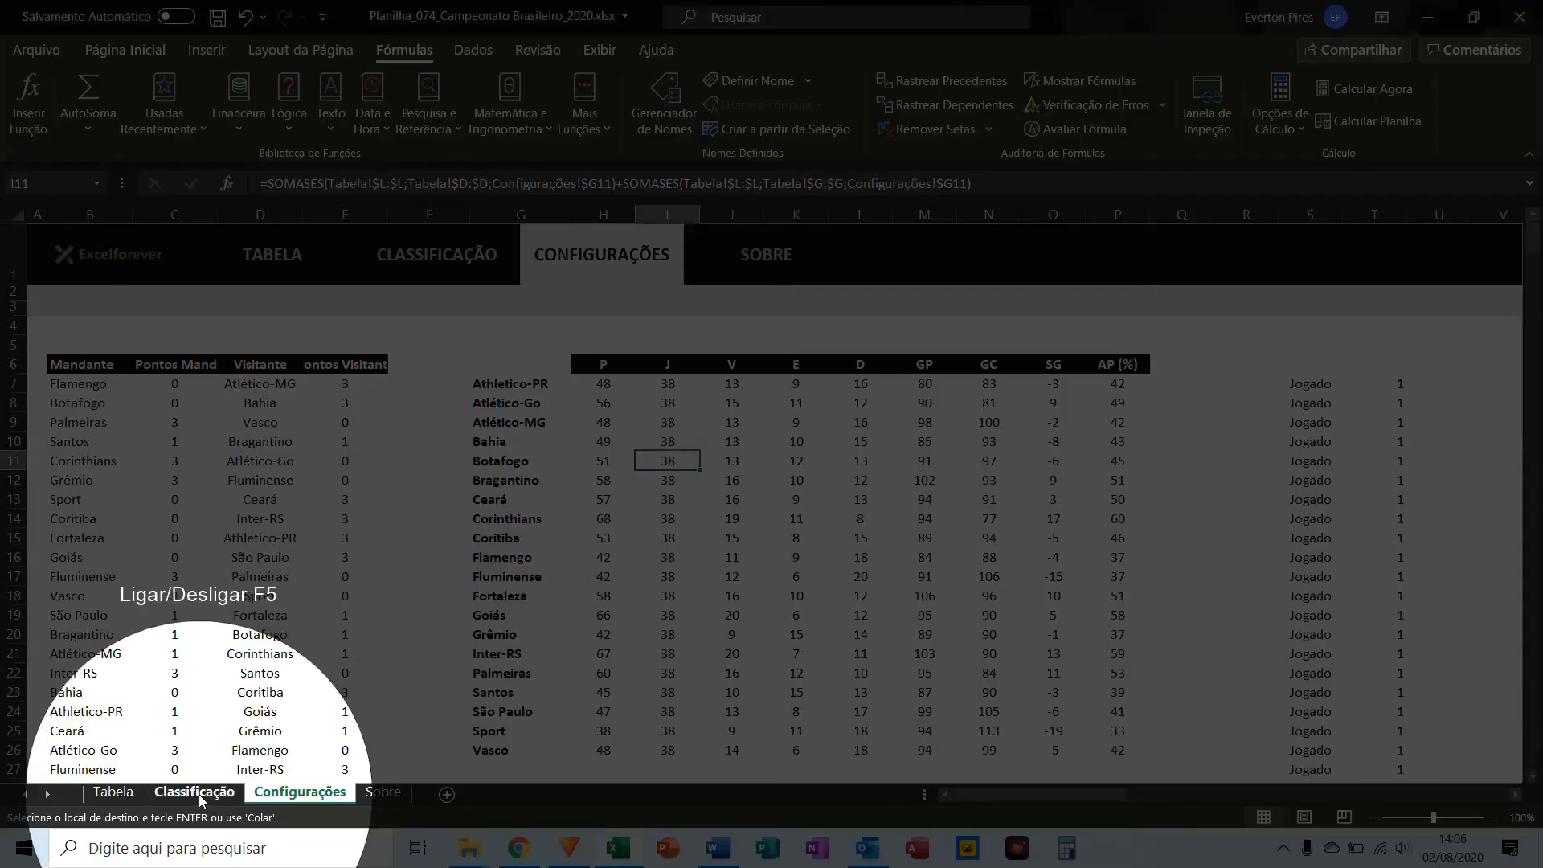
{"action": "left_click", "coordinate": [199, 794]}
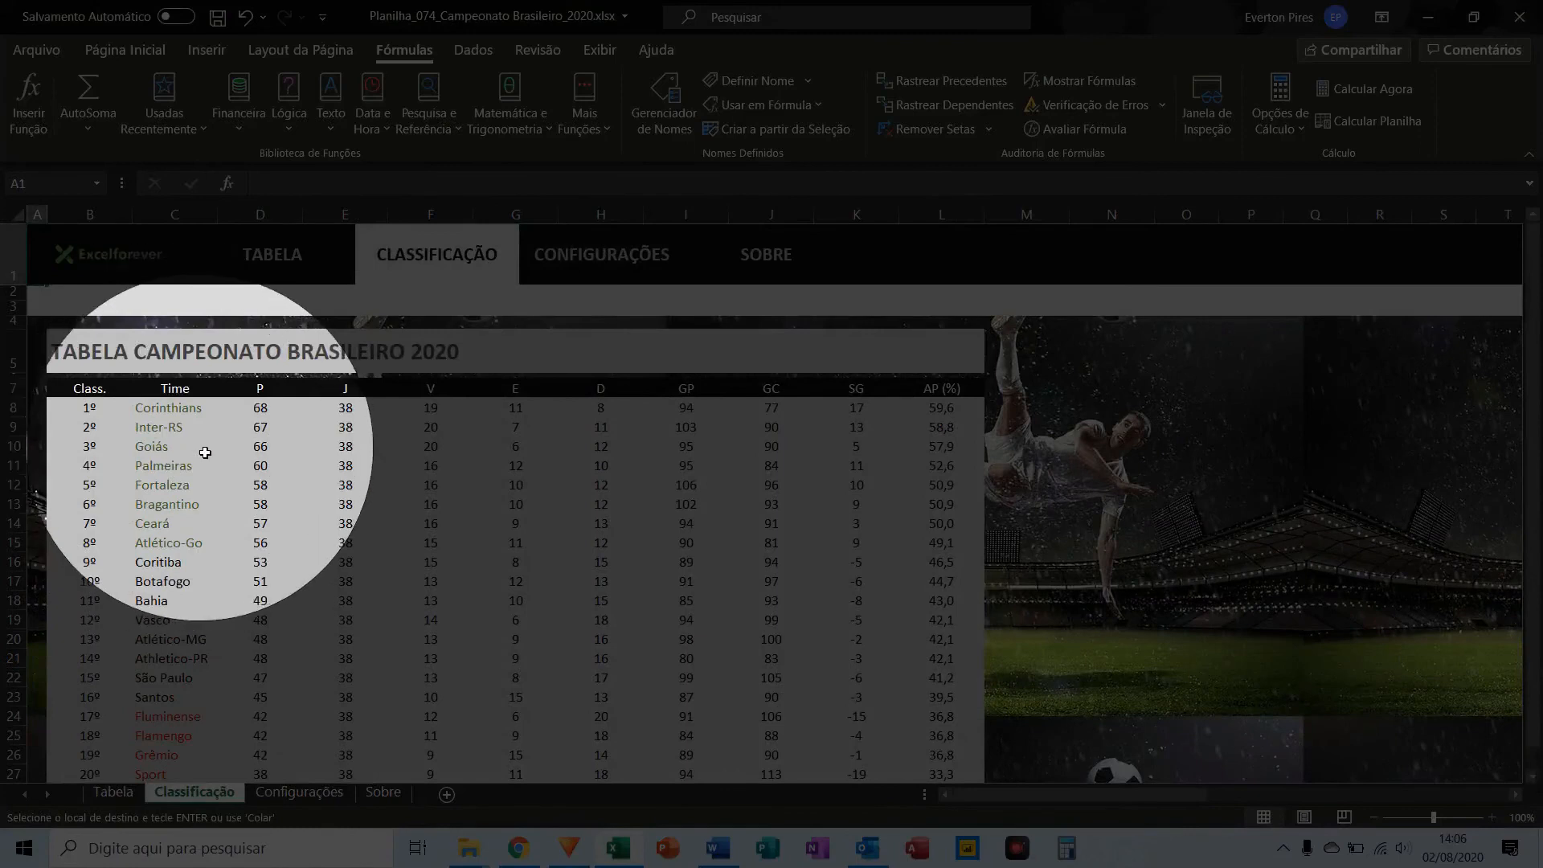
{"action": "left_click", "coordinate": [170, 463]}
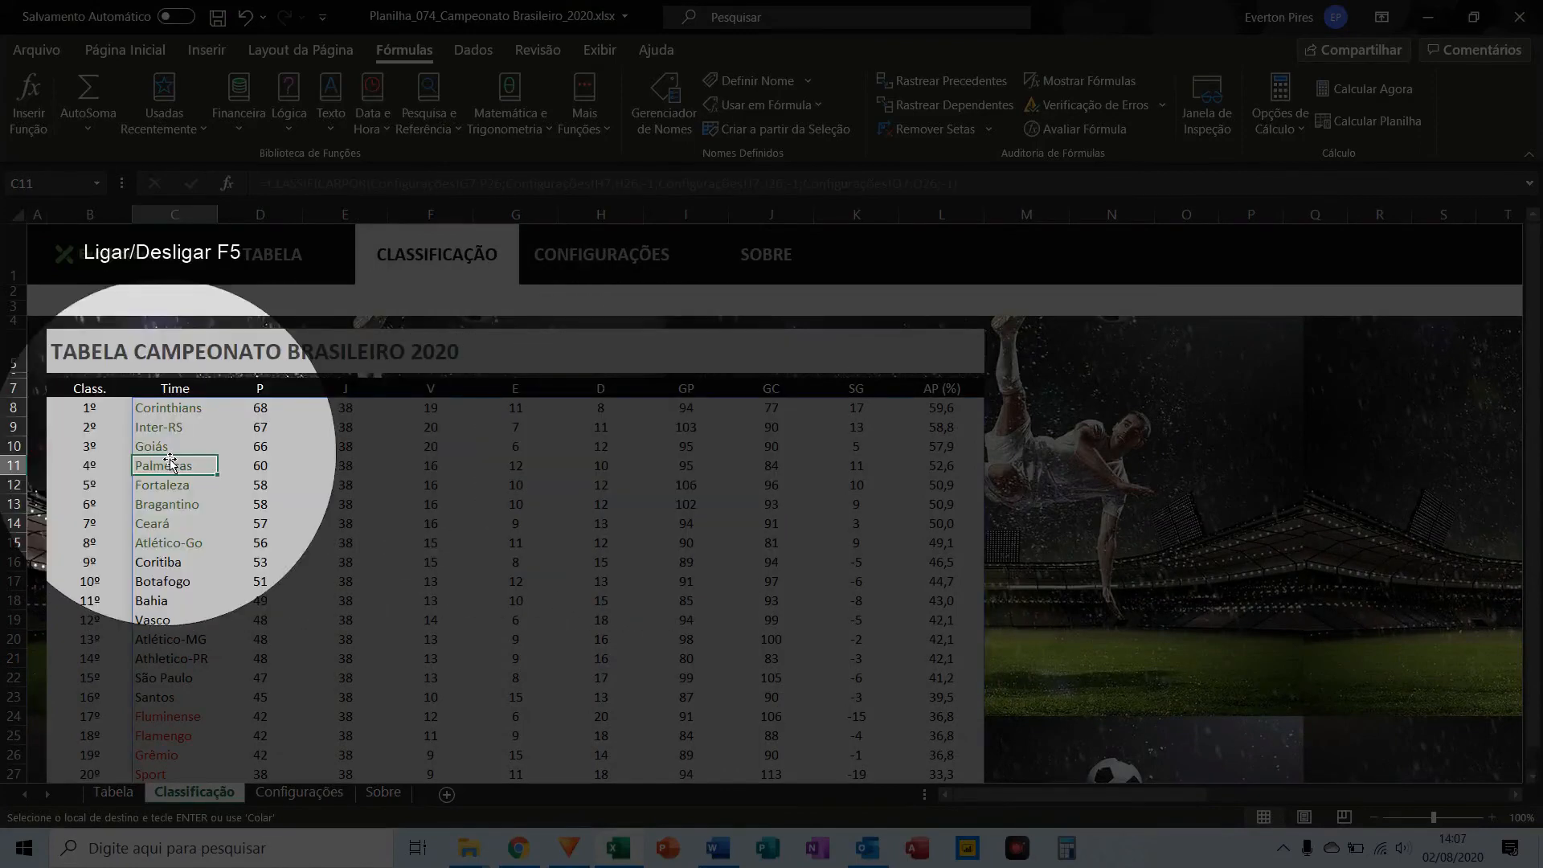
{"action": "left_click", "coordinate": [181, 410]}
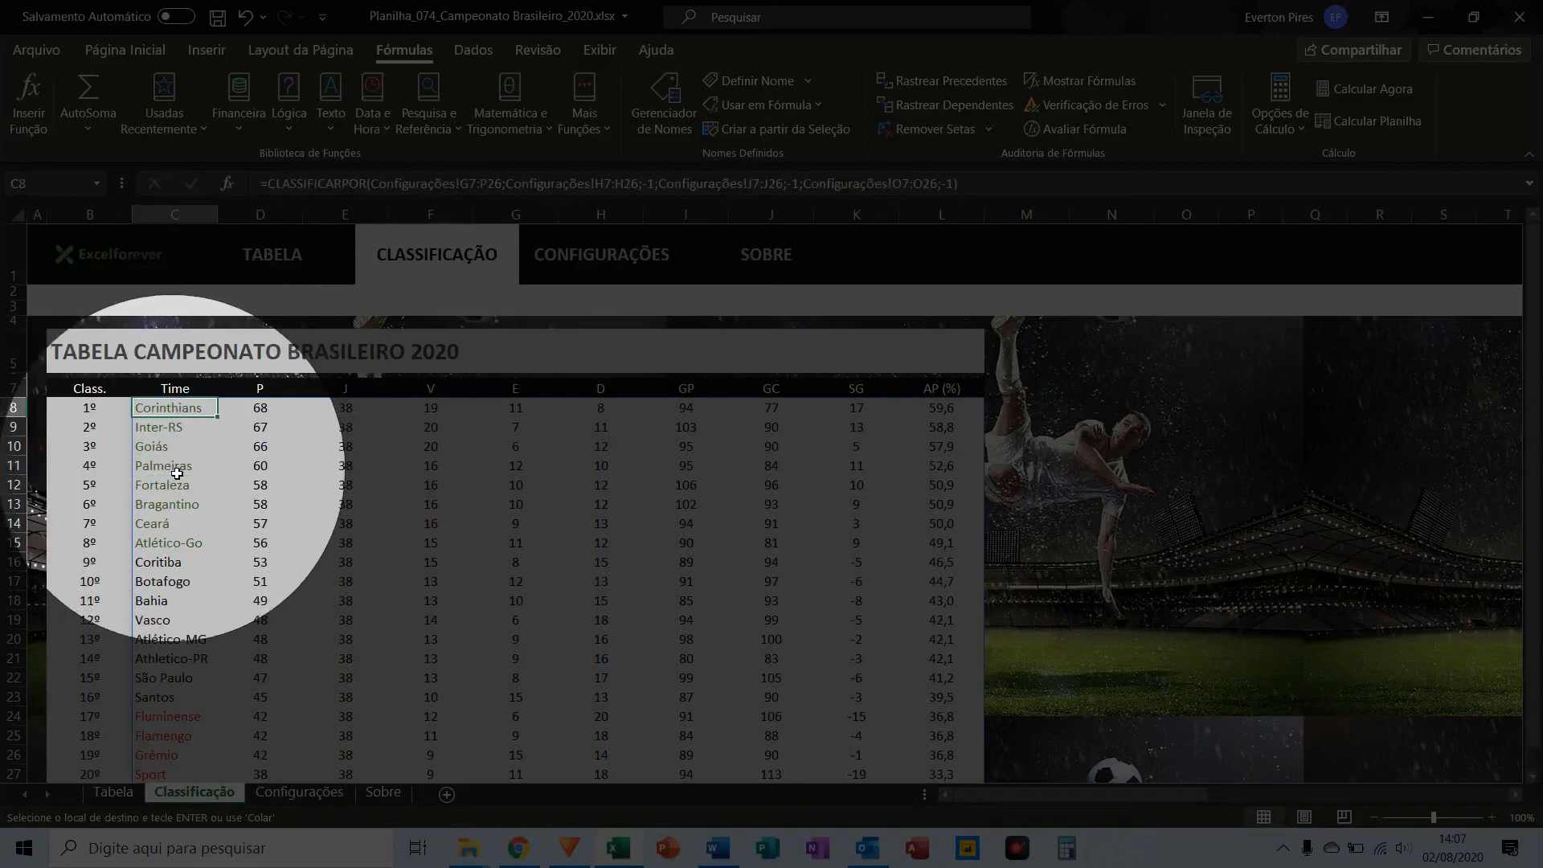
{"action": "scroll", "coordinate": [178, 608], "scroll_direction": "down", "scroll_amount": 1}
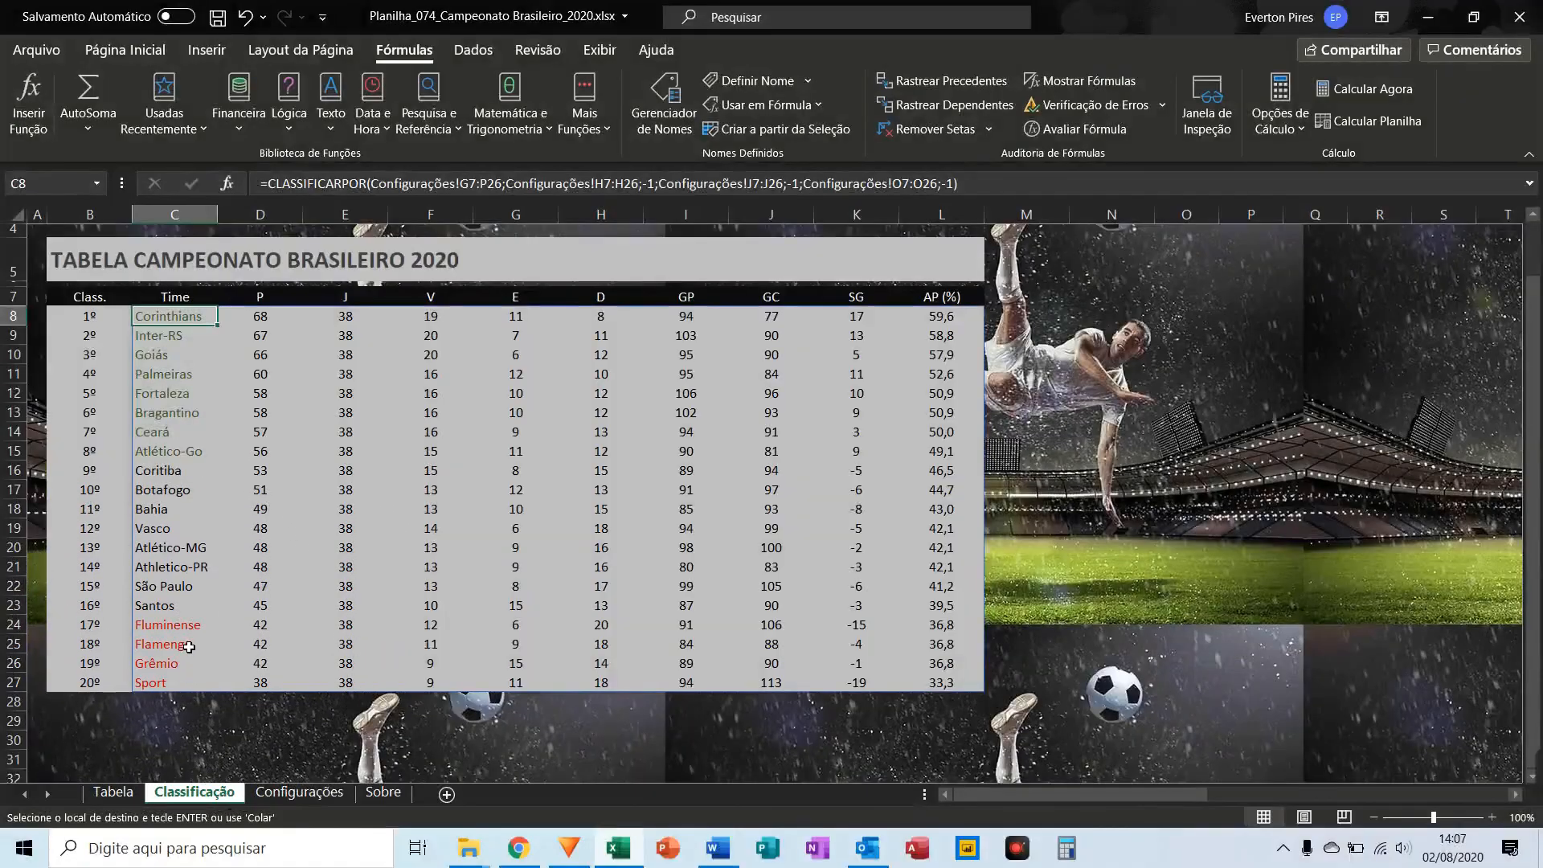
{"action": "scroll", "coordinate": [165, 641], "scroll_direction": "up", "scroll_amount": 1}
Step: Return to the Tabela sheet and recalculate the workbook repeatedly to generate new match scores
{"action": "left_click", "coordinate": [113, 793]}
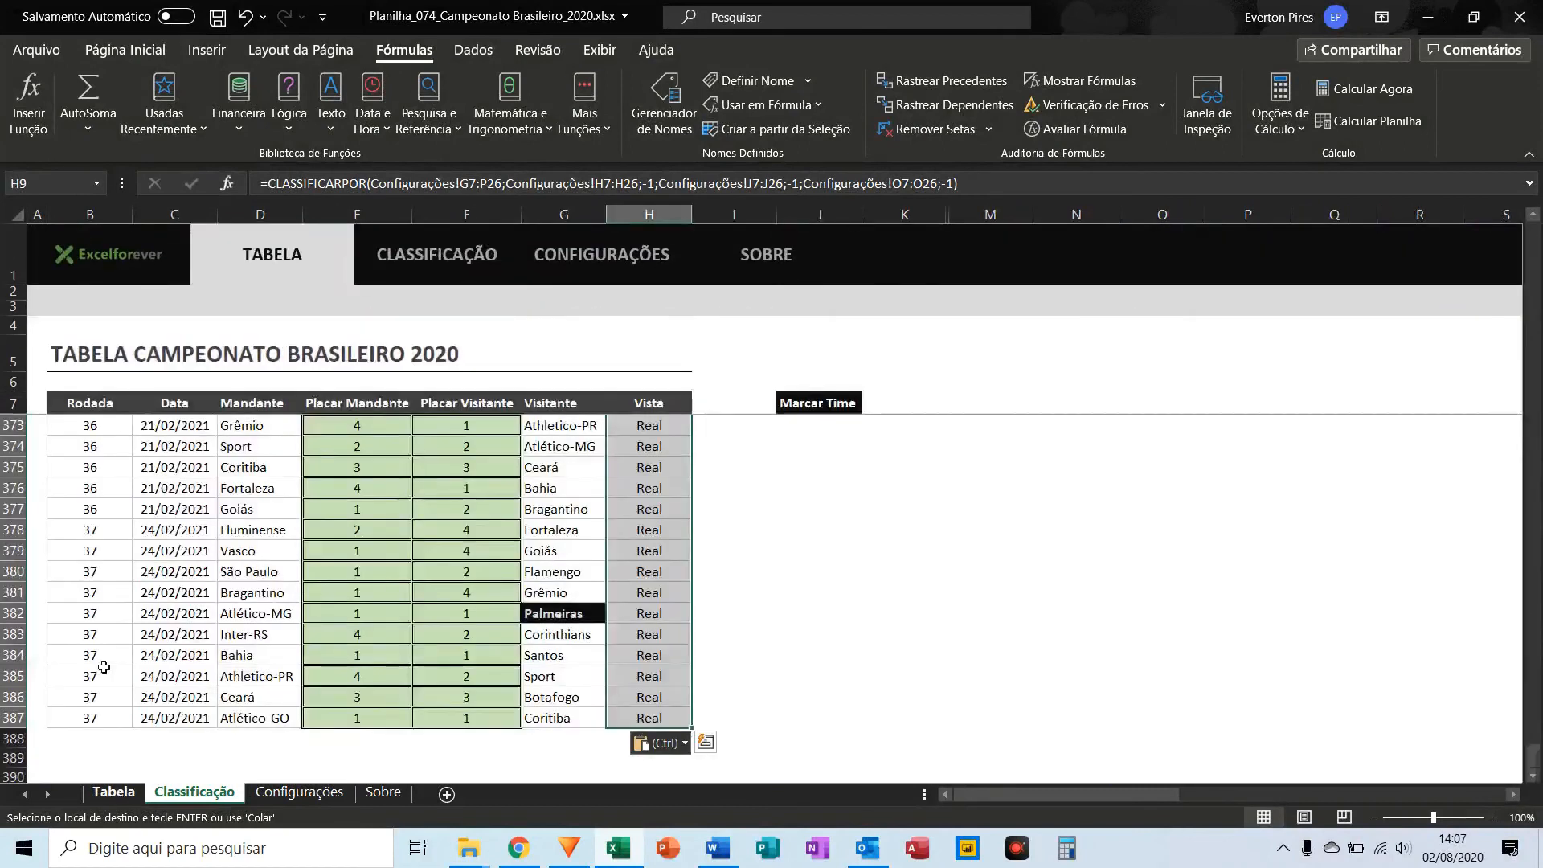
{"action": "left_click", "coordinate": [1366, 89]}
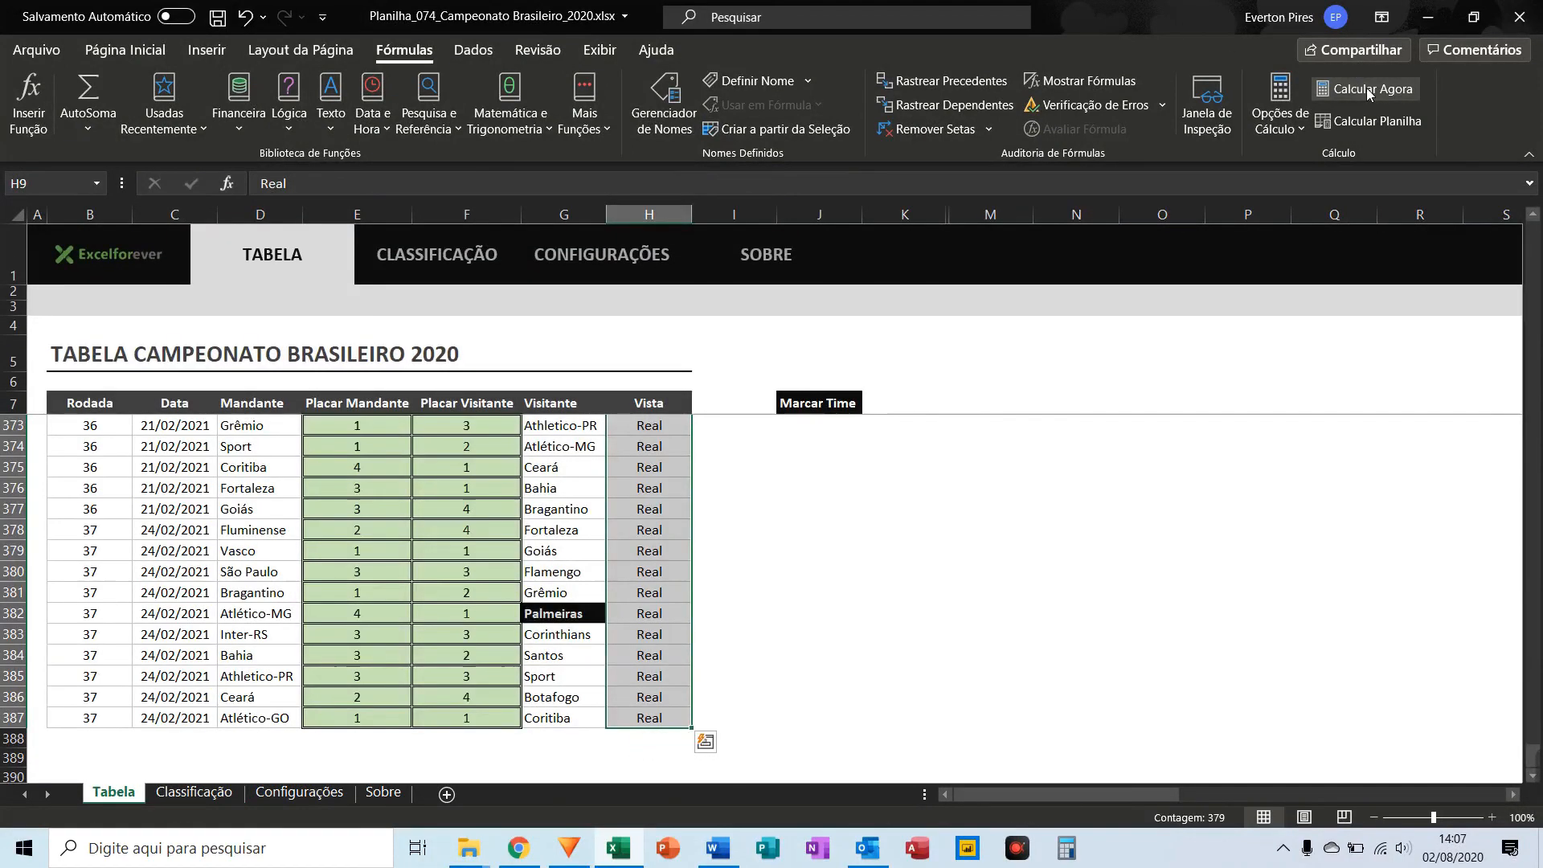
{"action": "left_click", "coordinate": [1366, 88]}
{"action": "left_click", "coordinate": [1367, 88]}
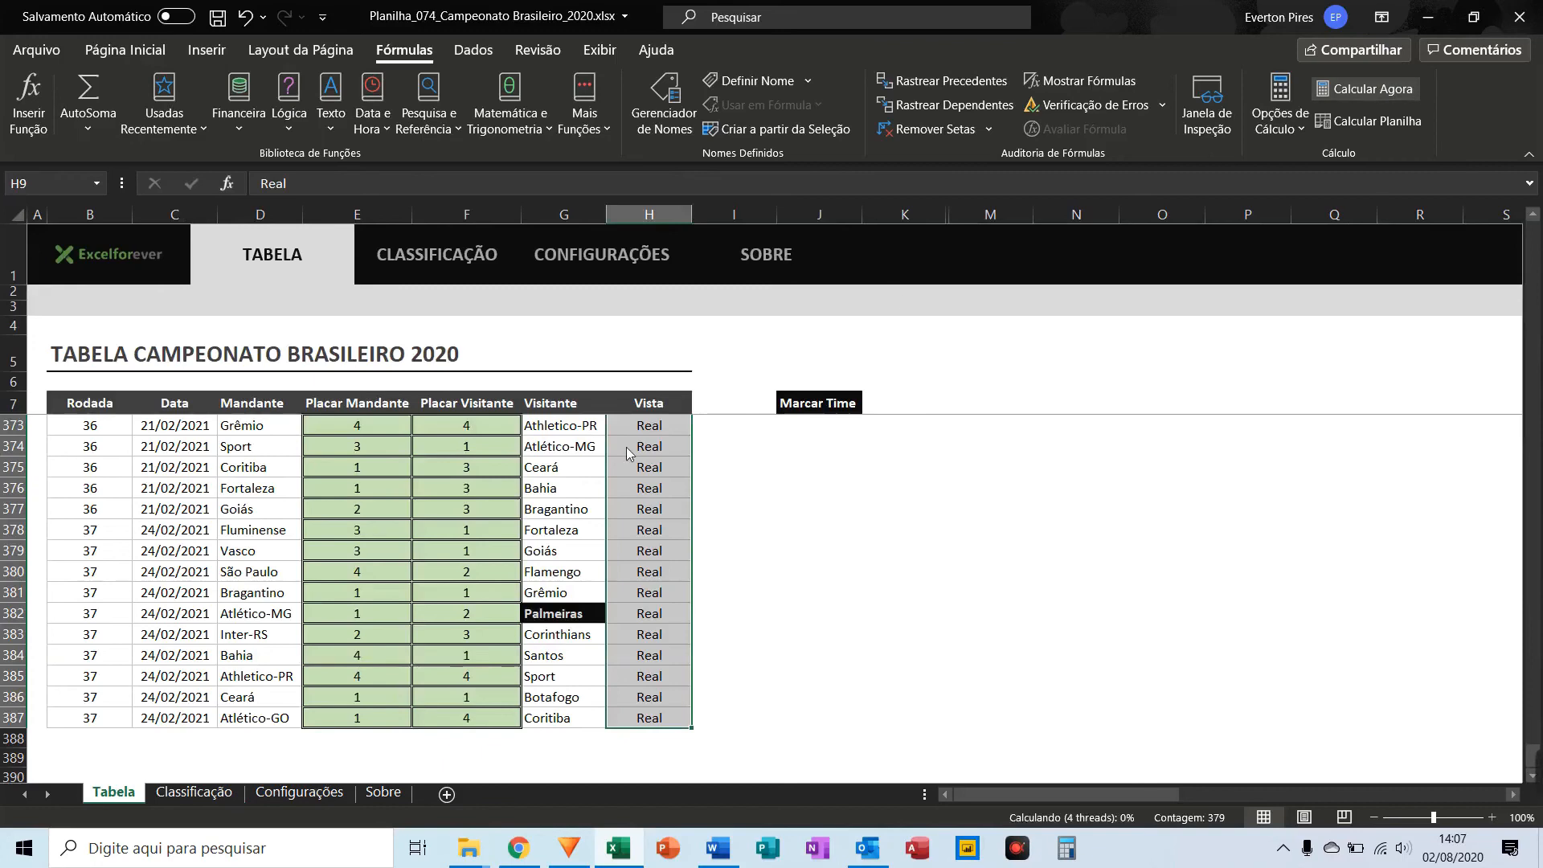
Step: Check the refreshed ranking on the Classificação sheet and the team statistics on the Configurações sheet
{"action": "left_click", "coordinate": [194, 793]}
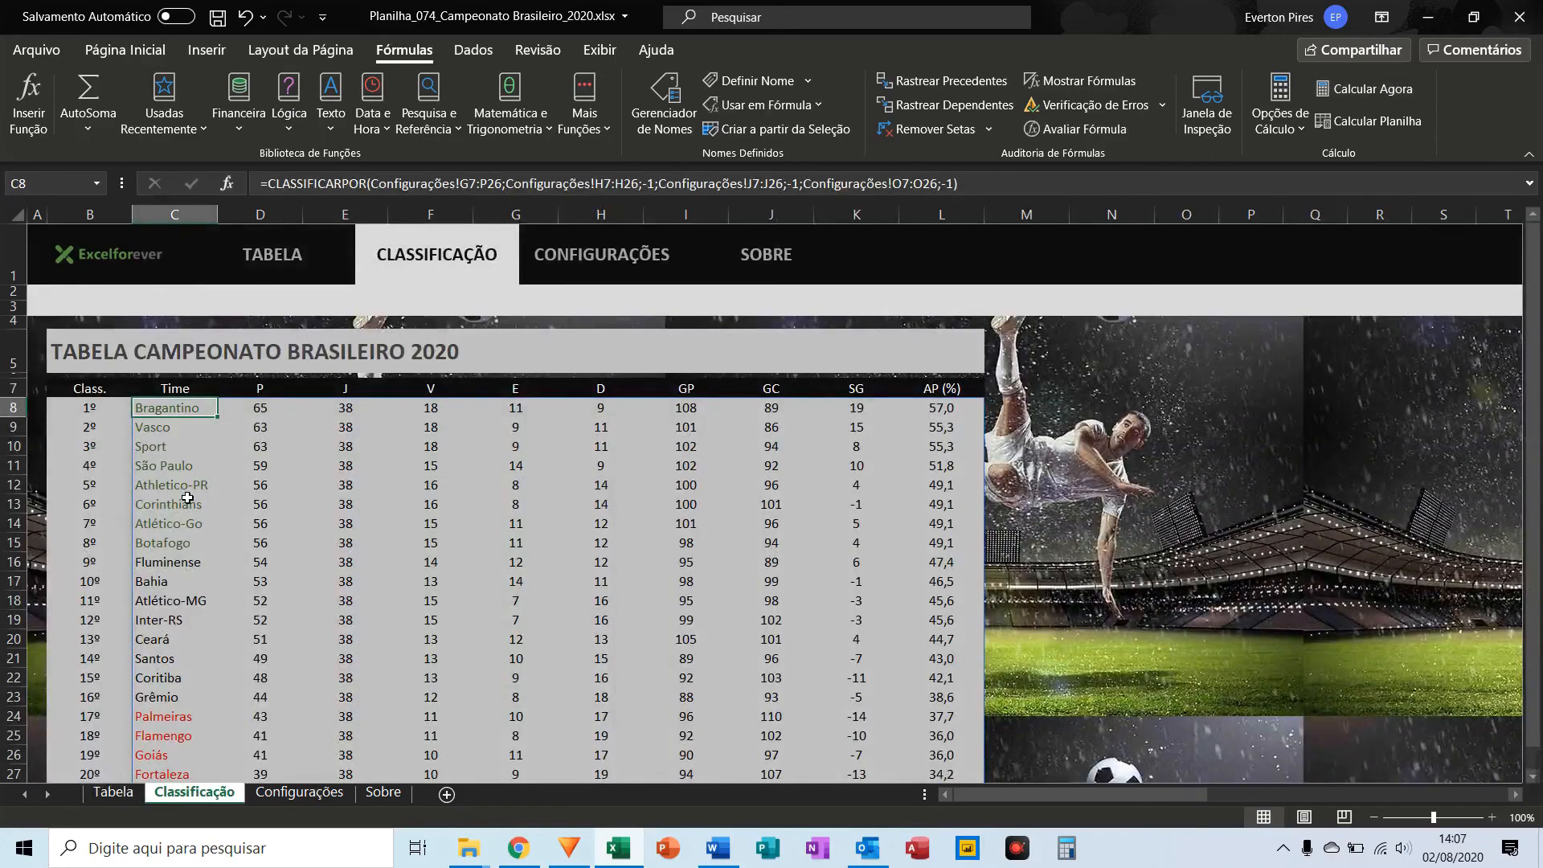
{"action": "key", "text": "F5"}
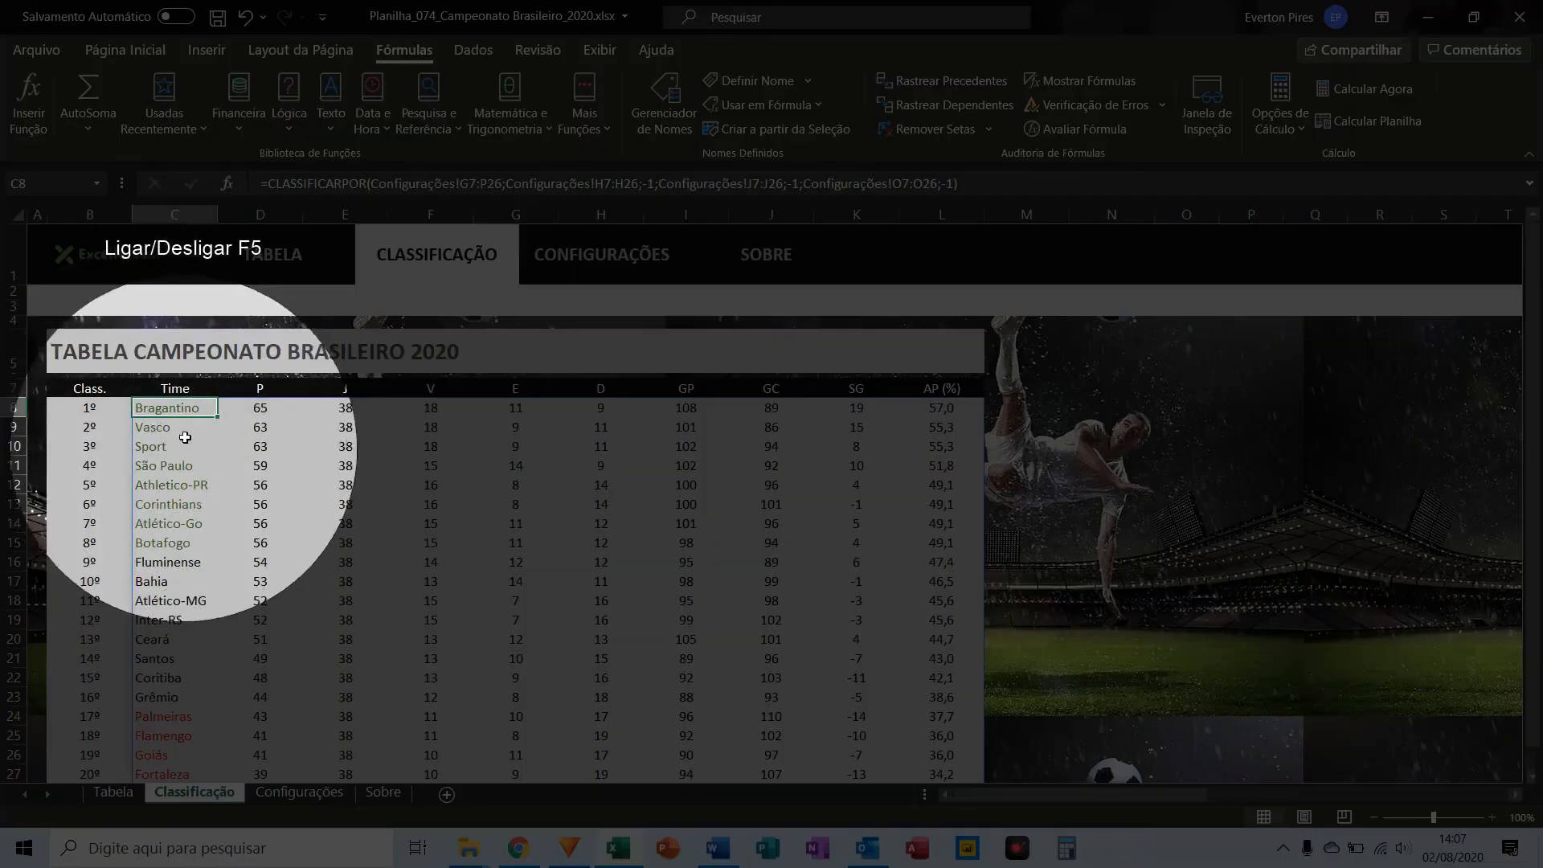
{"action": "key", "text": "F5"}
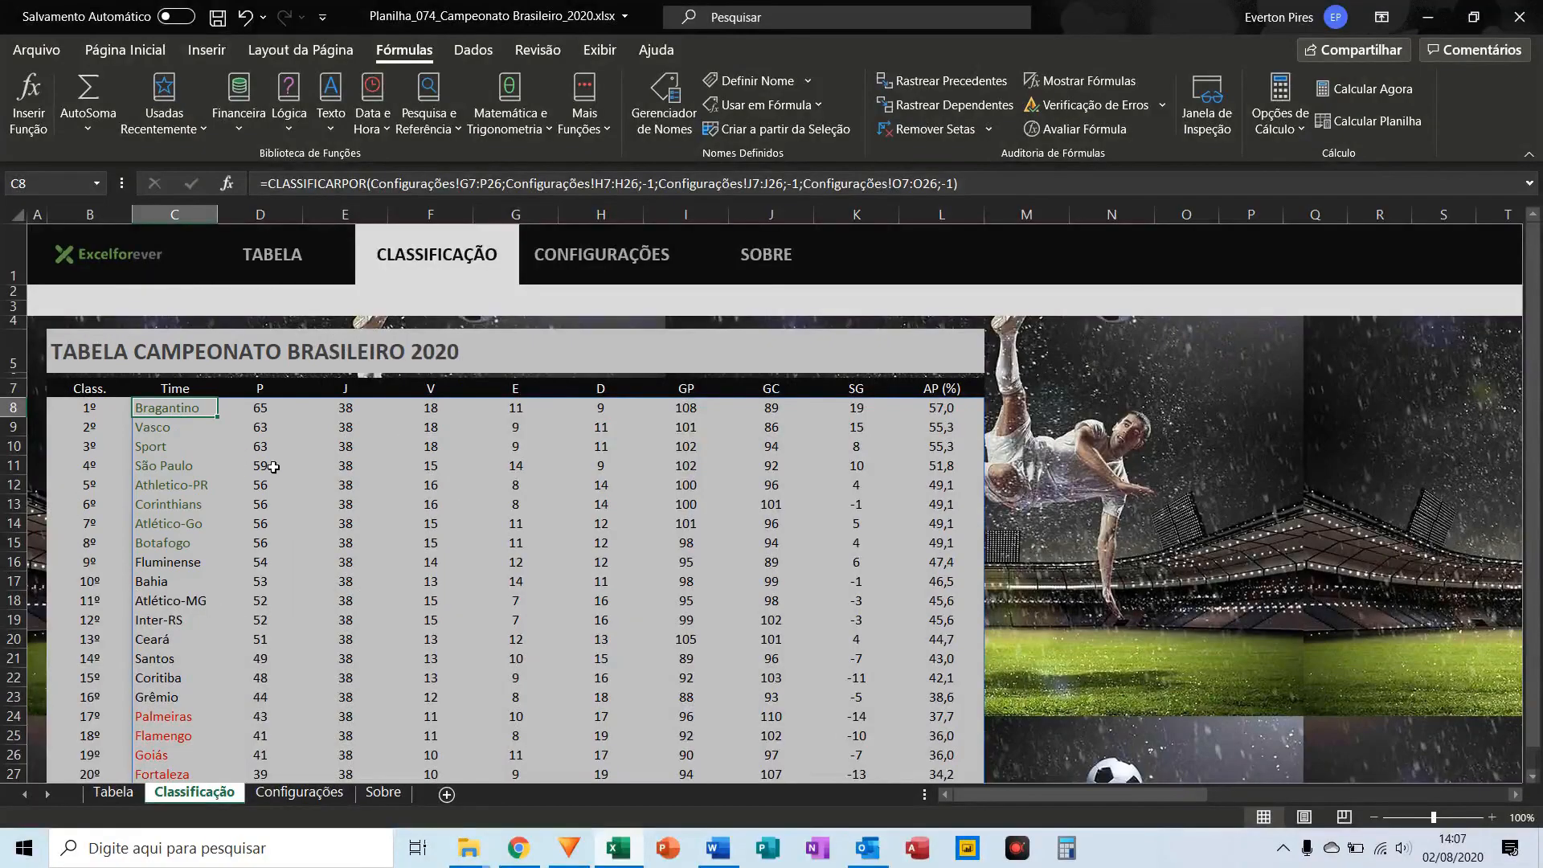
{"action": "left_click", "coordinate": [293, 795]}
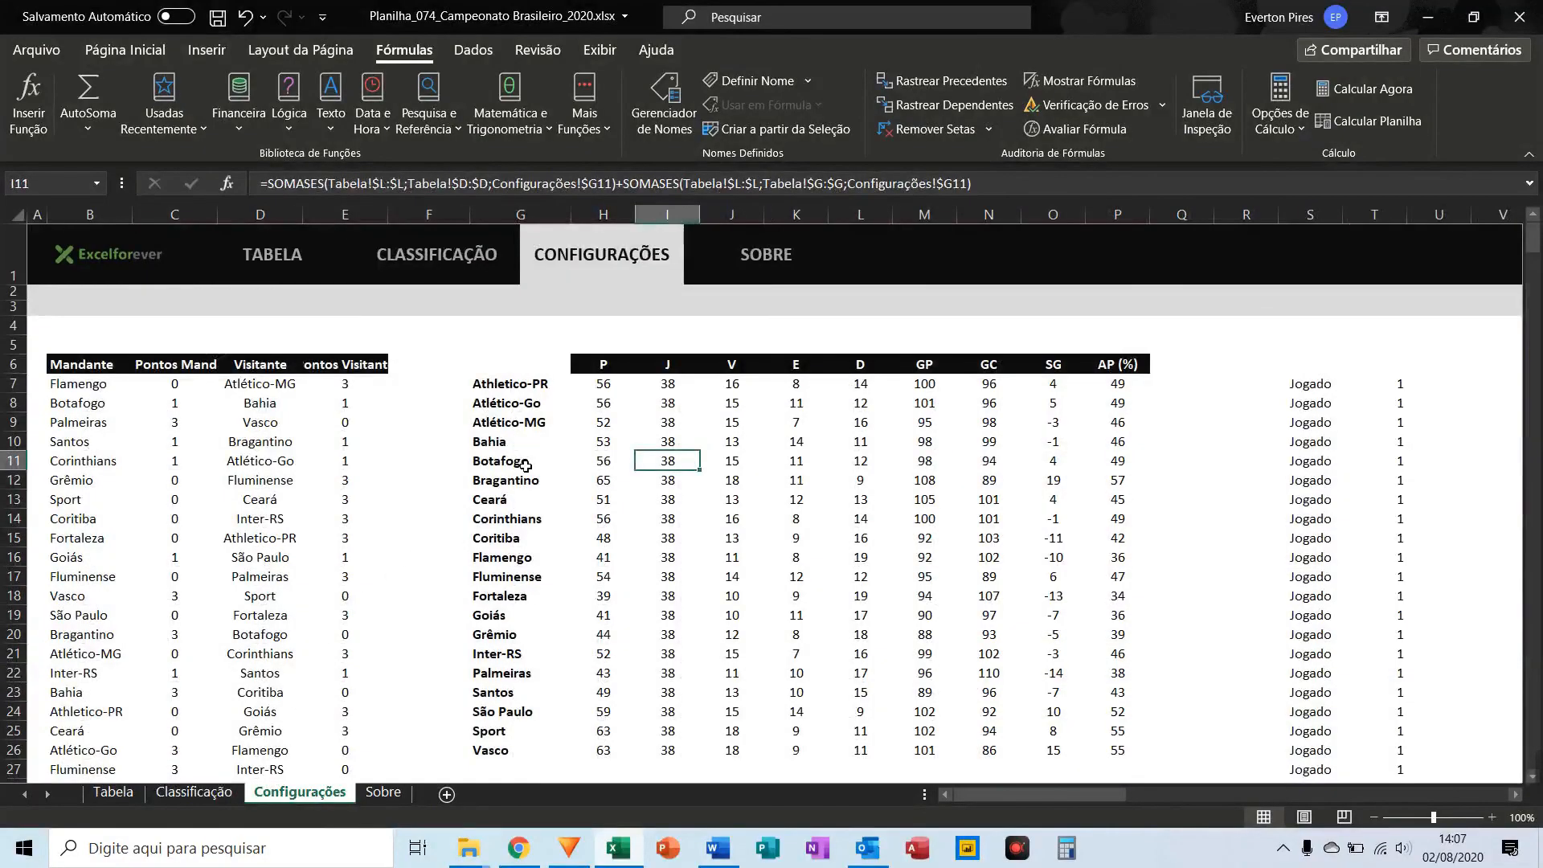
{"action": "key", "text": "F5"}
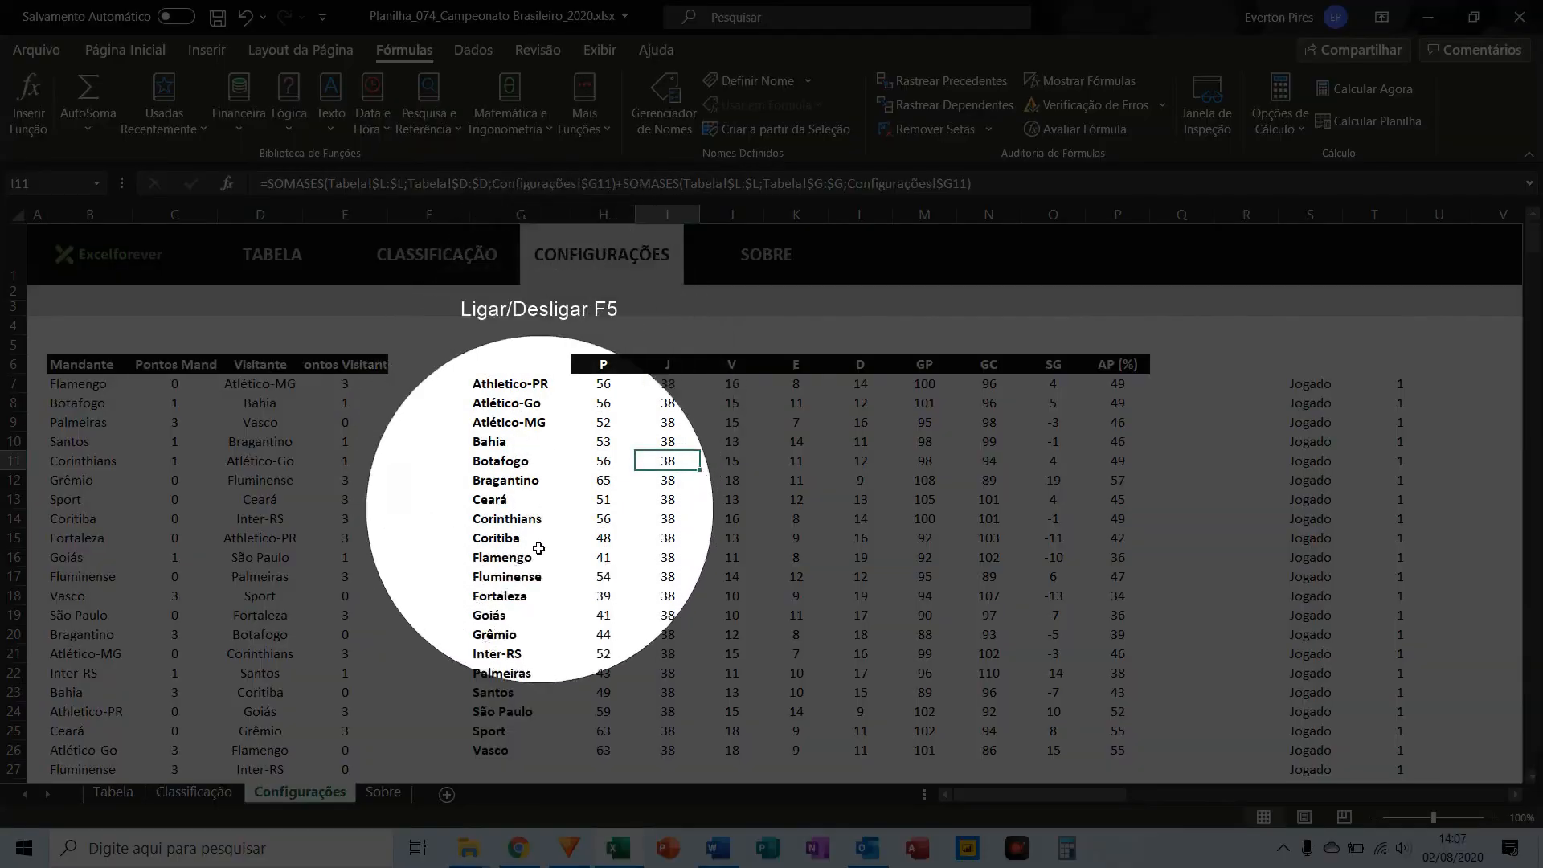